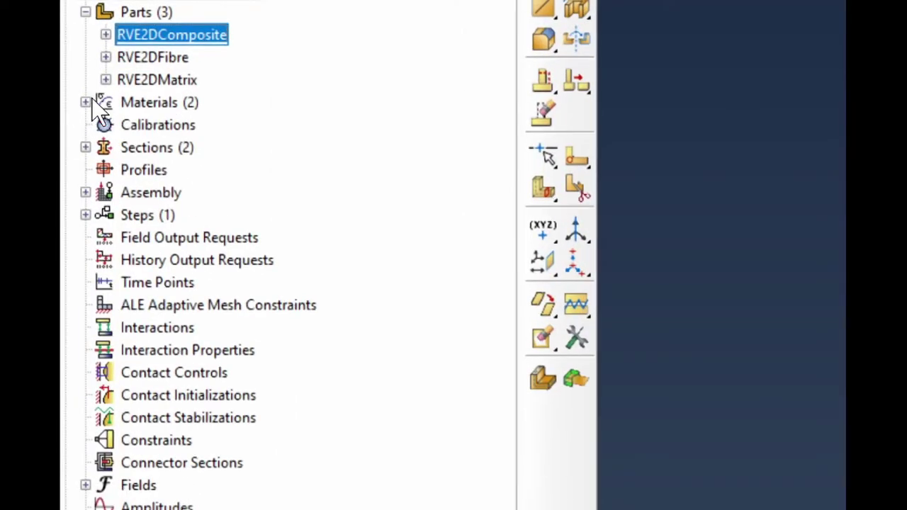
Look at the fibre material without changing it, then rename fibre to SiC
left_click(85, 103)
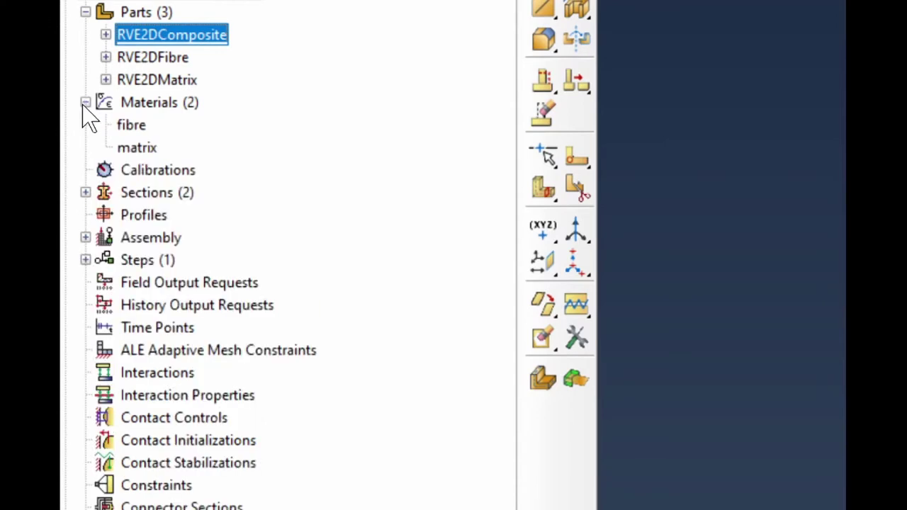
left_click(141, 127)
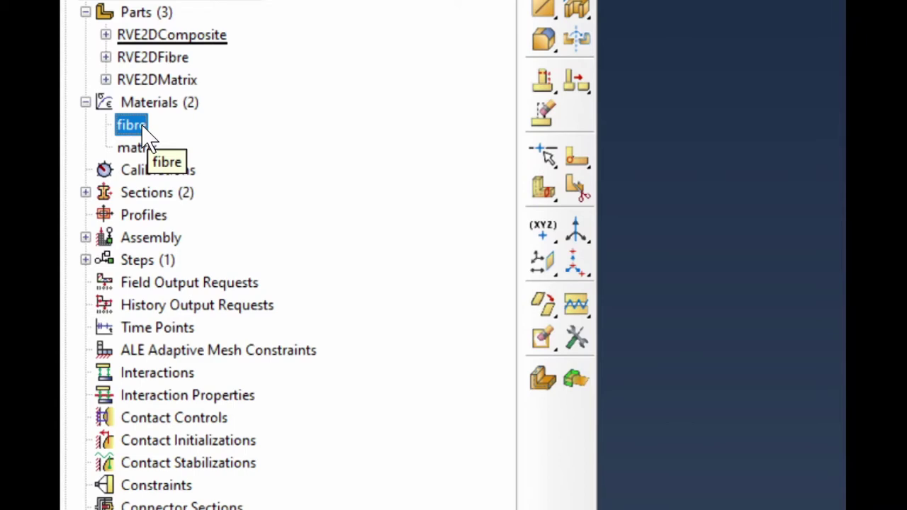
double_click(141, 126)
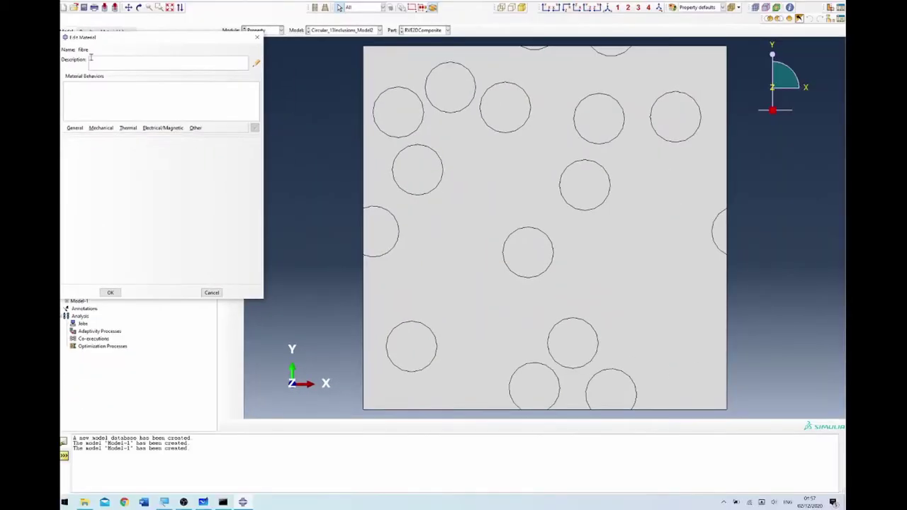
left_click(255, 37)
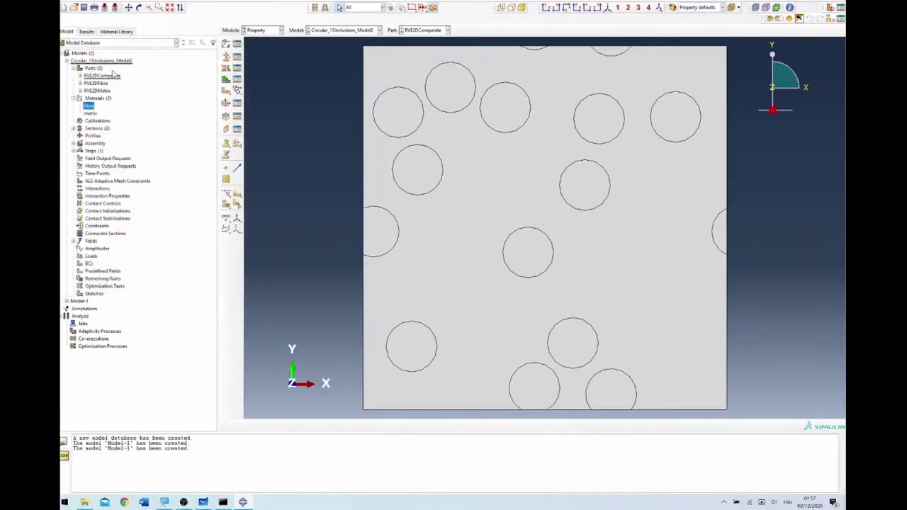
right_click(91, 108)
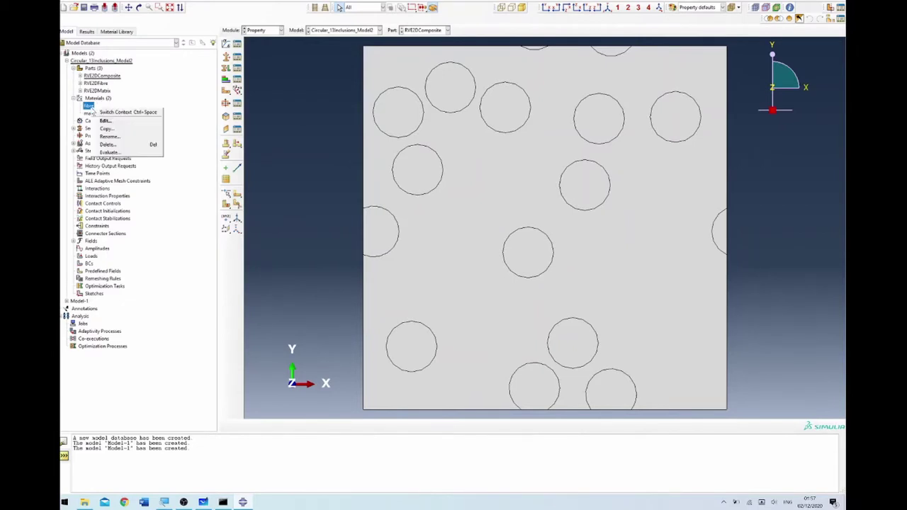
left_click(106, 141)
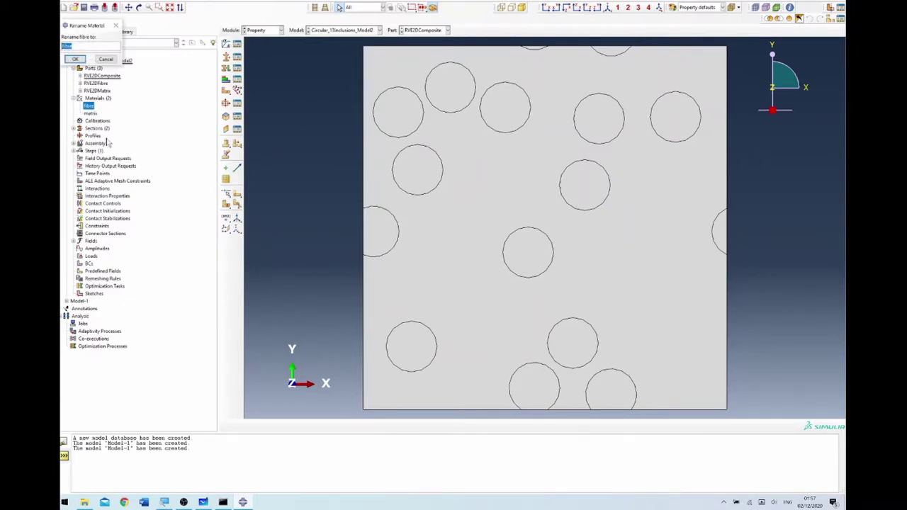
type("SiC")
key("Return")
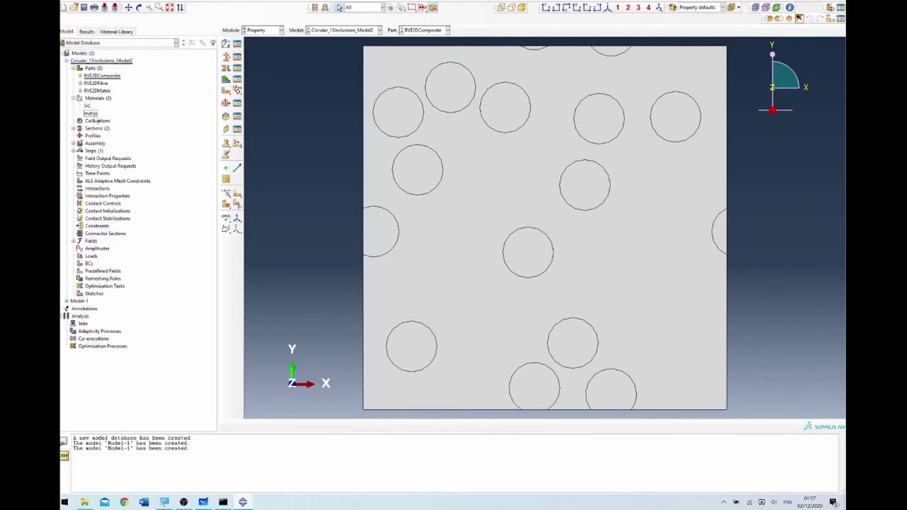
Rename the matrix material to Aluminium_alloy
right_click(92, 113)
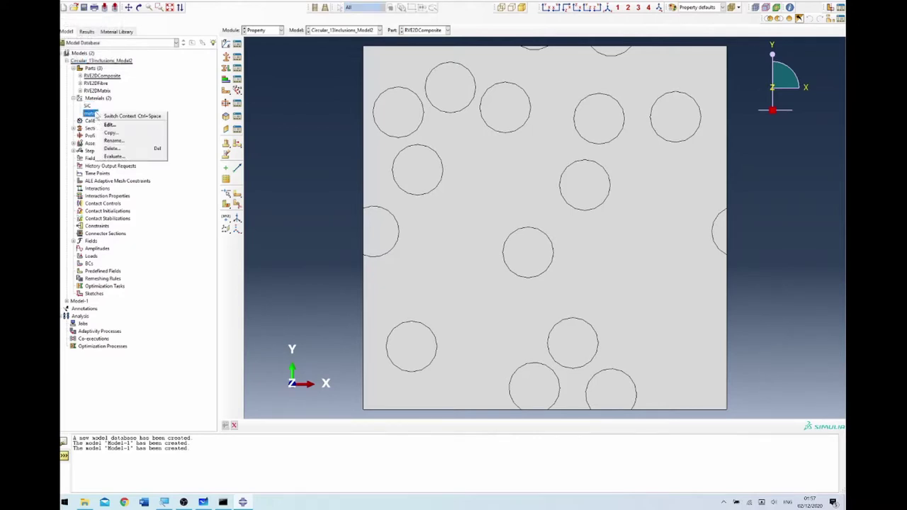
left_click(113, 145)
type("A")
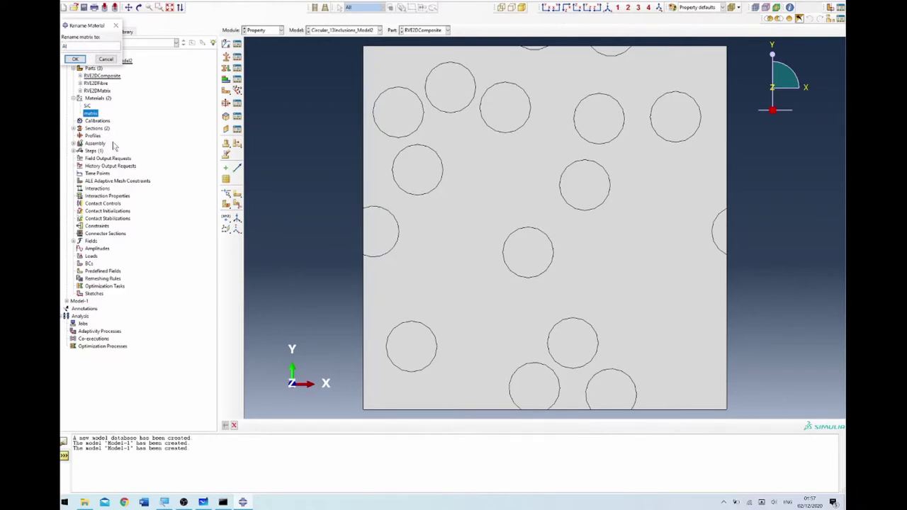
type("luminium_alloy")
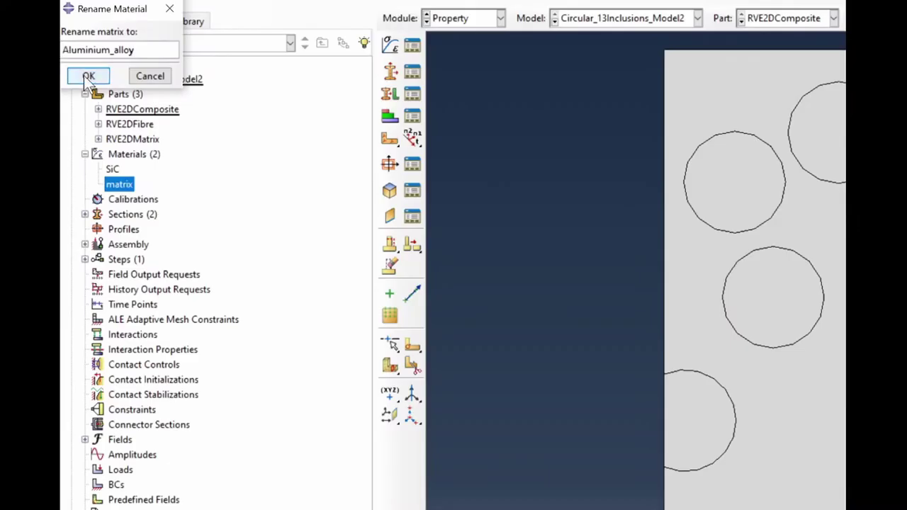
left_click(88, 76)
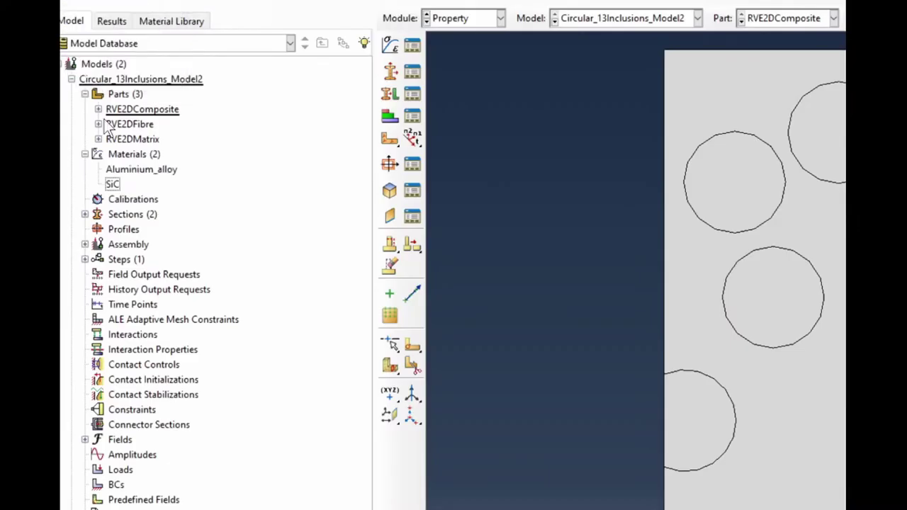
Extend the SiC material name to SiC_Particle
right_click(115, 186)
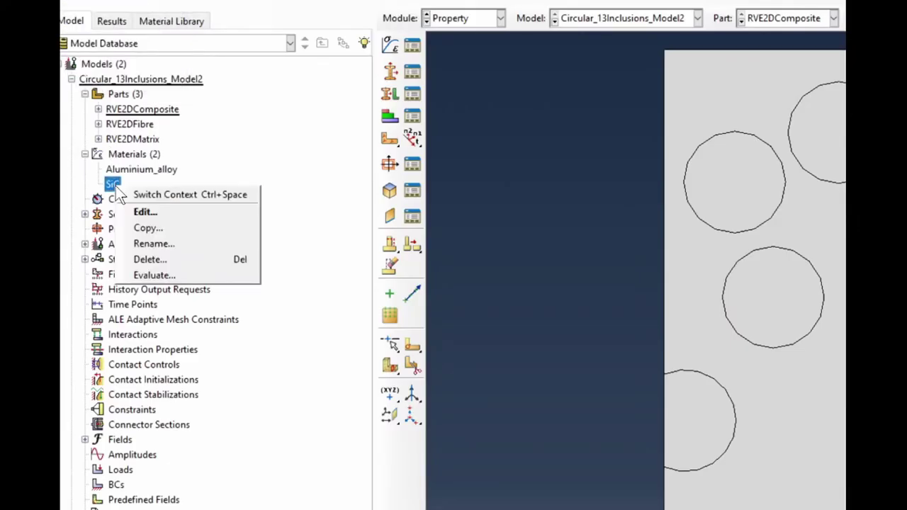
left_click(140, 246)
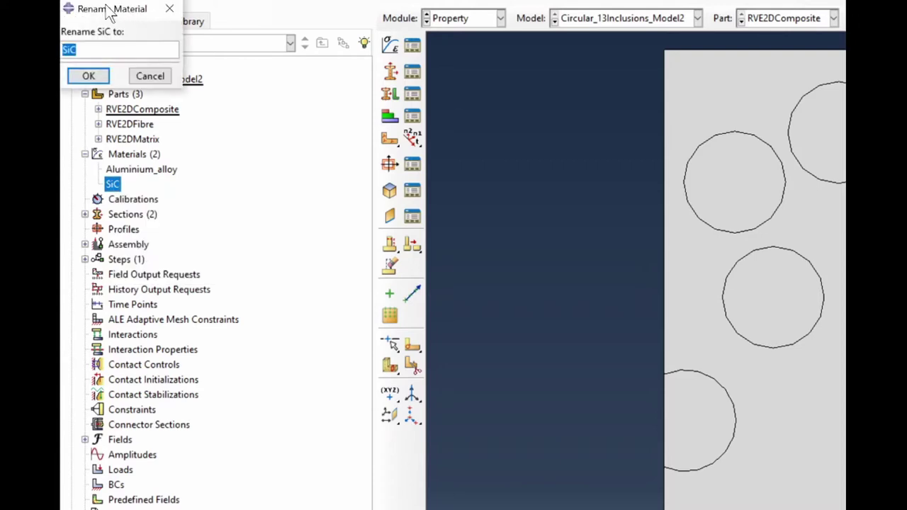
left_click(88, 49)
type("_pa")
key("BackSpace")
key("BackSpace")
type("Particle")
key("Return")
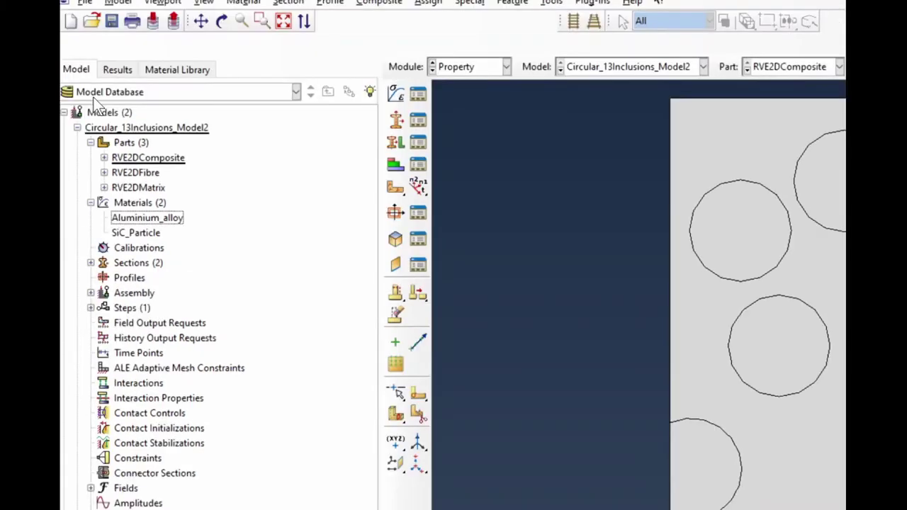
Rename fibreSection to particulateSection, removing a stray # typo
left_click(91, 263)
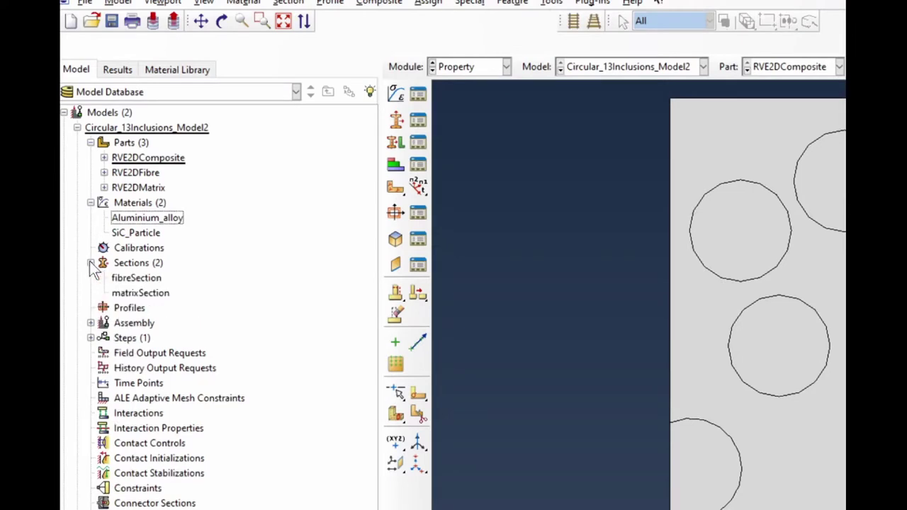
right_click(126, 281)
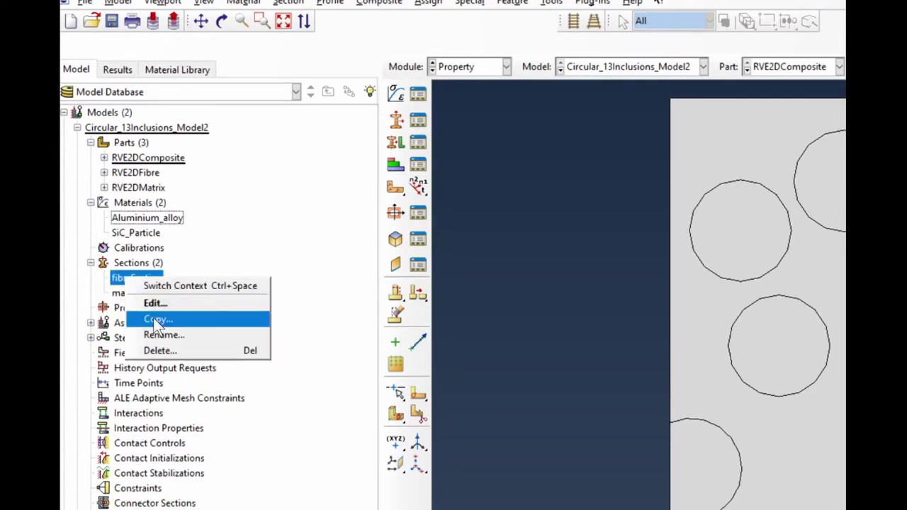
left_click(172, 336)
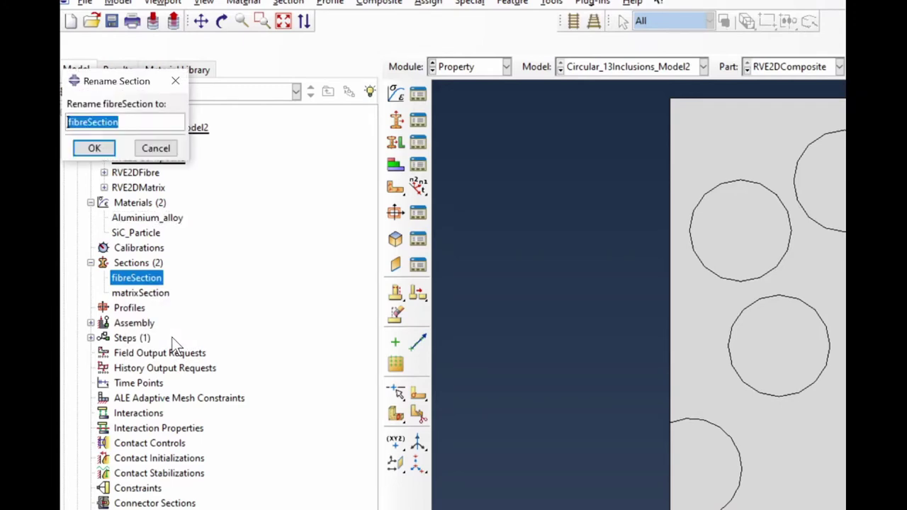
type("part")
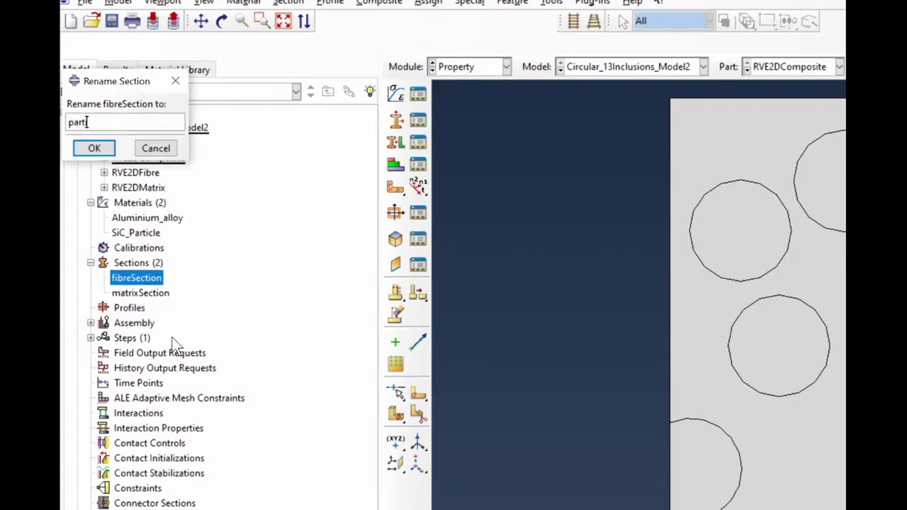
type("iculateSection#")
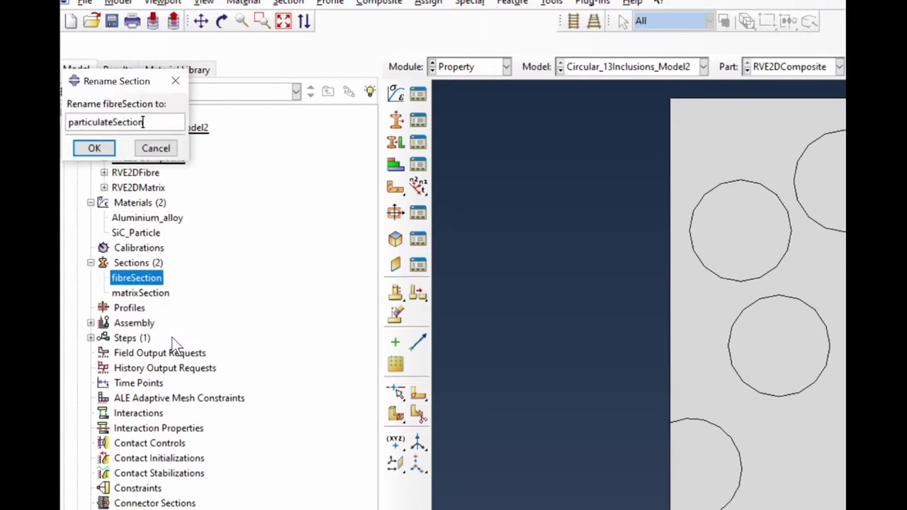
key("Return")
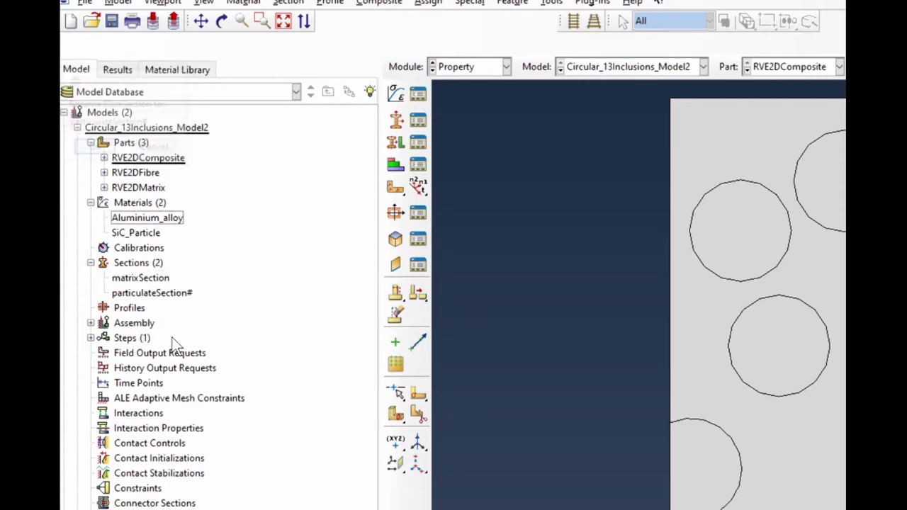
right_click(130, 290)
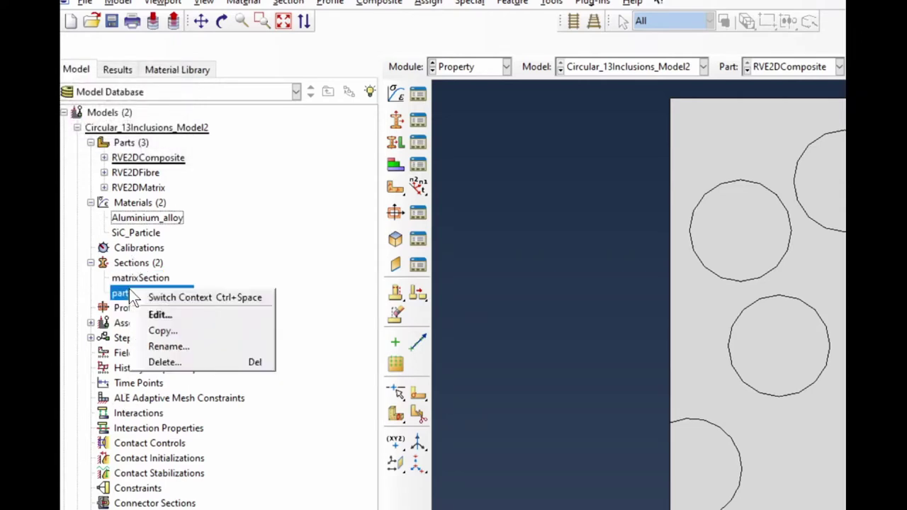
left_click(168, 346)
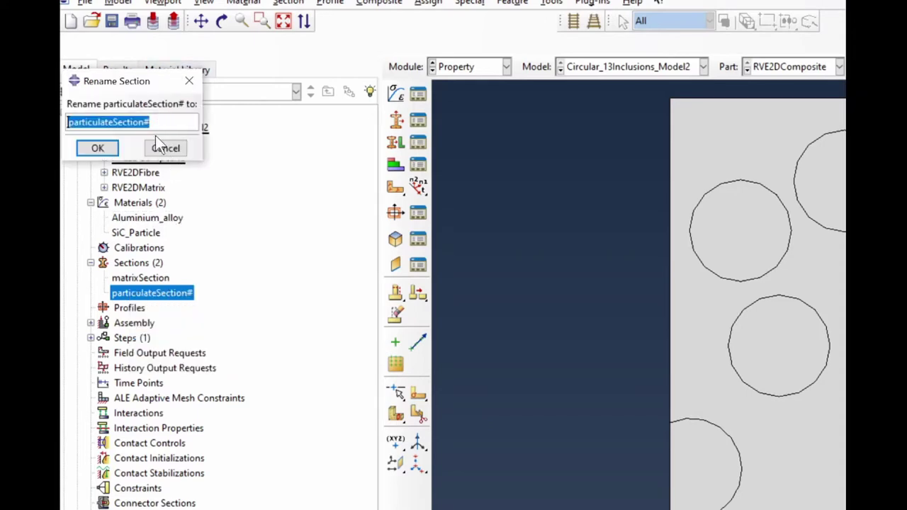
left_click(161, 126)
key("BackSpace")
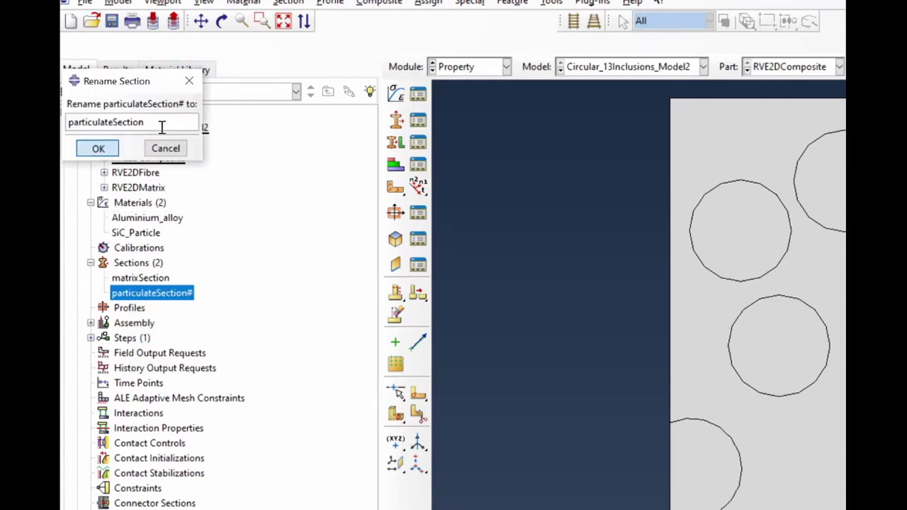
key("Return")
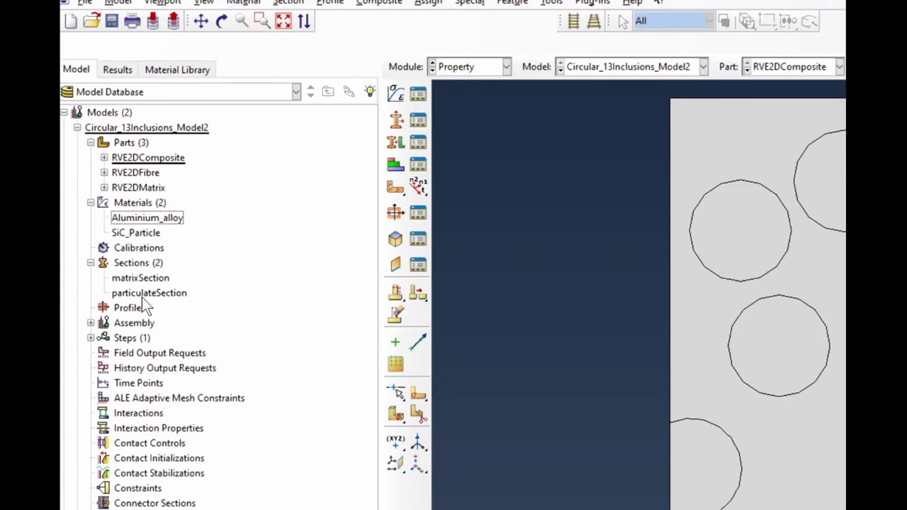
Rename matrixSection to alumSection
right_click(150, 278)
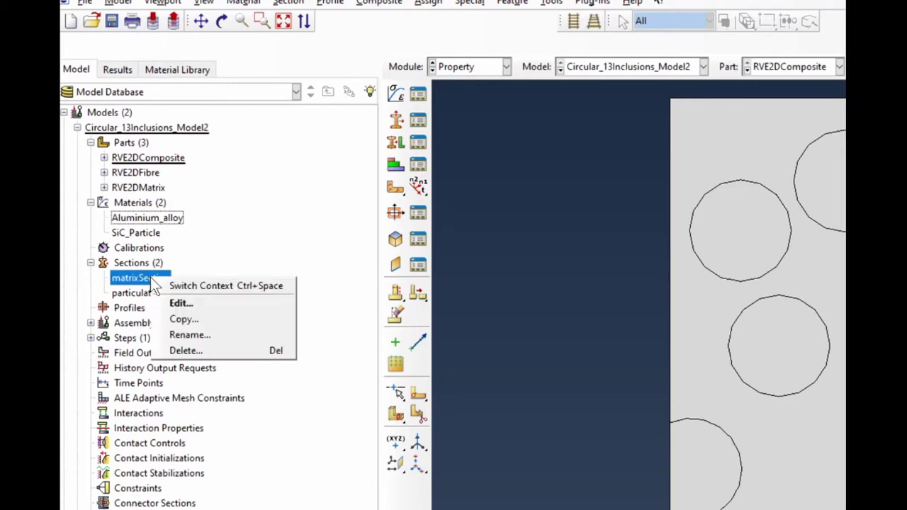
left_click(174, 336)
type("alum")
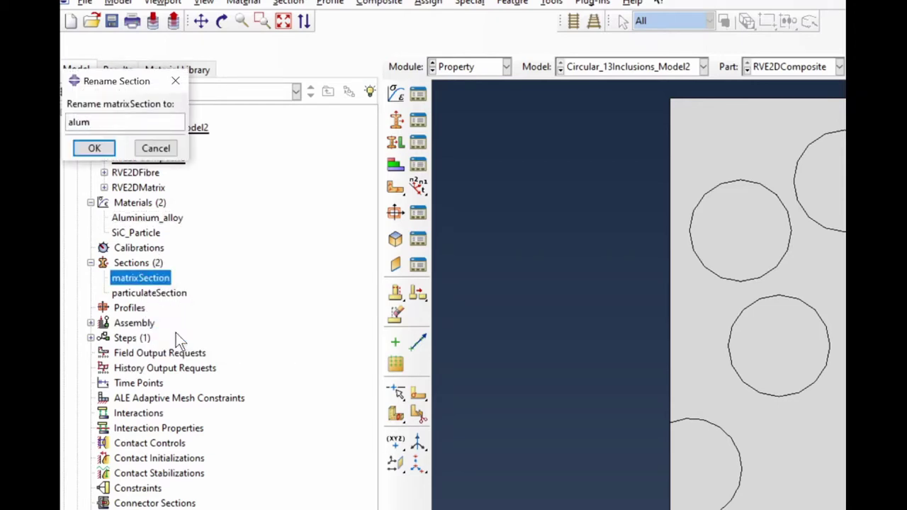
type("Section")
key("Return")
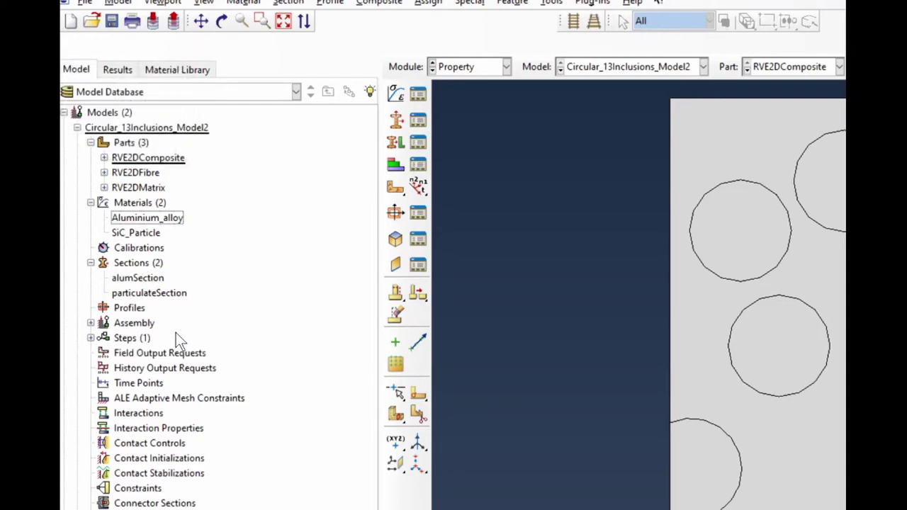
Set alumSection's material to Aluminium_alloy
left_click(118, 279)
double_click(115, 276)
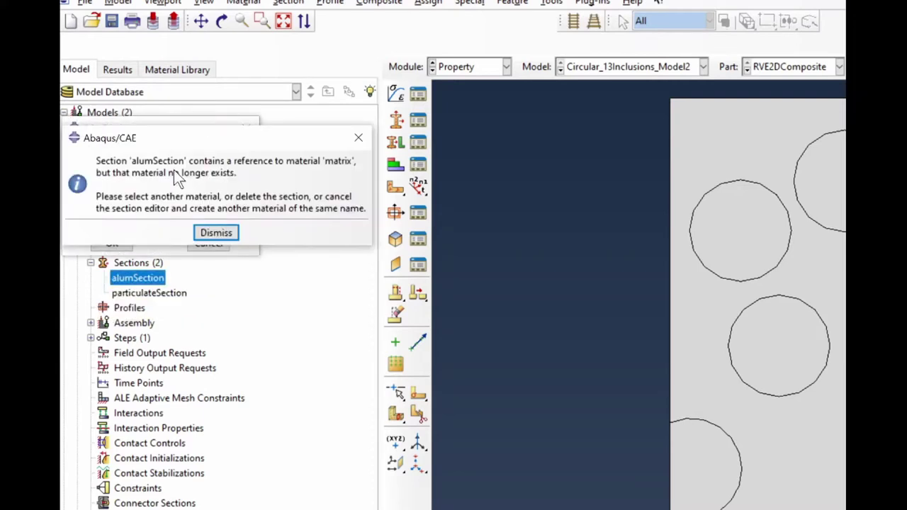
left_click(225, 234)
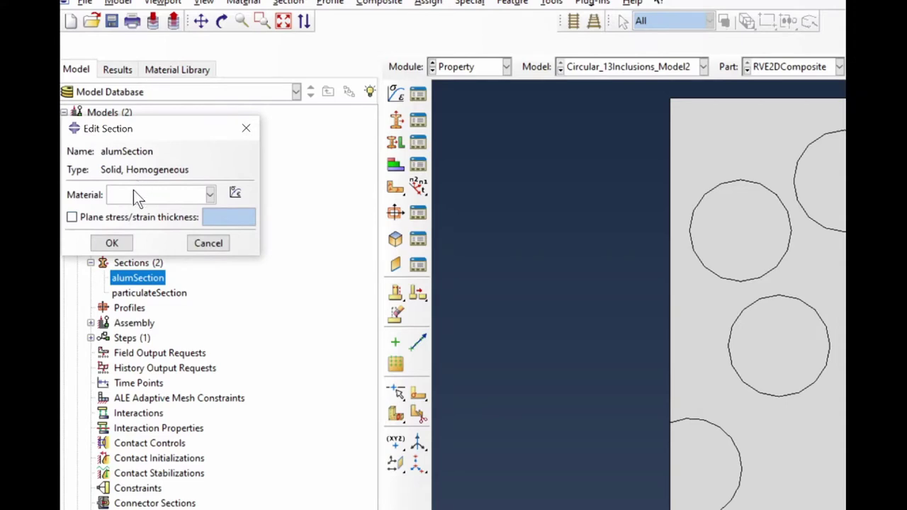
left_click(135, 191)
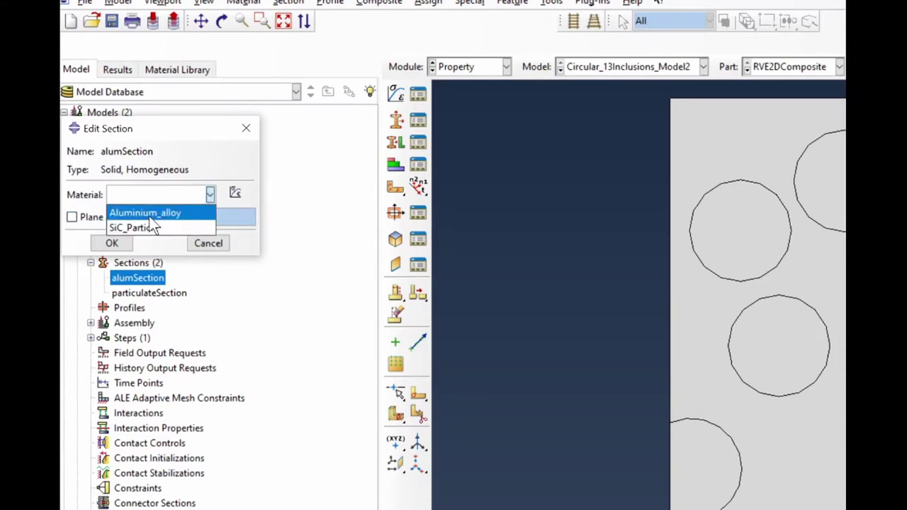
left_click(145, 213)
left_click(112, 243)
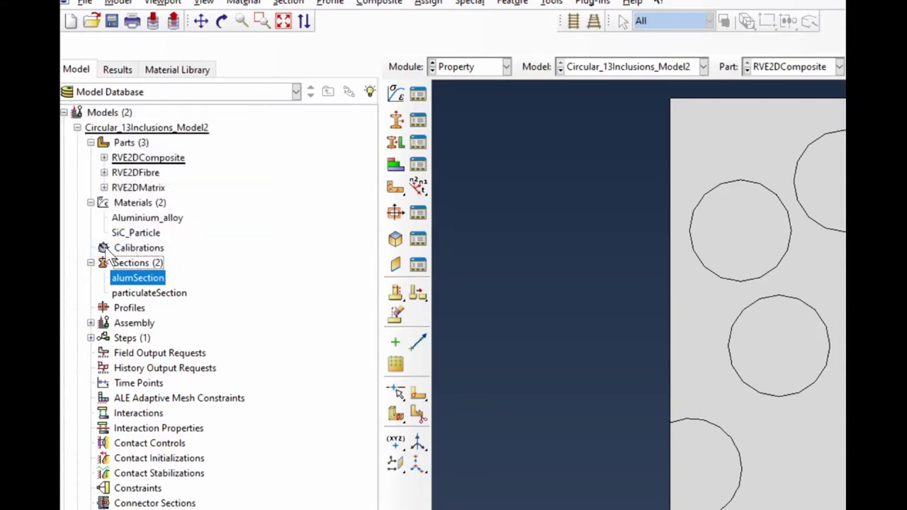
Replace particulateSection's missing fibre material with SiC_Particle
double_click(120, 293)
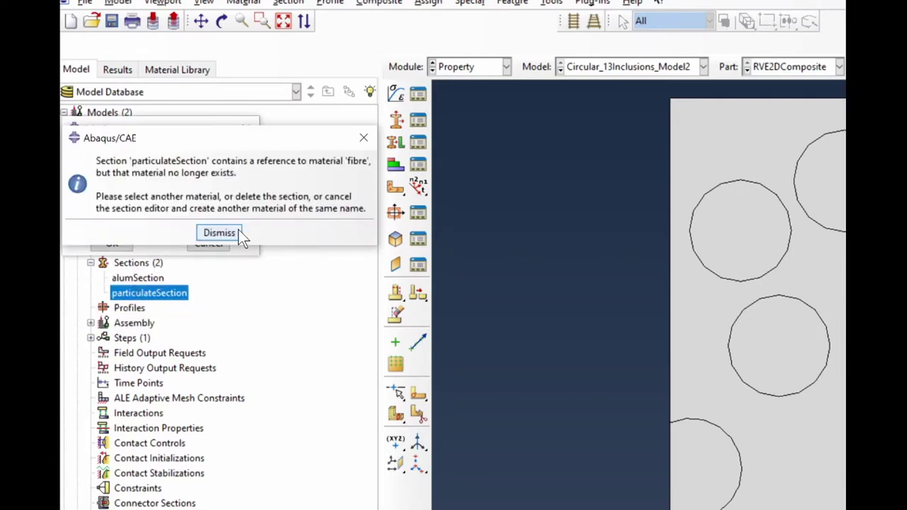
left_click(239, 232)
left_click(136, 193)
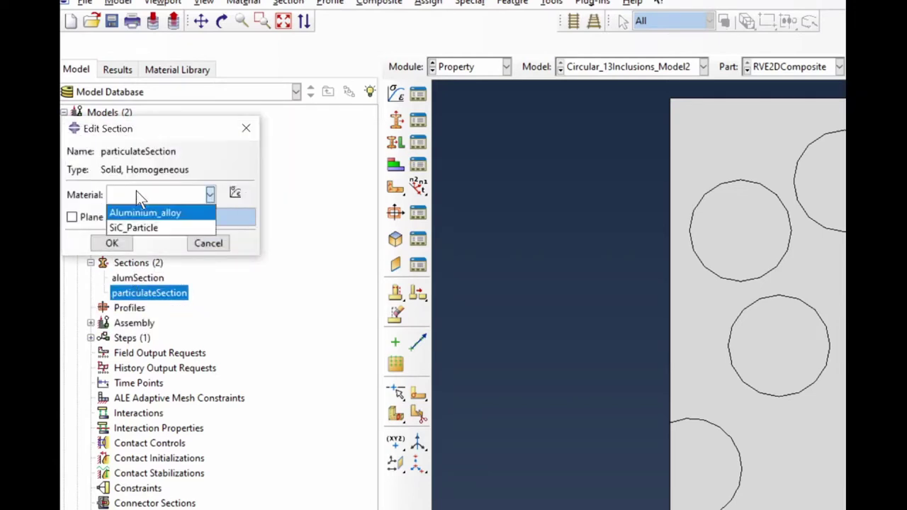
left_click(132, 227)
left_click(112, 243)
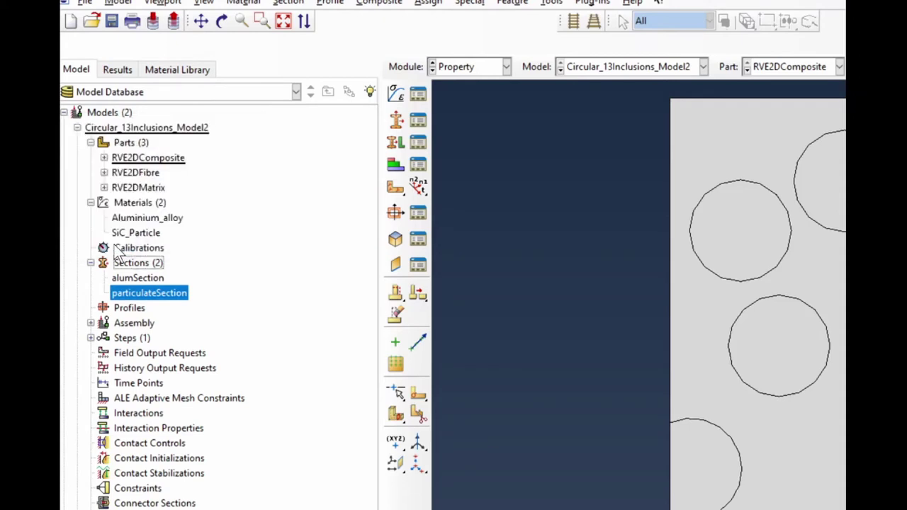
left_click(232, 281)
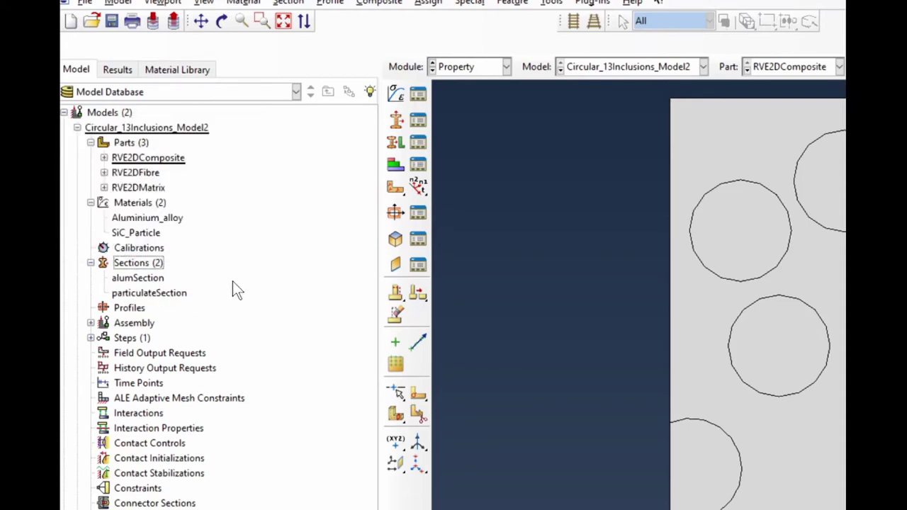
Create a section assignment giving the RVE2DComposite matrix face the alumSection section
left_click(104, 158)
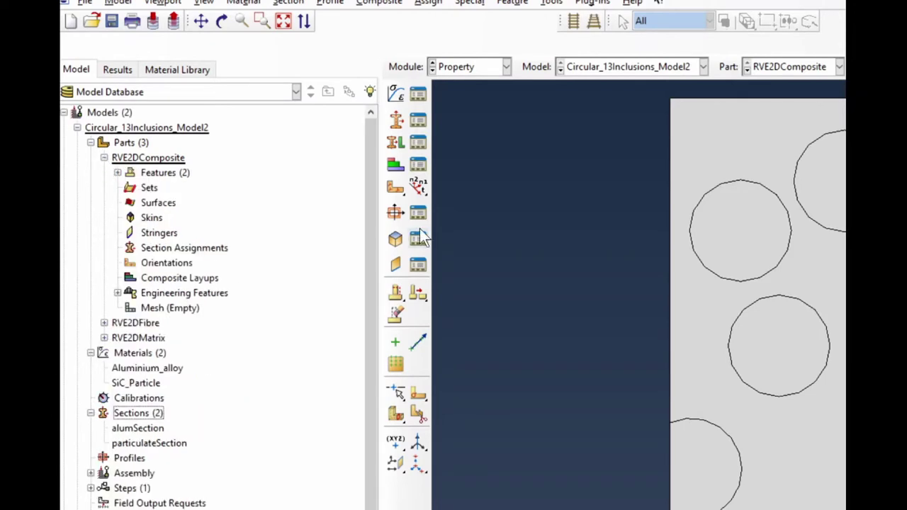
scroll(658, 279, "down", 3)
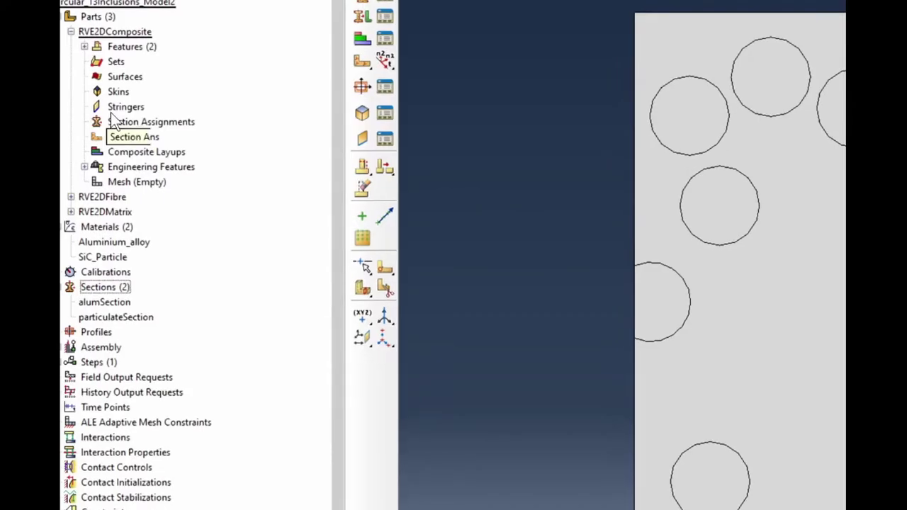
left_click(120, 124)
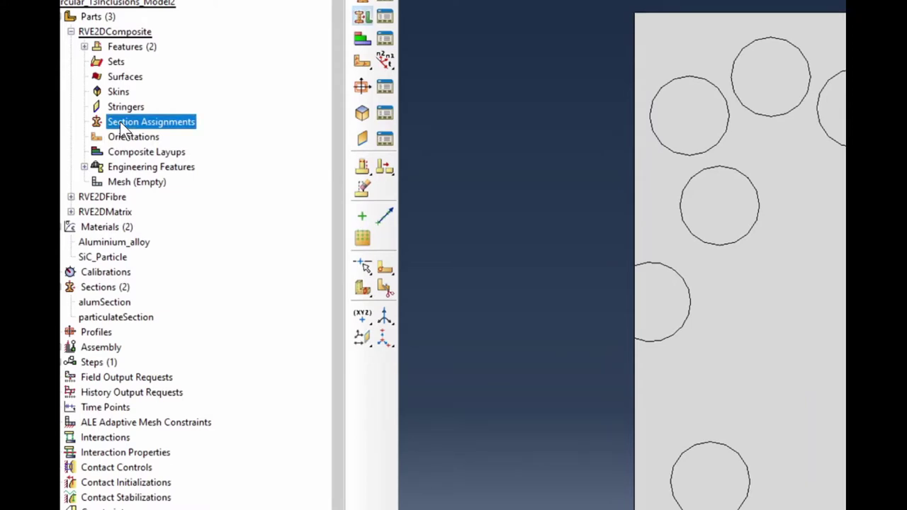
right_click(120, 126)
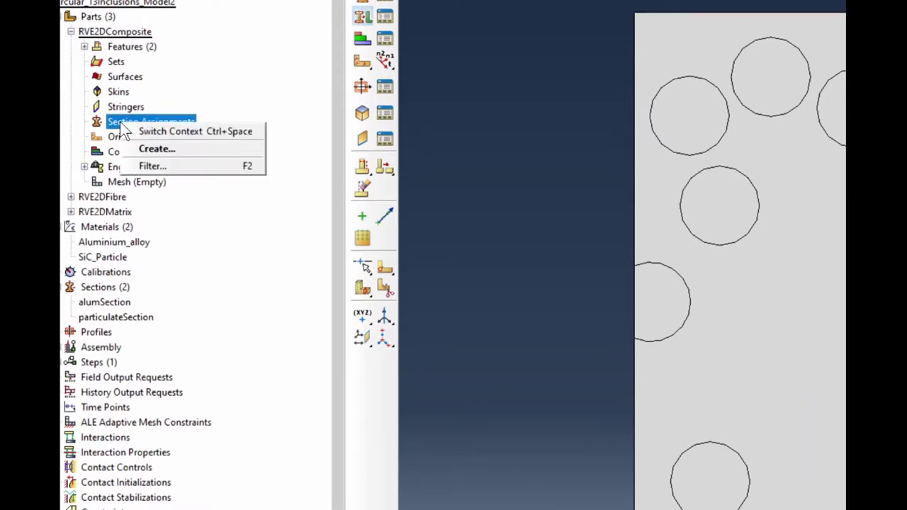
left_click(132, 146)
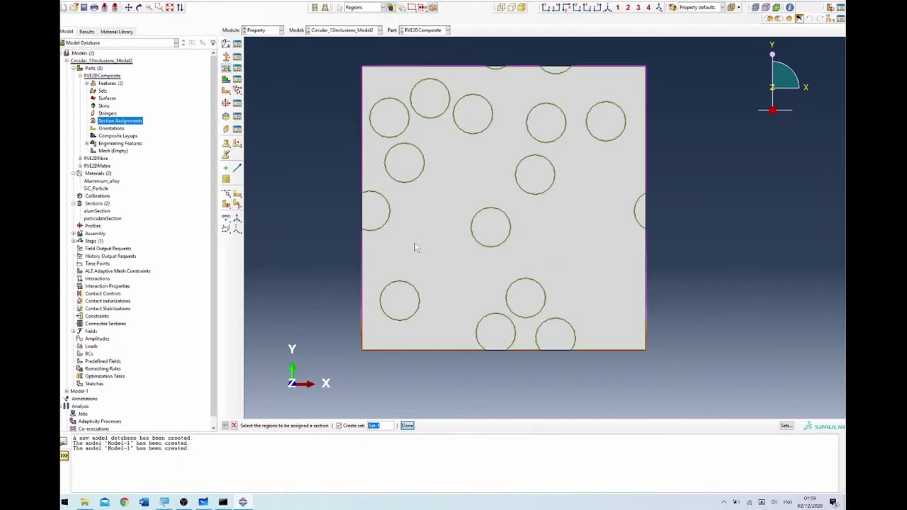
left_click(416, 246)
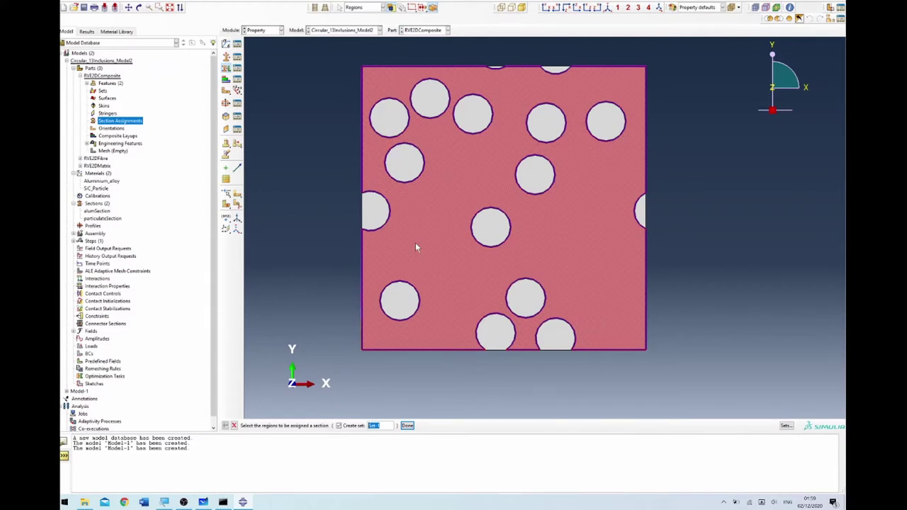
left_click(407, 425)
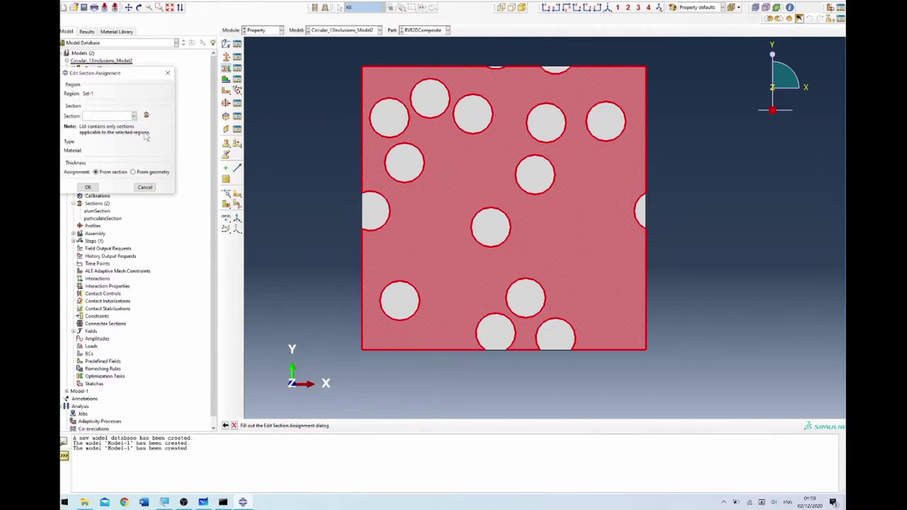
left_click(128, 117)
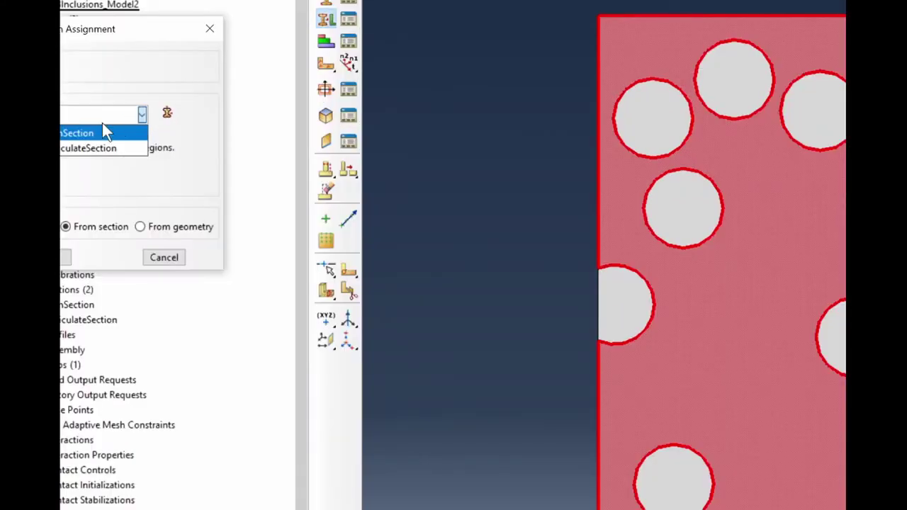
left_click(88, 135)
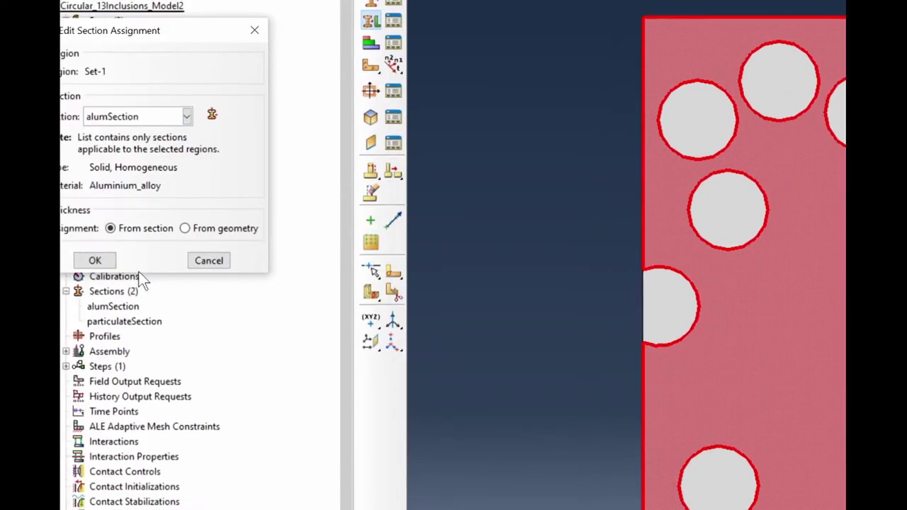
left_click(93, 260)
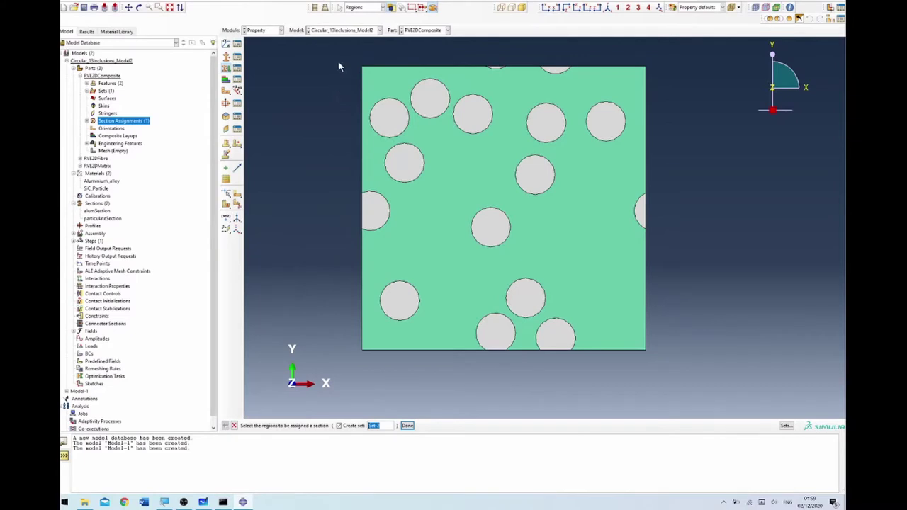
Assign particulateSection to every circular inclusion, leaving out the matrix face
left_click_drag(347, 61, 695, 380)
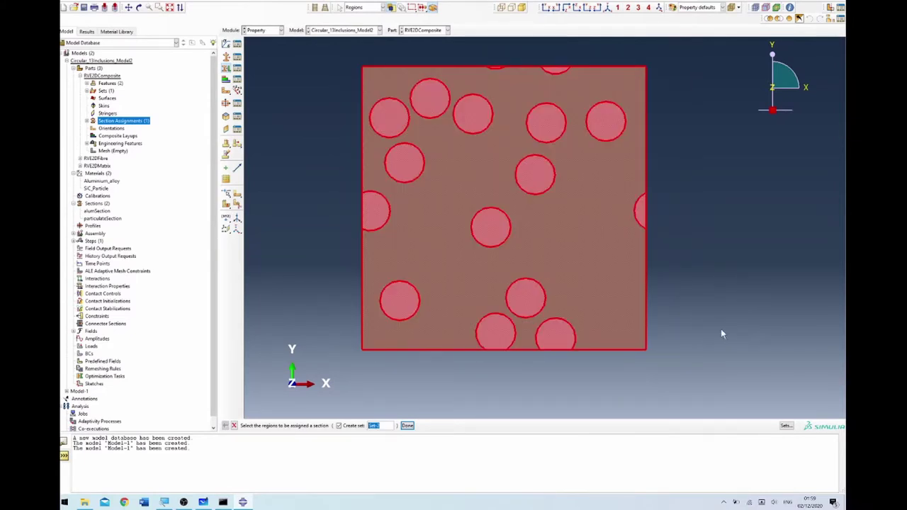
left_click(600, 244, "ctrl")
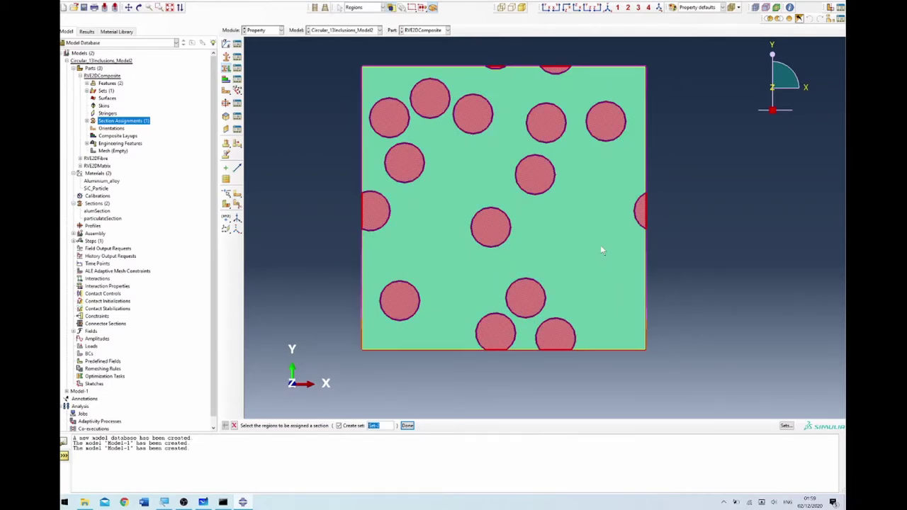
left_click(407, 425)
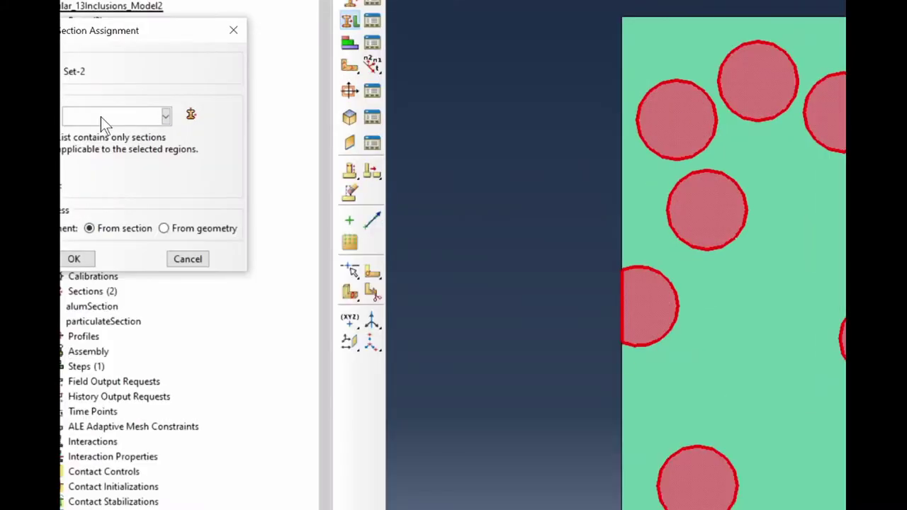
left_click(96, 115)
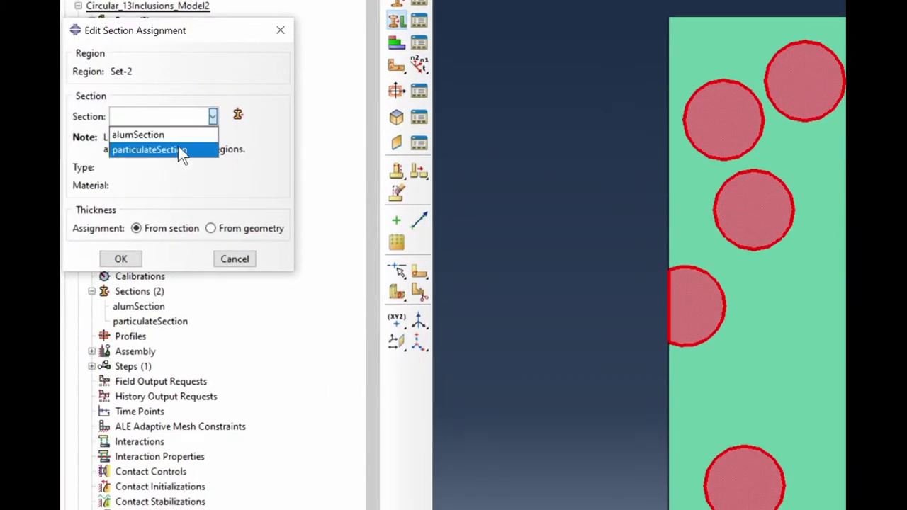
left_click(178, 150)
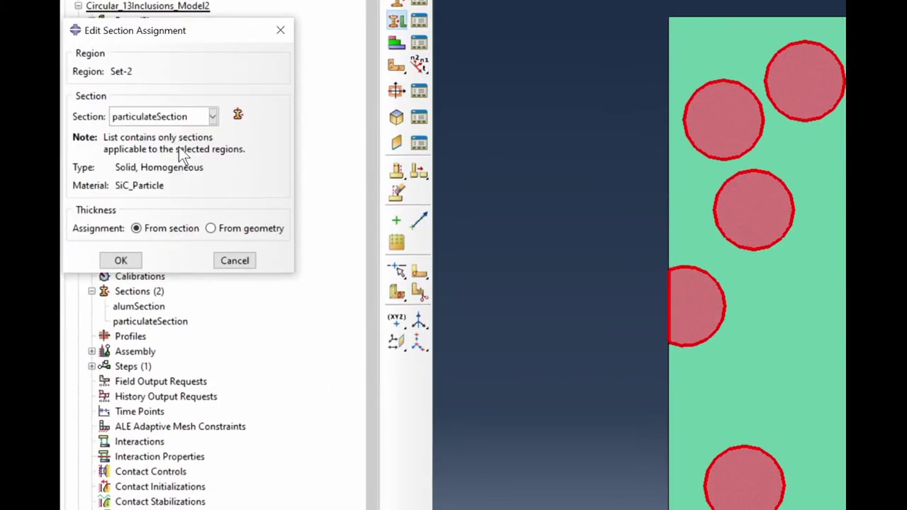
left_click(120, 260)
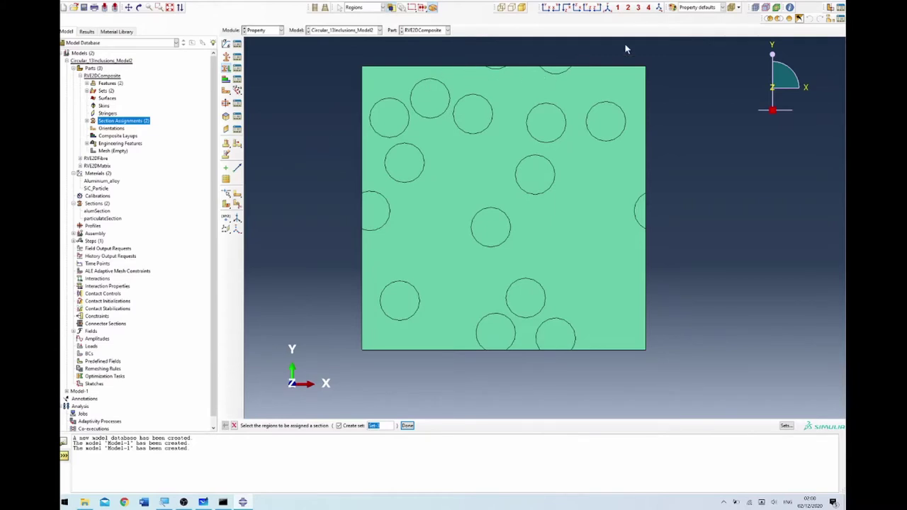
Switch the part colour coding to Materials and select the part's empty Mesh entry
left_click(694, 8)
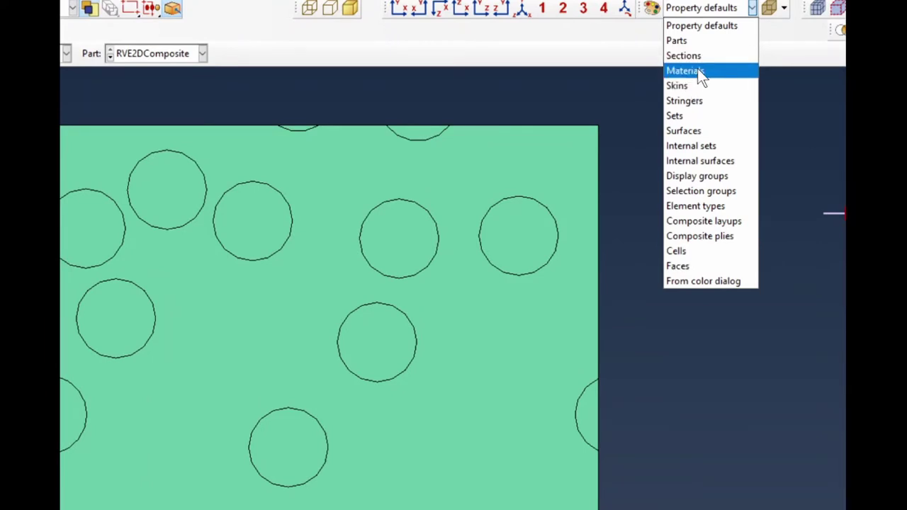
left_click(698, 72)
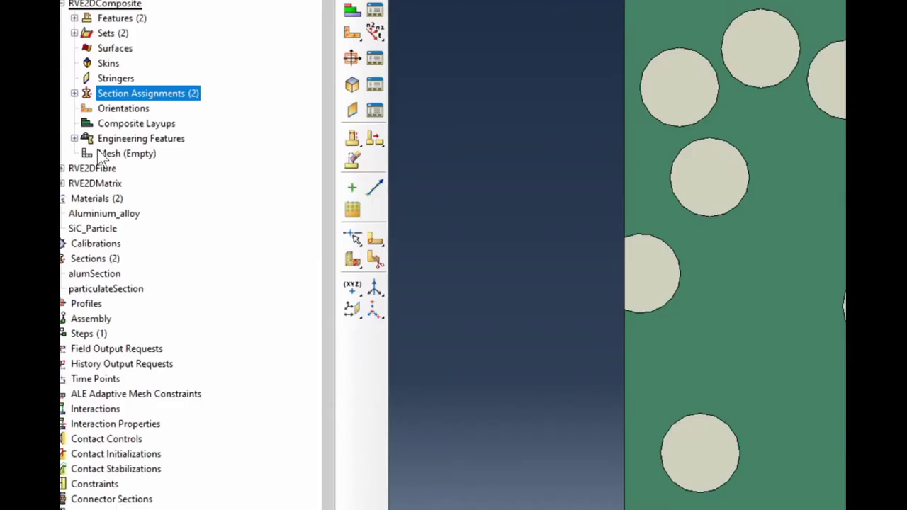
left_click(99, 152)
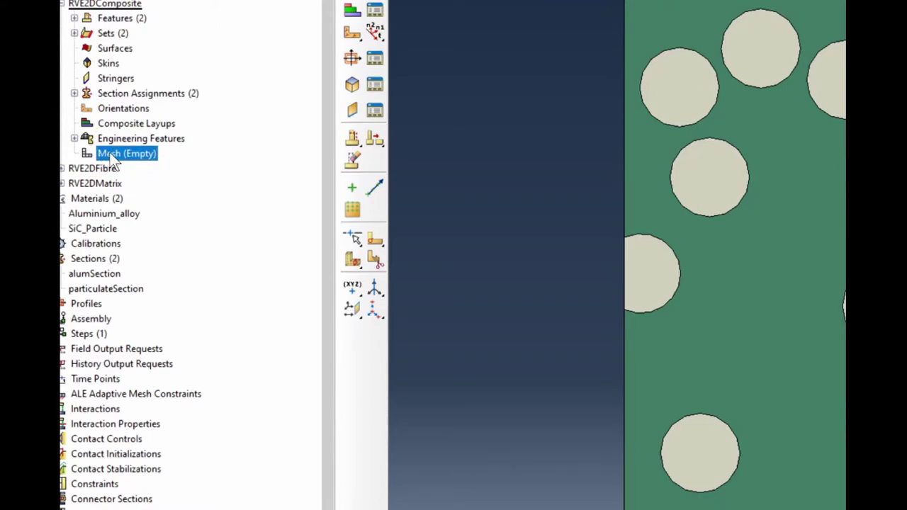
Seed RVE2DComposite in the Mesh module with a 0.45 global size
double_click(105, 154)
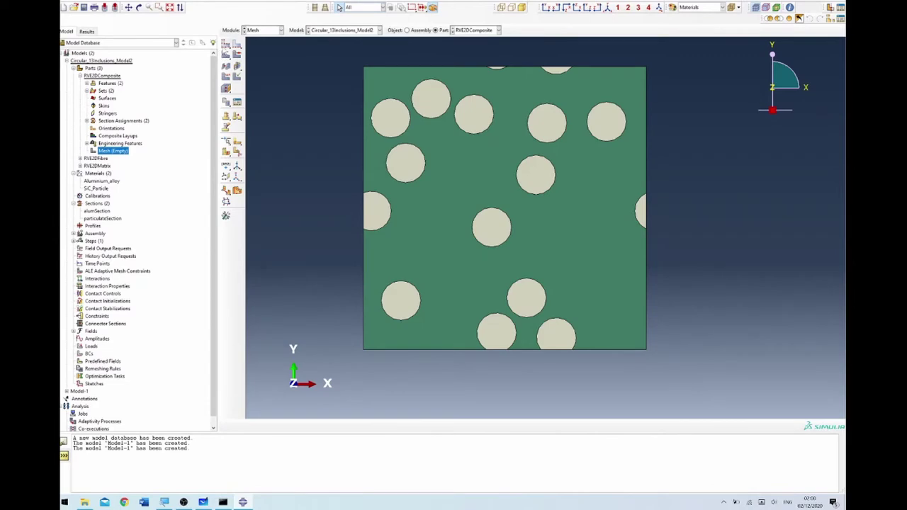
left_click(226, 43)
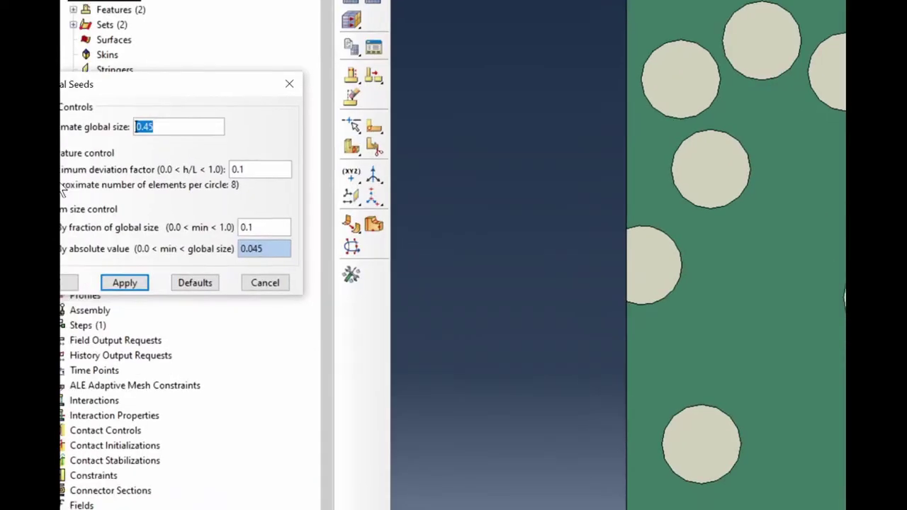
left_click(69, 259)
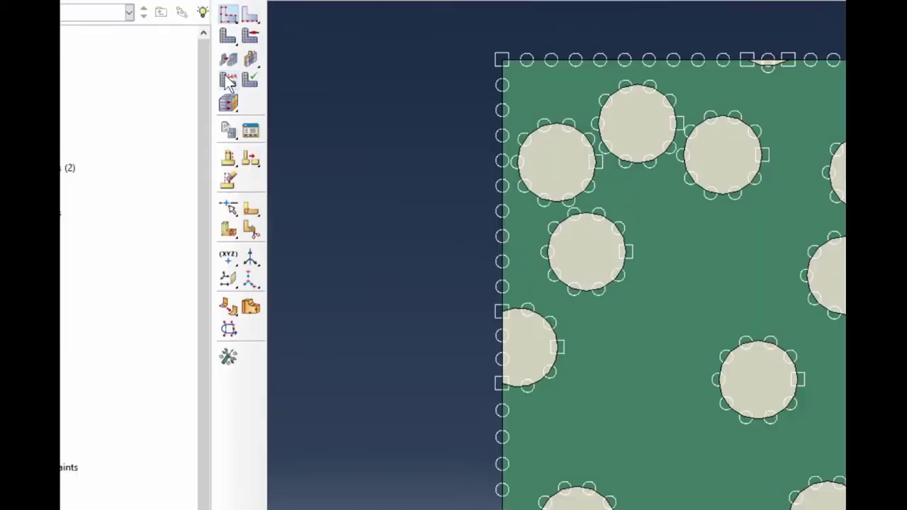
left_click(238, 56)
left_click(252, 38)
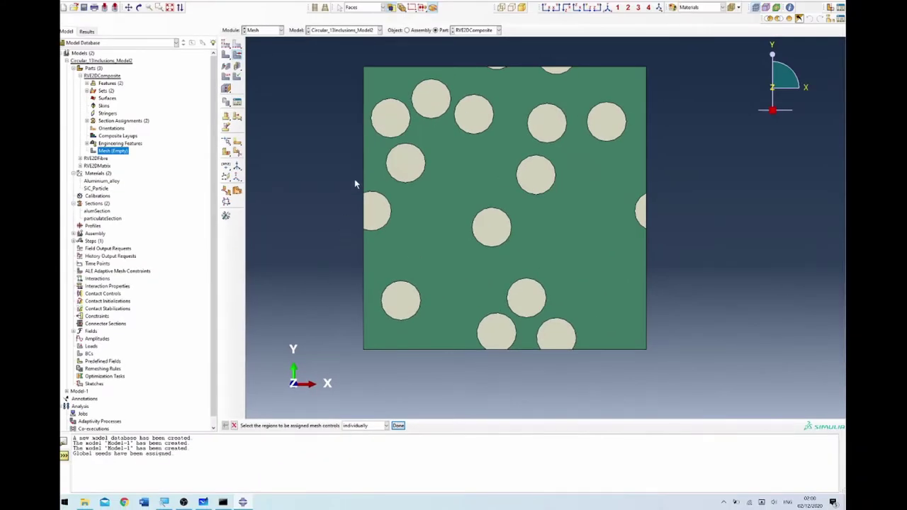
Apply Tri element shape with the Free technique to all faces of the part
left_click_drag(351, 66, 694, 445)
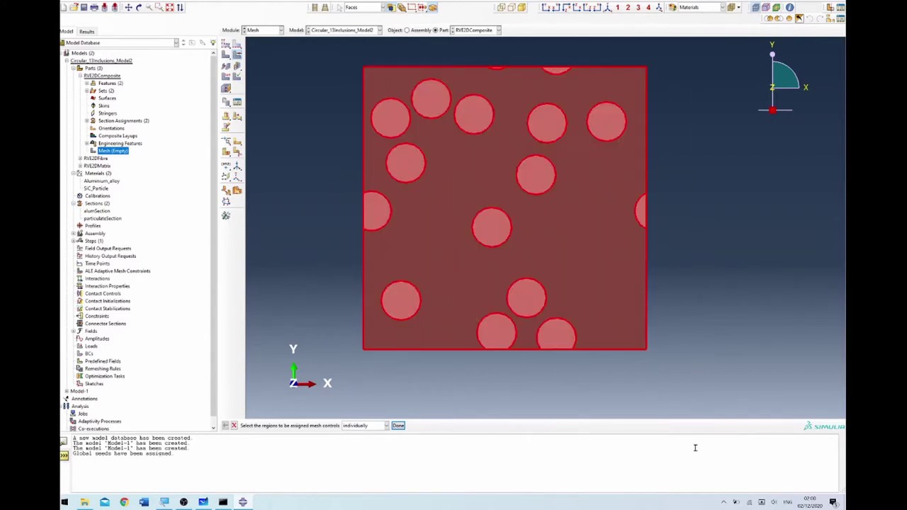
left_click(397, 426)
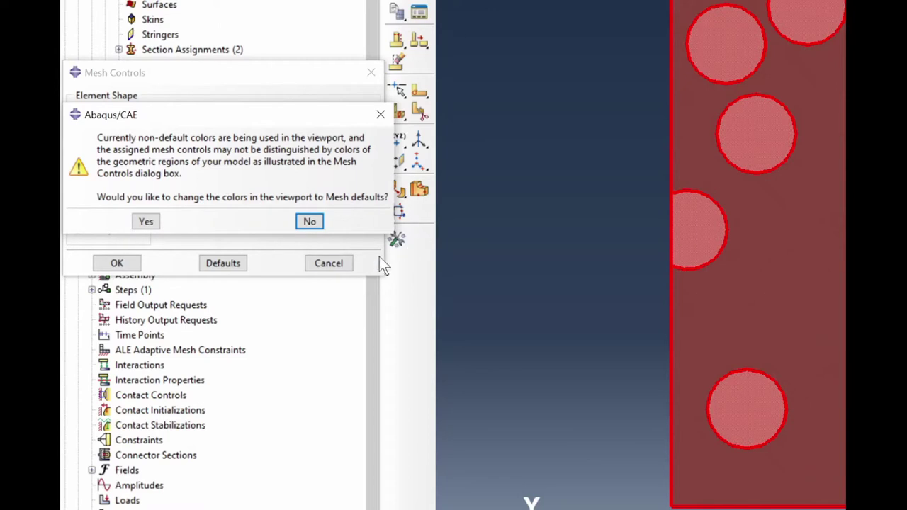
left_click(309, 222)
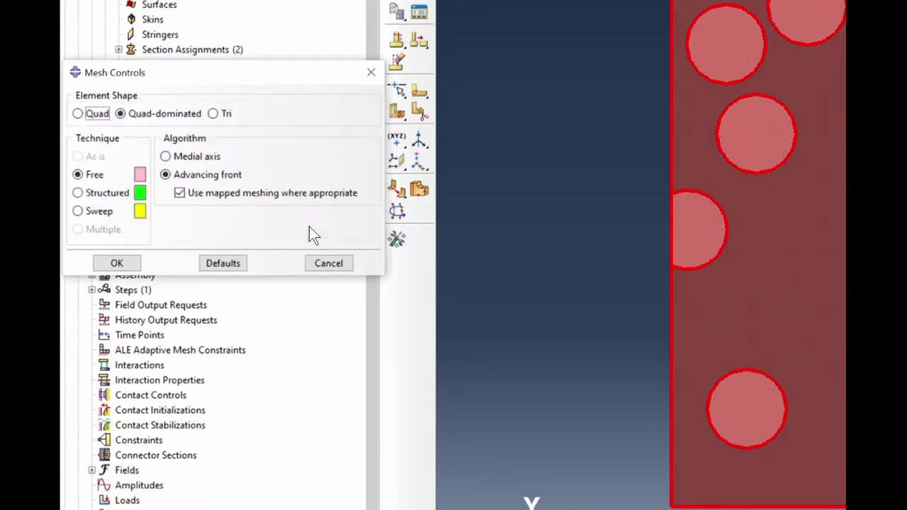
left_click(221, 113)
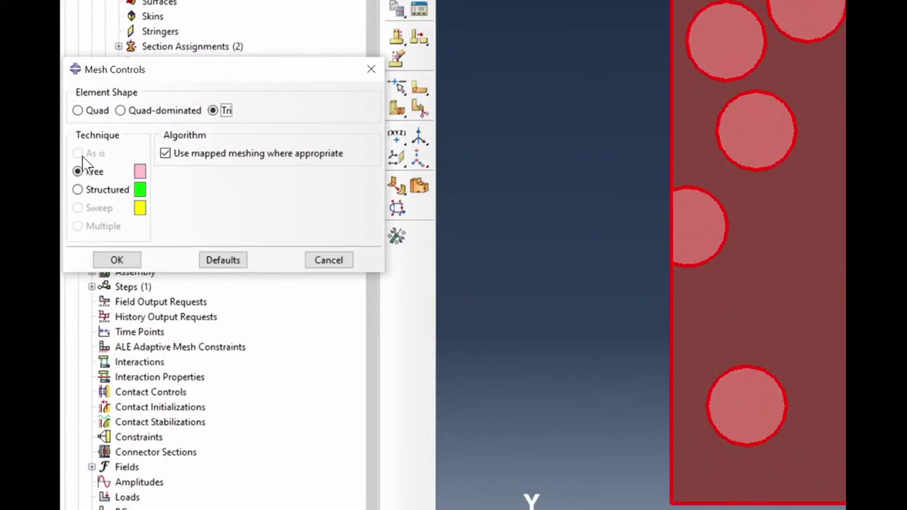
left_click(122, 260)
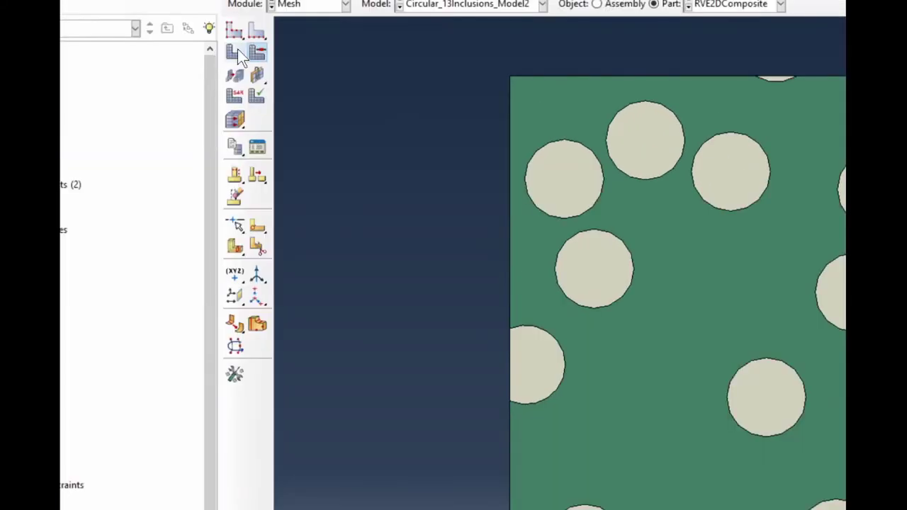
Mesh the part into 1172 triangular elements, then collapse Materials and Sections in the tree
left_click(238, 49)
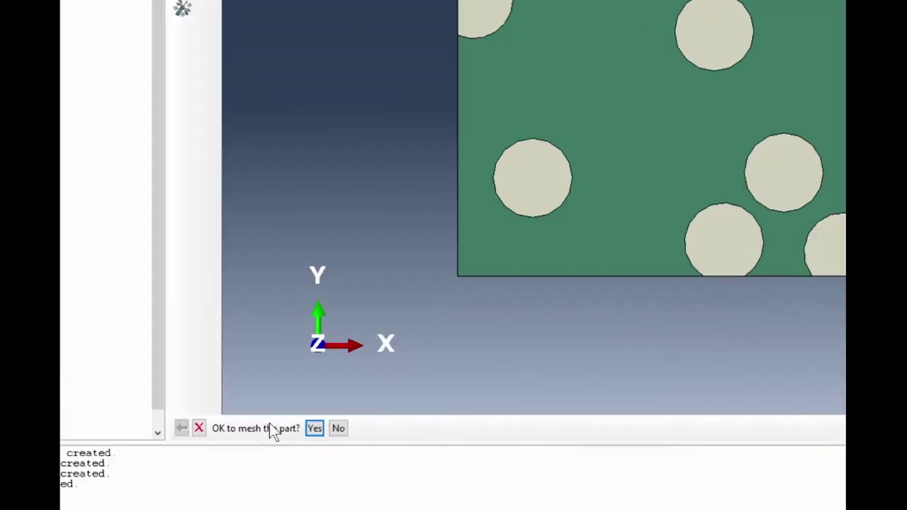
left_click(318, 430)
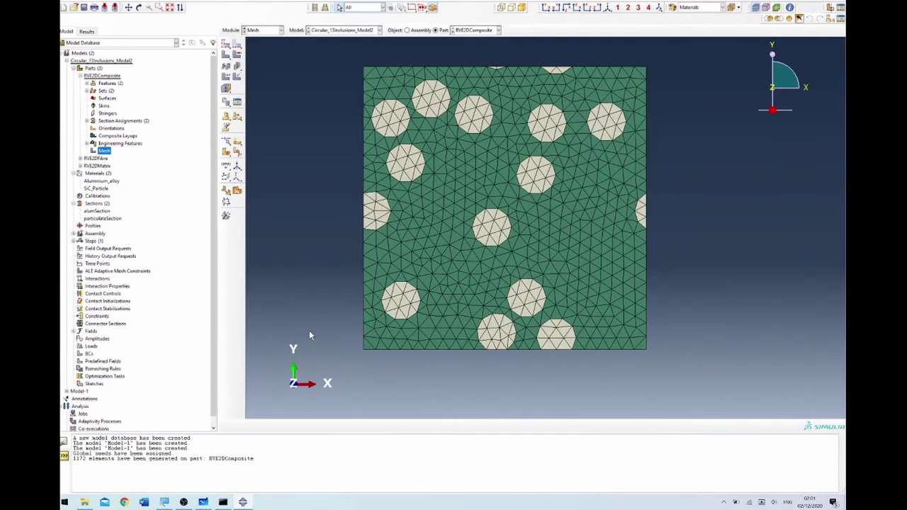
left_click(80, 76)
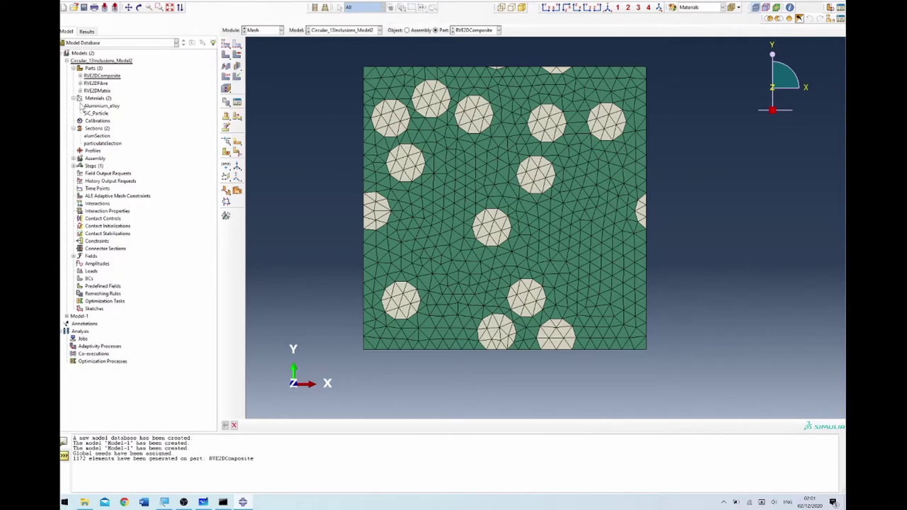
left_click(74, 99)
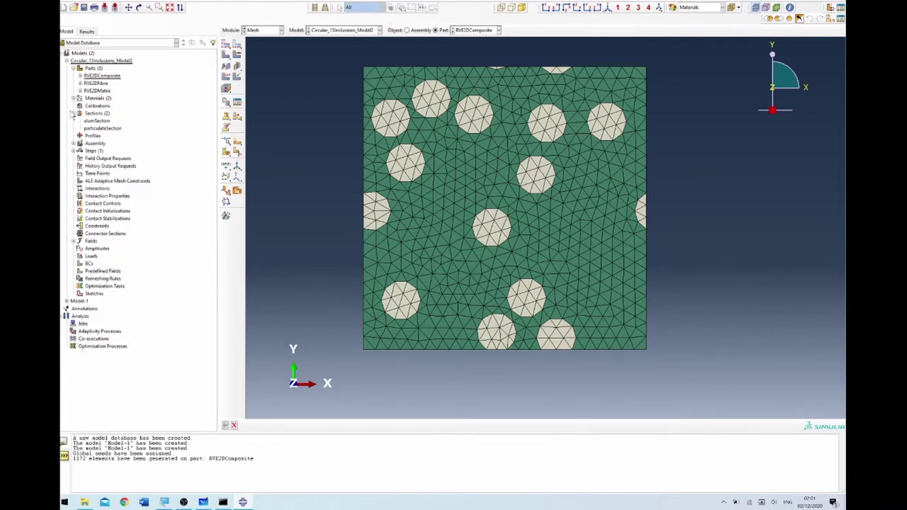
left_click(73, 113)
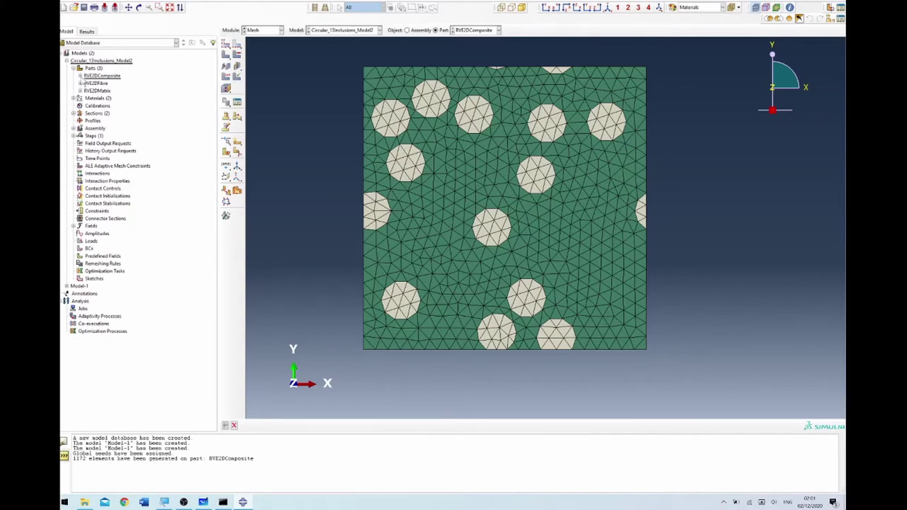
left_click(80, 76)
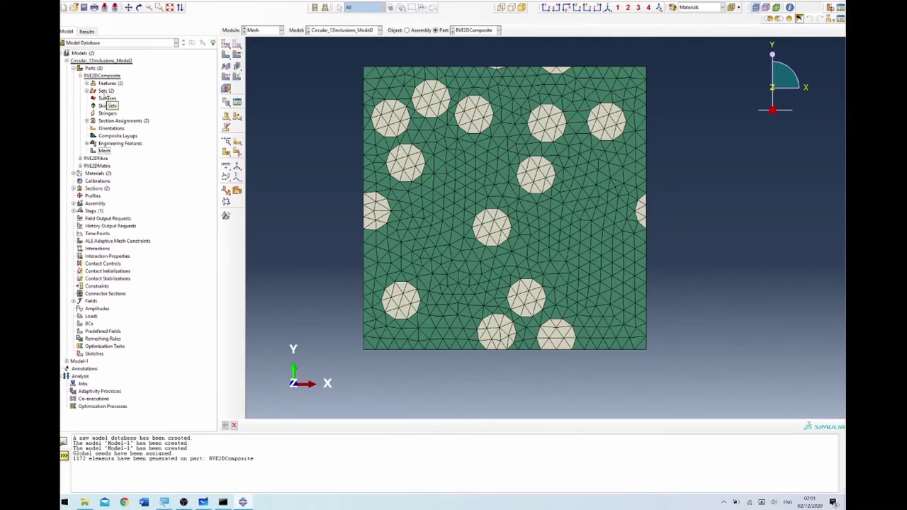
Start a new geometry set named FrontFaceSet
double_click(104, 92)
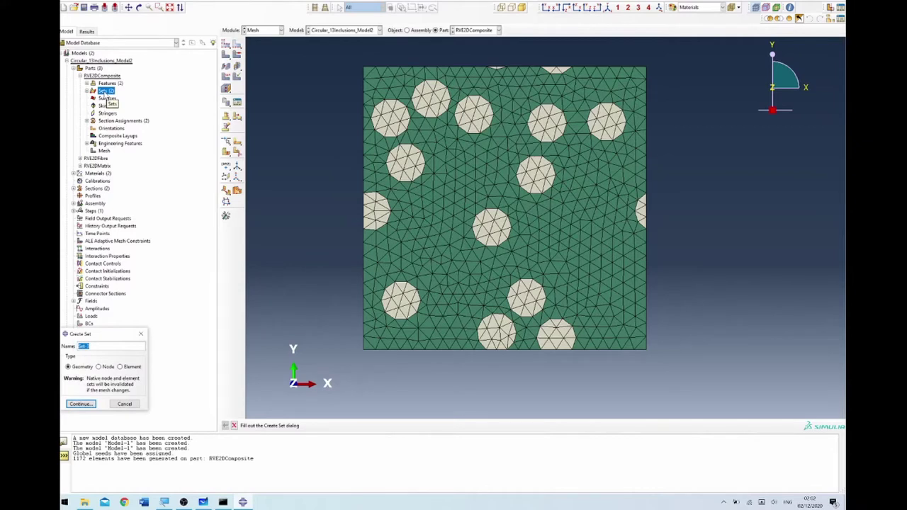
type("F")
key("BackSpace")
type("FrontFaceSe")
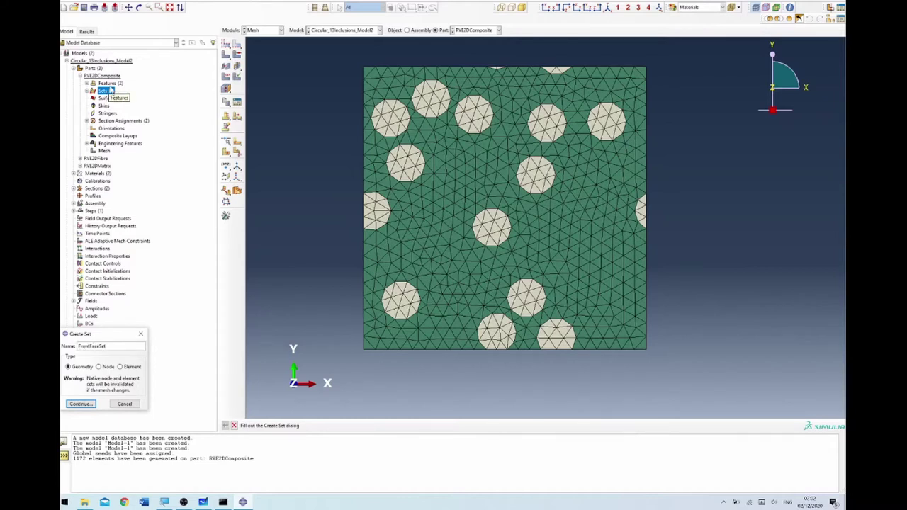
left_click(87, 405)
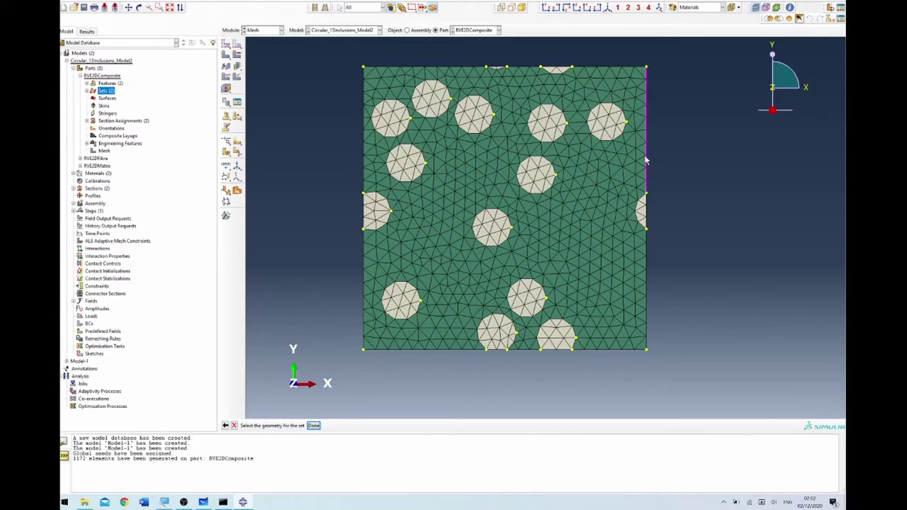
Add the three right-boundary edges to FrontFaceSet and finish the set
left_click(621, 164)
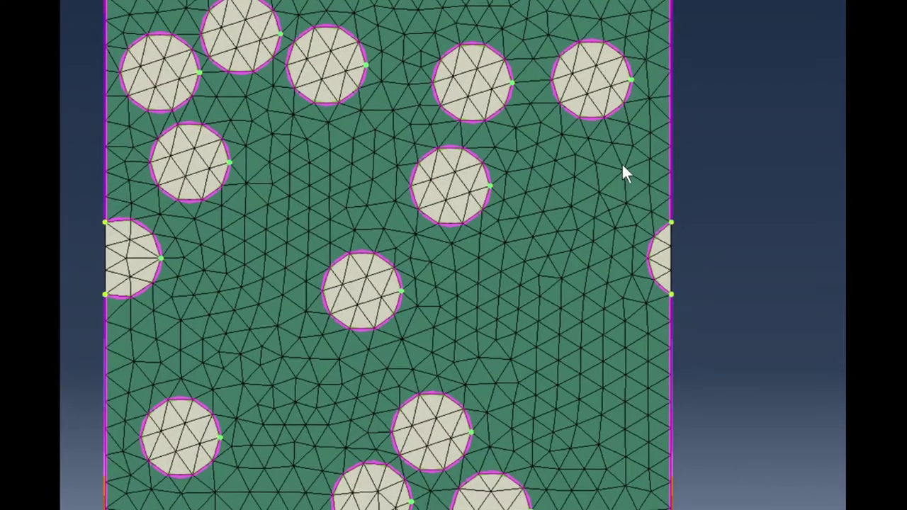
middle_click(691, 190)
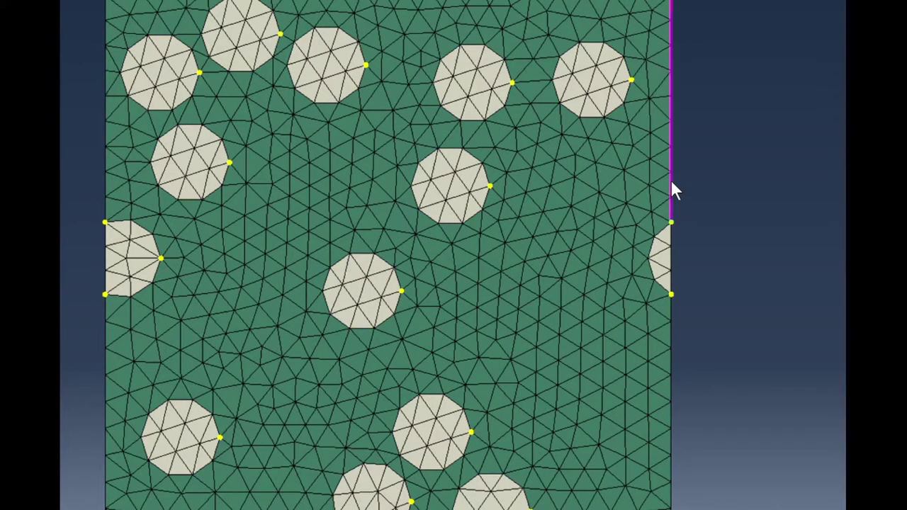
left_click(671, 280)
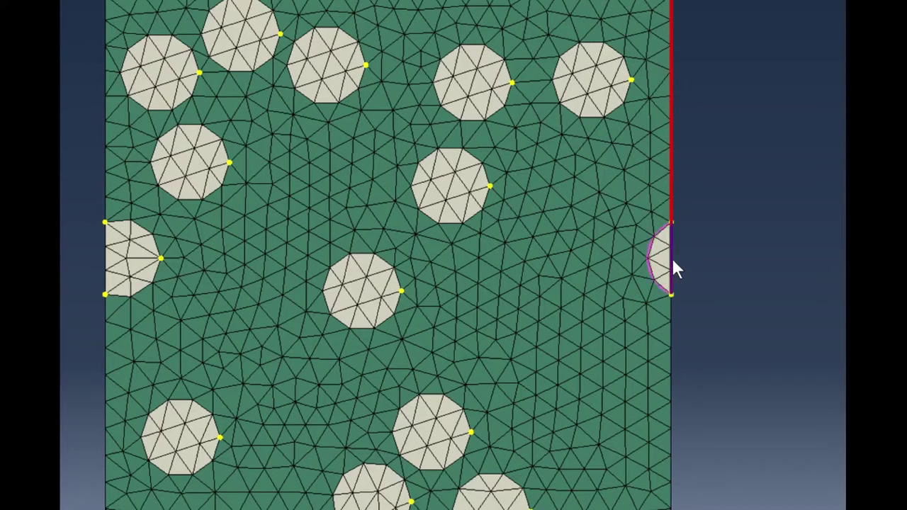
left_click(672, 263)
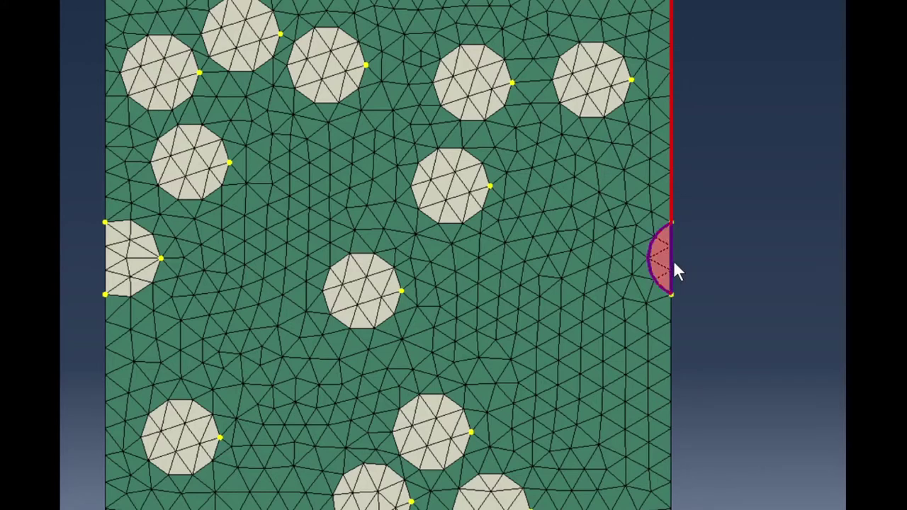
middle_click(680, 262)
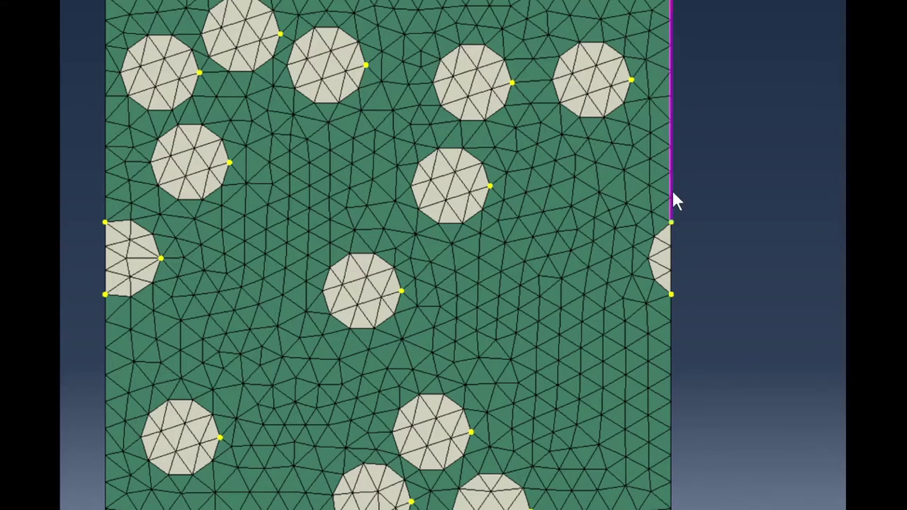
left_click(671, 225)
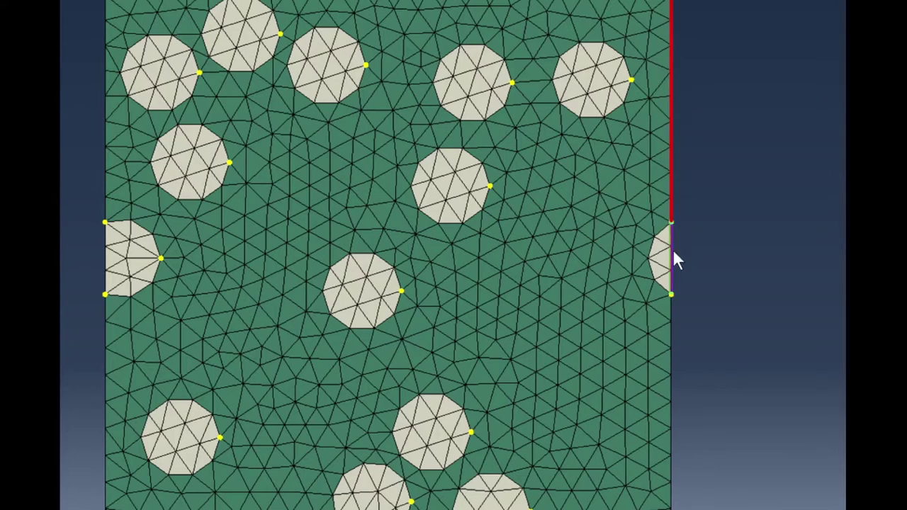
left_click(670, 311, "shift")
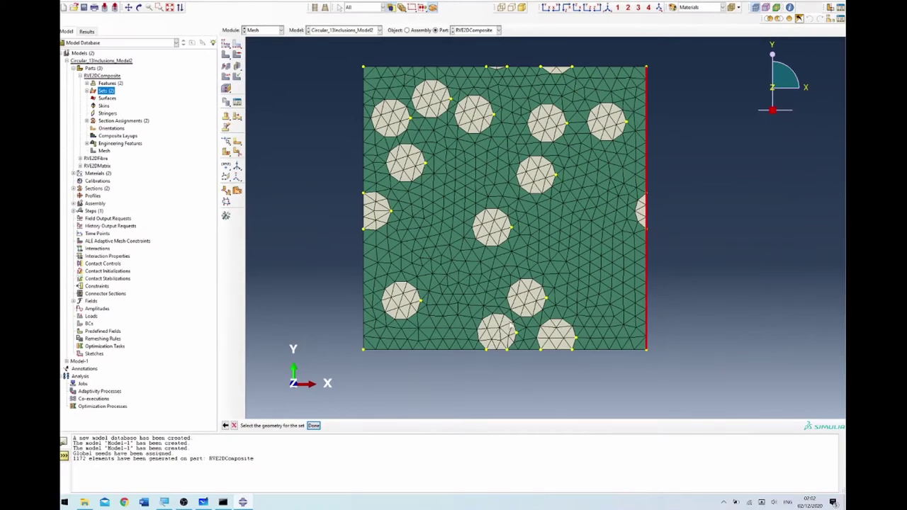
left_click(315, 426)
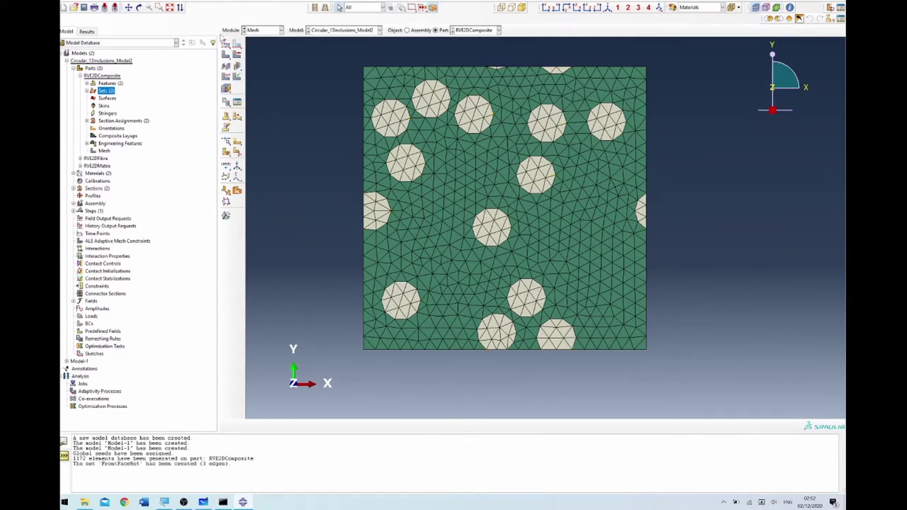
left_click(232, 2)
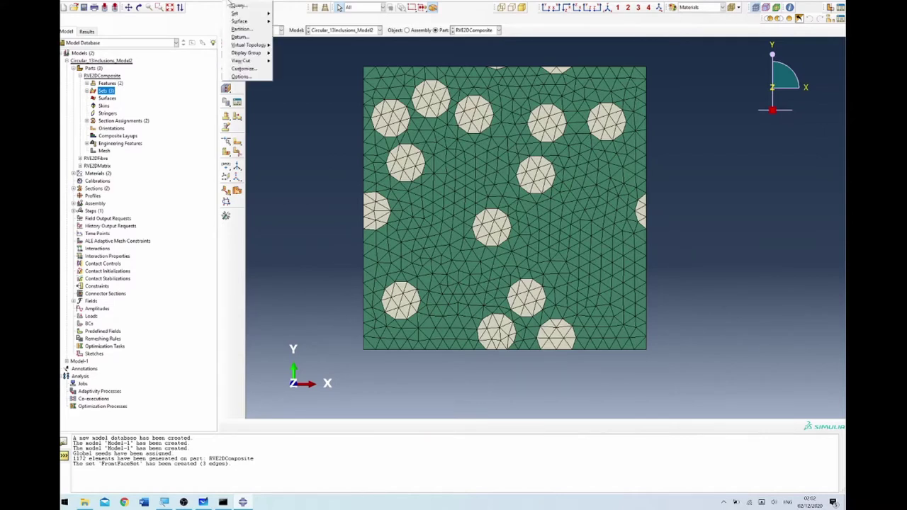
Switch the working module to Assembly
left_click(281, 86)
left_click(264, 29)
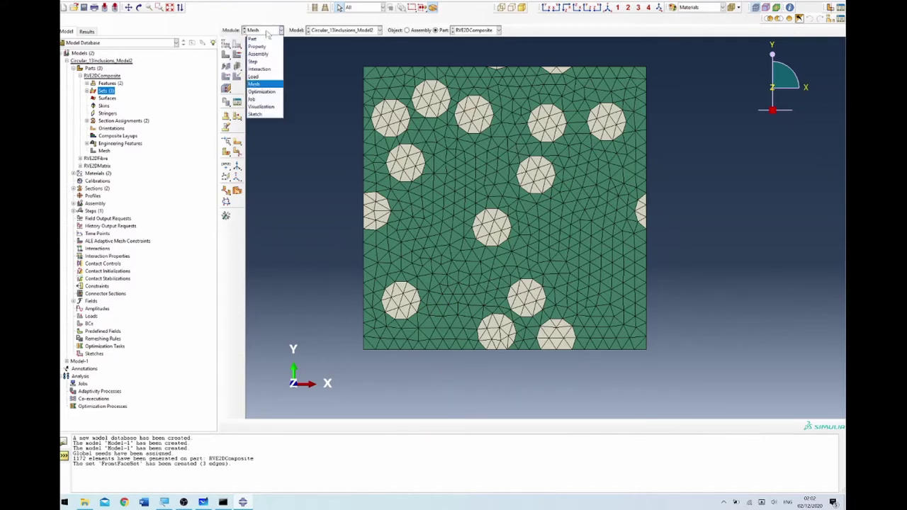
left_click(267, 54)
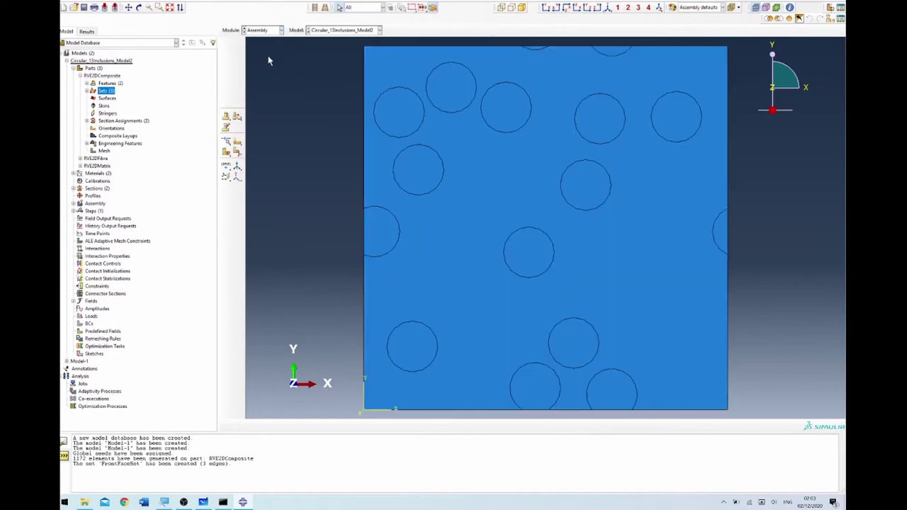
Place an assembly reference point at 15,5, just right of the plate
left_click(228, 3)
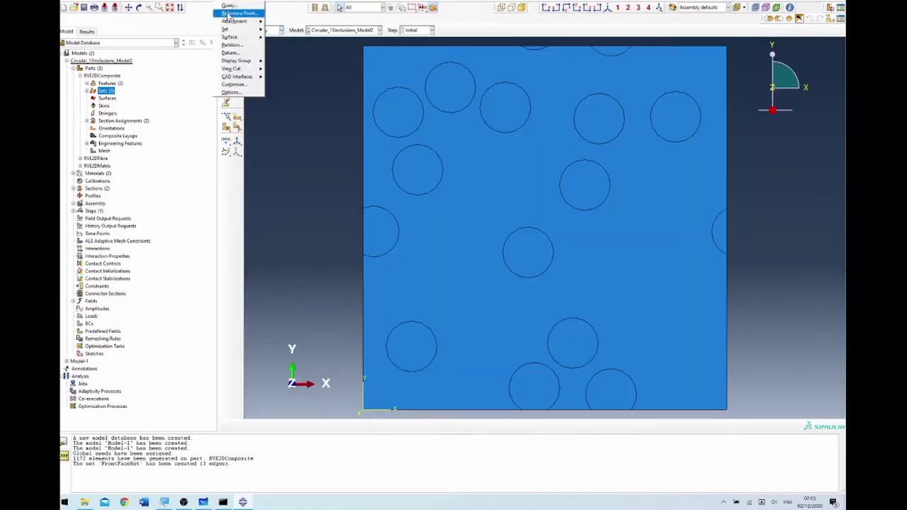
left_click(228, 14)
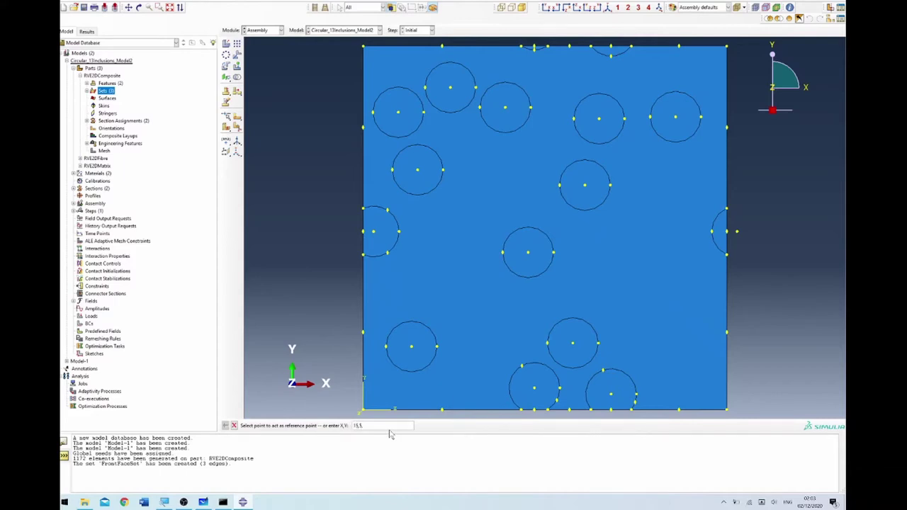
key("Return")
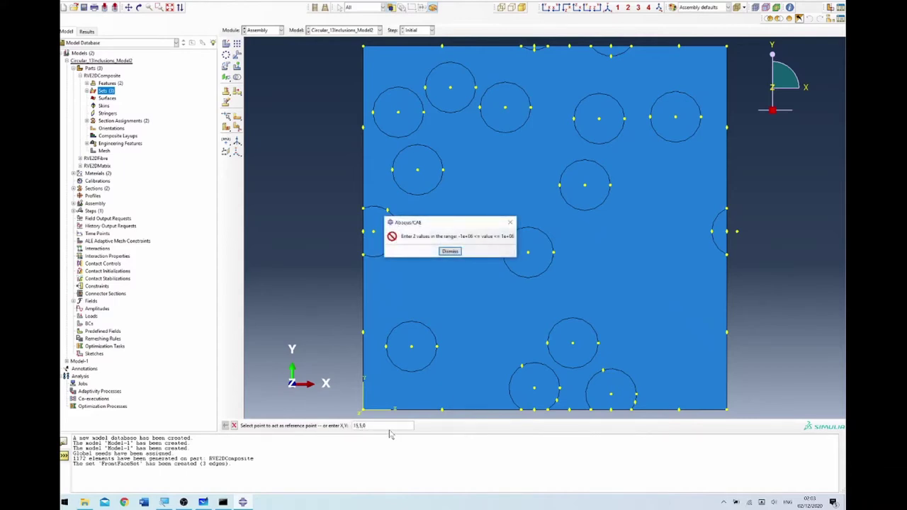
left_click(450, 252)
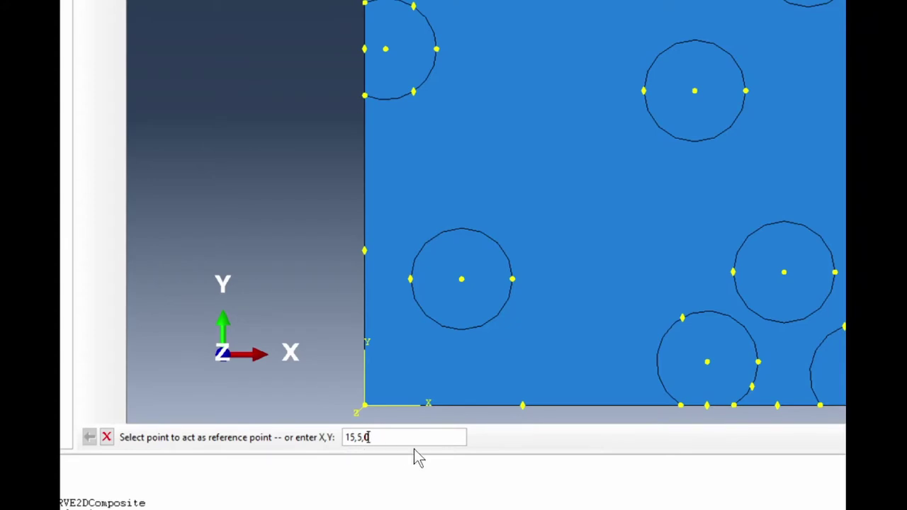
key("BackSpace")
key("BackSpace")
key("BackSpace")
key("BackSpace")
key("BackSpace")
key("BackSpace")
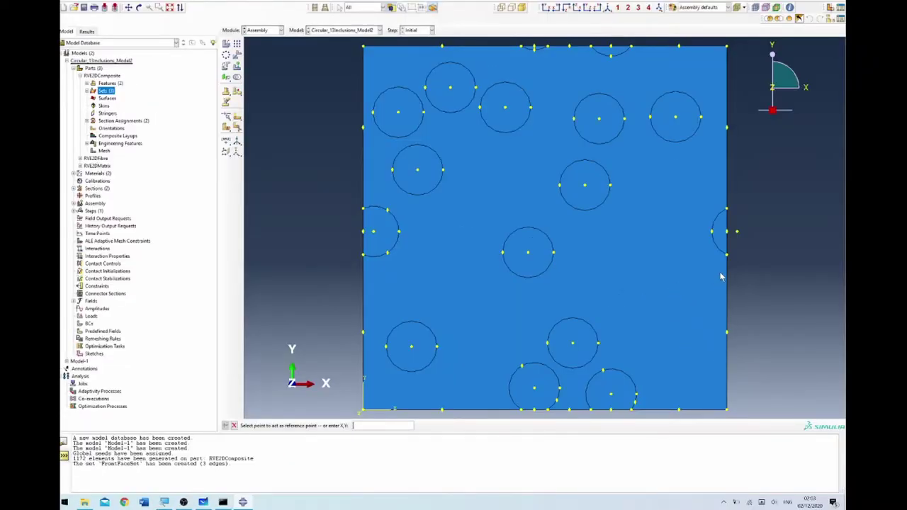
scroll(660, 257, "down", 4)
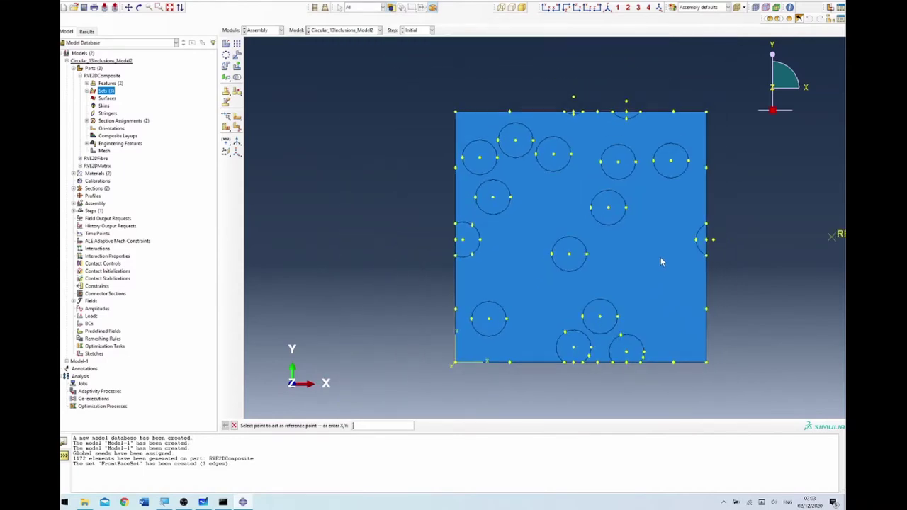
scroll(660, 257, "down", 2)
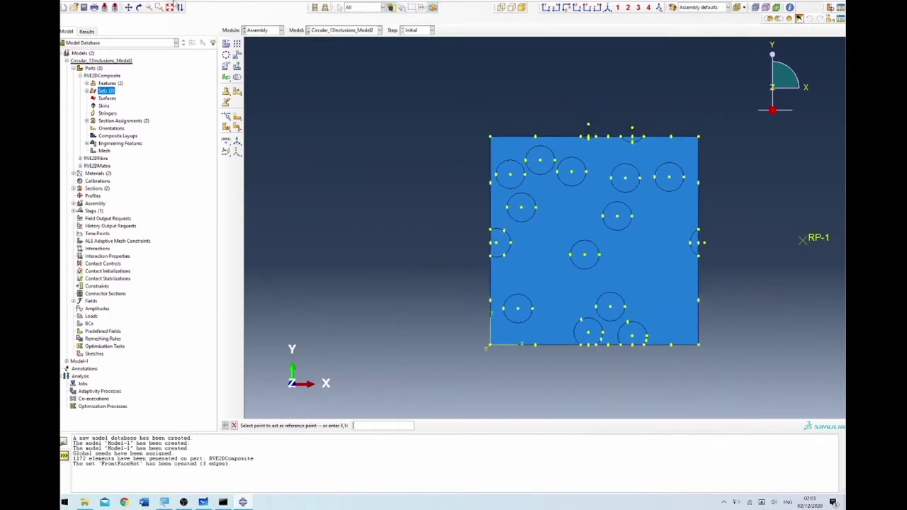
left_click(170, 8)
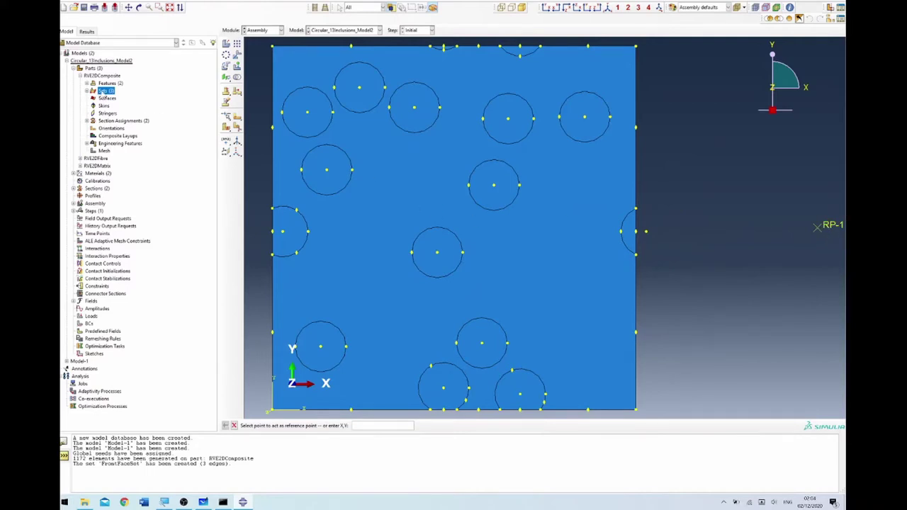
left_click(830, 231)
left_click(74, 203)
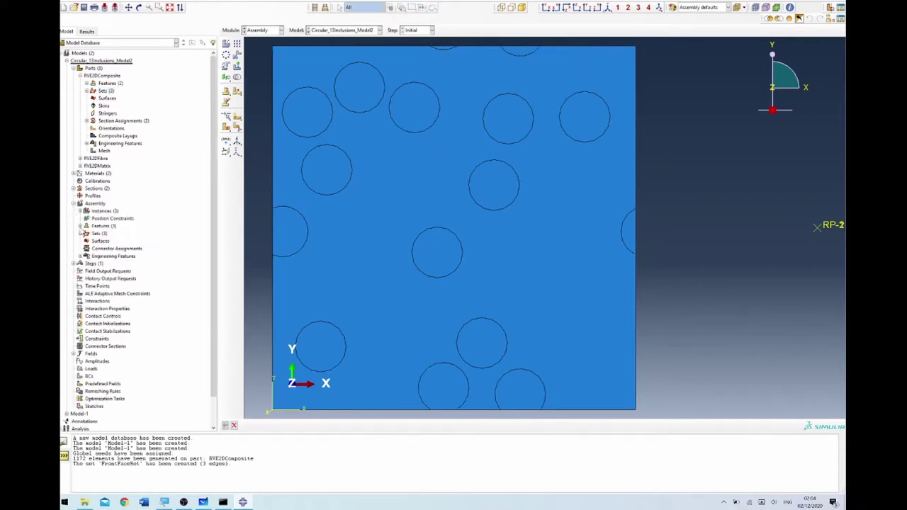
Delete the duplicate reference point RP-2 from Assembly > Features, keeping RP-1
left_click(80, 225)
left_click(96, 248)
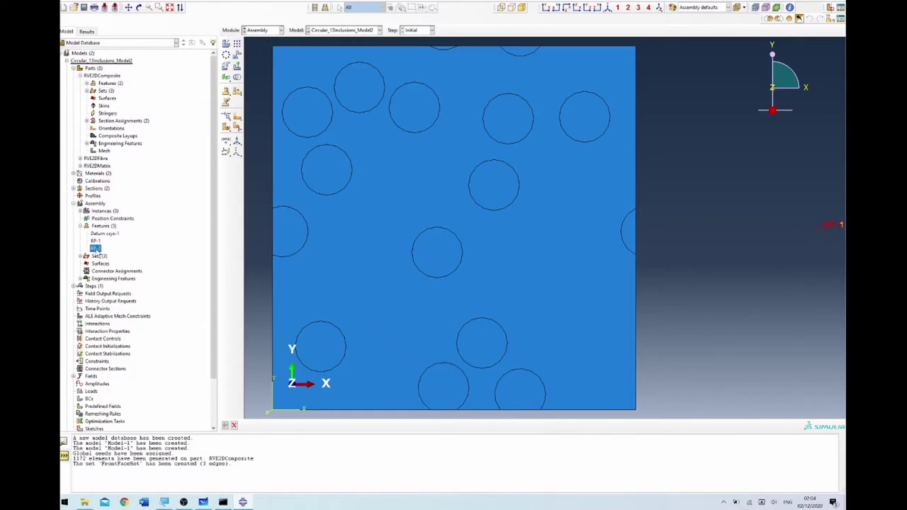
right_click(96, 249)
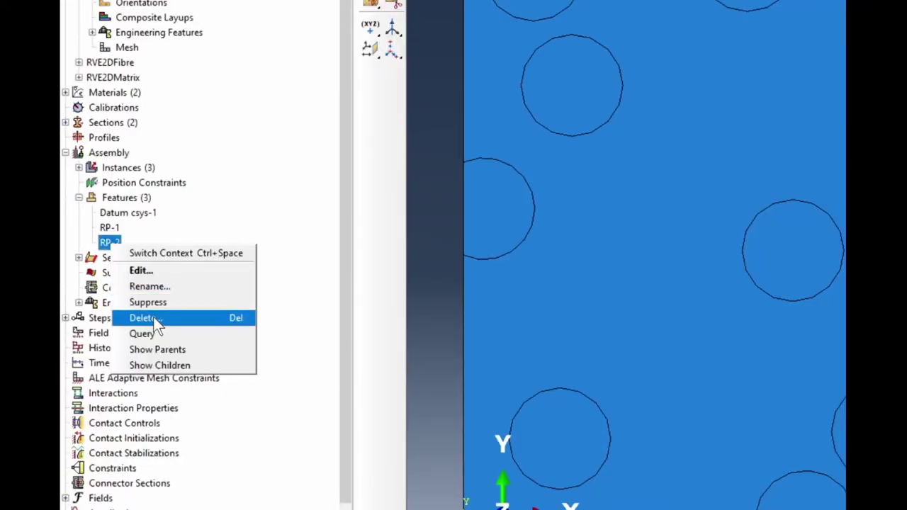
left_click(163, 318)
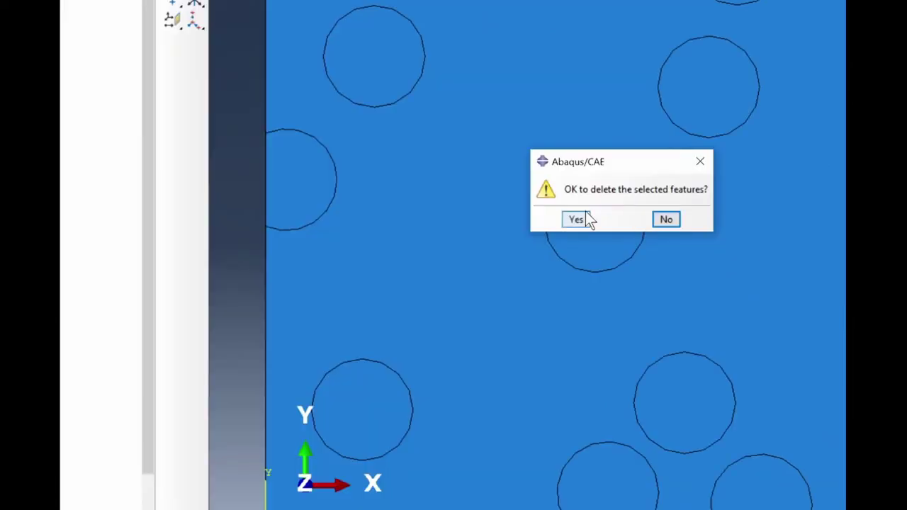
left_click(578, 220)
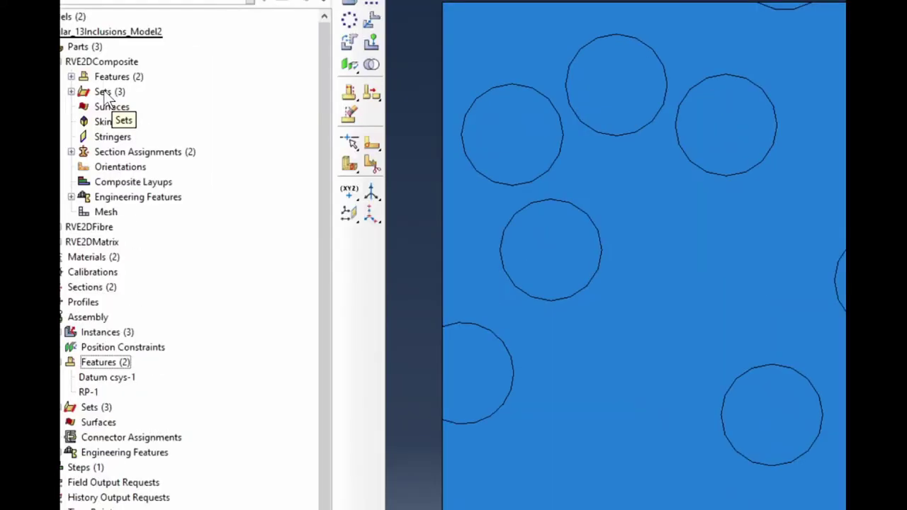
left_click(103, 91)
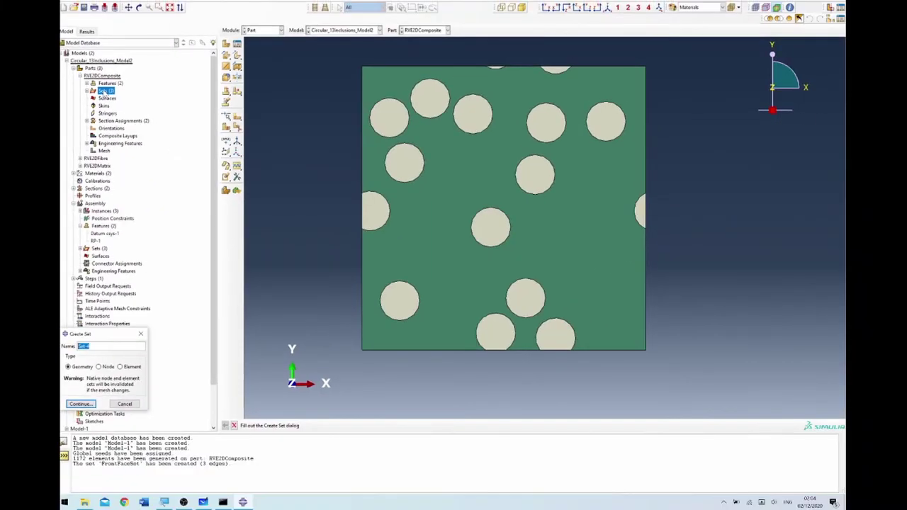
left_click_drag(101, 337, 451, 187)
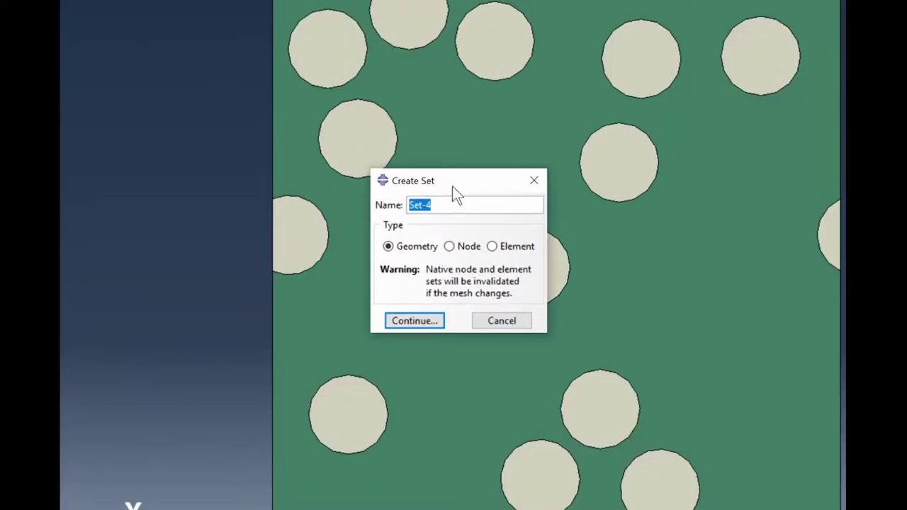
type("RP")
type("No")
type("da")
key("BackSpace")
key("BackSpace")
key("BackSpace")
key("BackSpace")
key("BackSpace")
type("PSet")
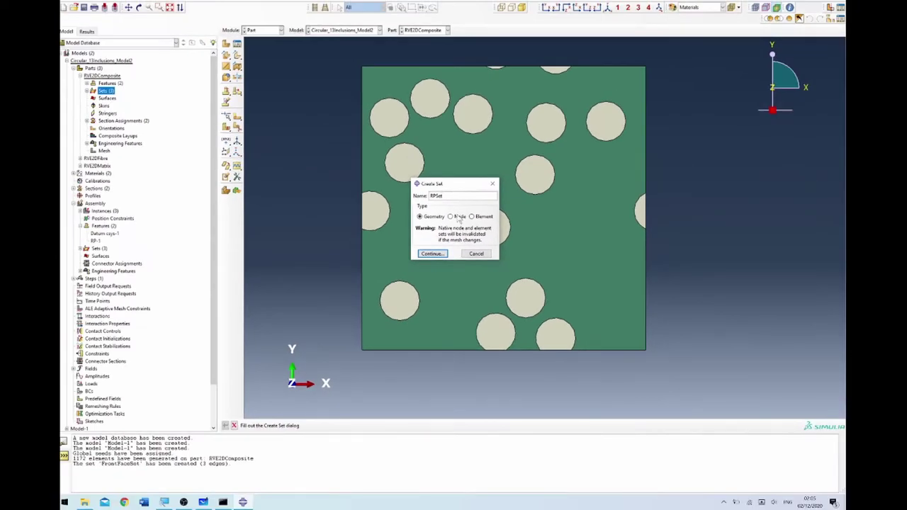
left_click(464, 246)
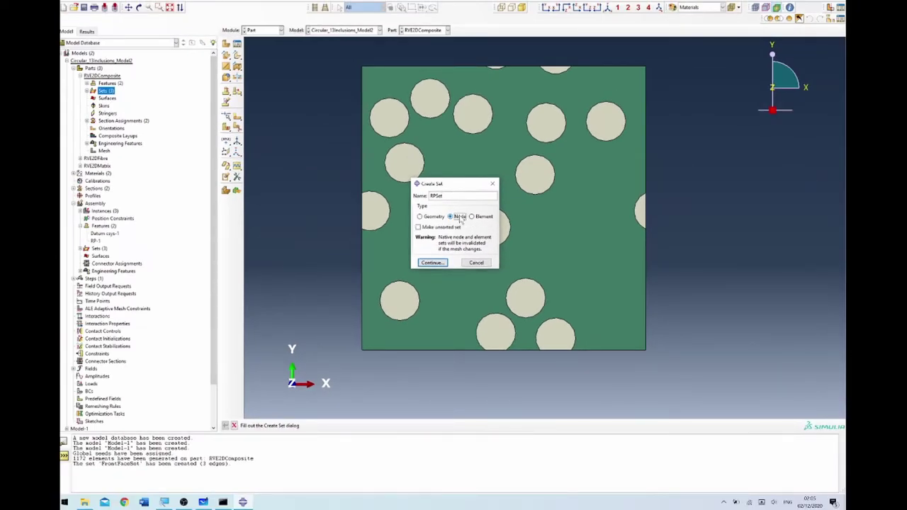
left_click(432, 262)
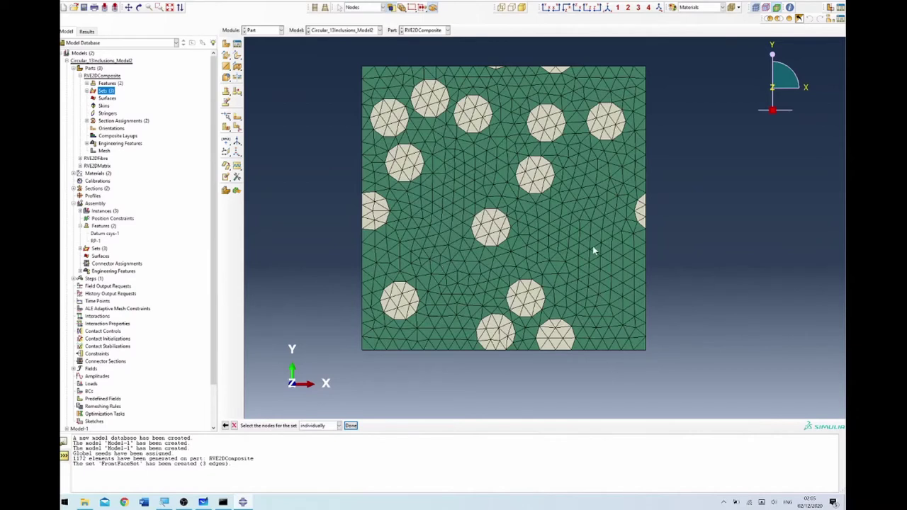
left_click(269, 31)
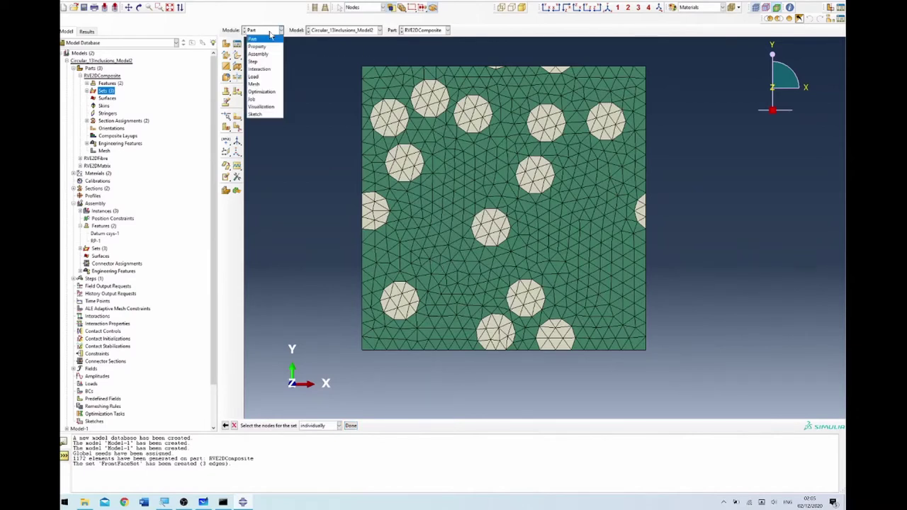
left_click(295, 136)
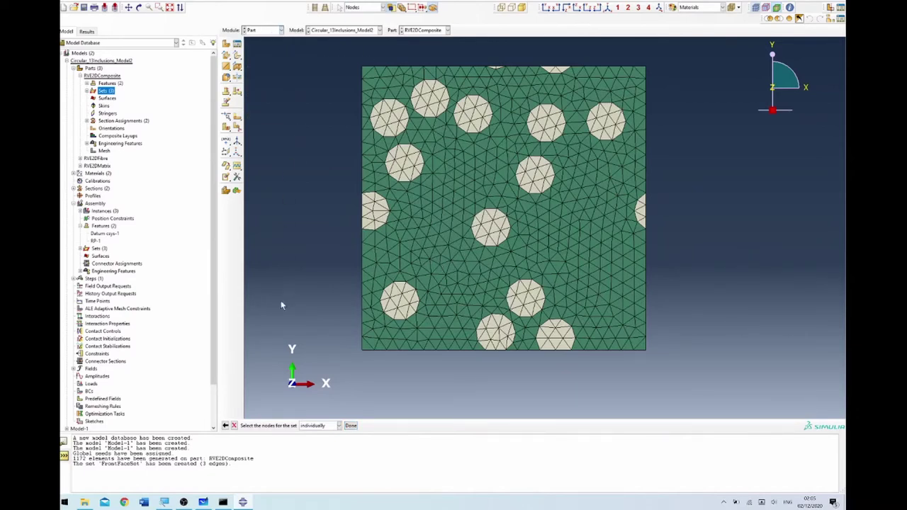
left_click(233, 425)
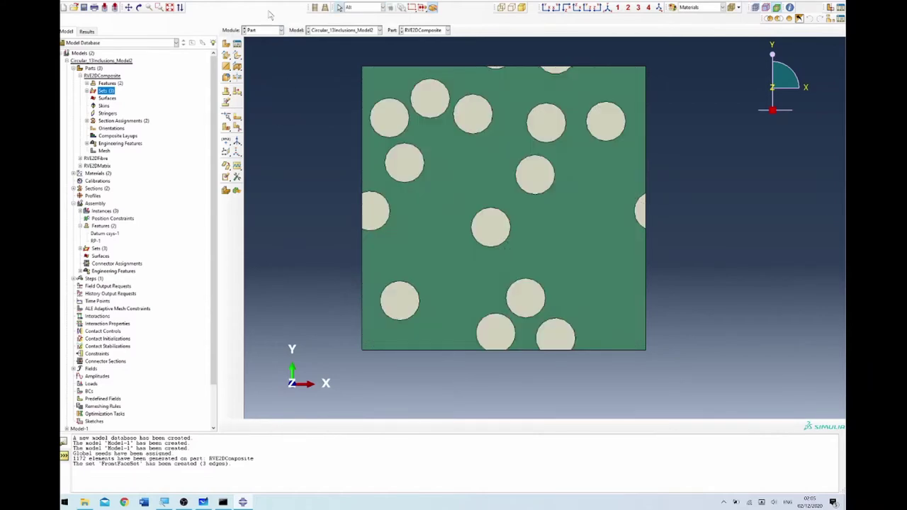
left_click(263, 31)
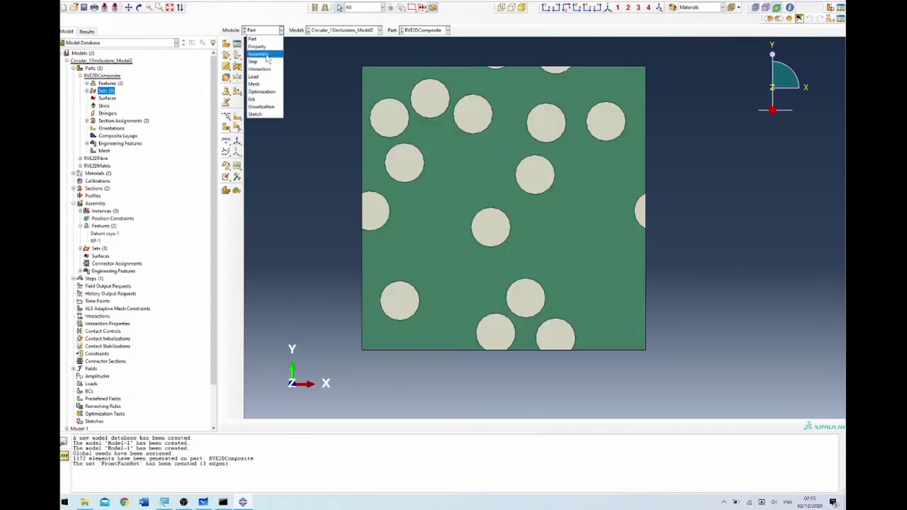
left_click(266, 56)
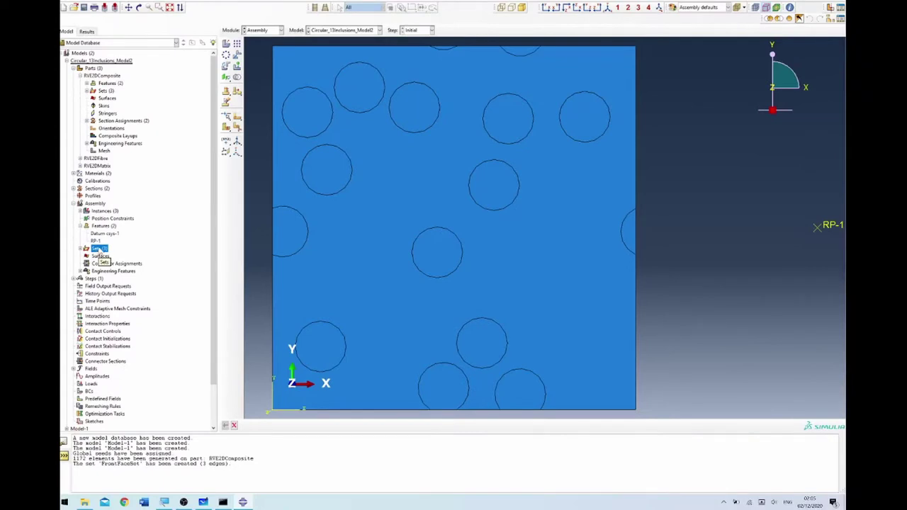
Create the assembly set RPSet and pick reference point RP-1 in the viewport for it
double_click(98, 249)
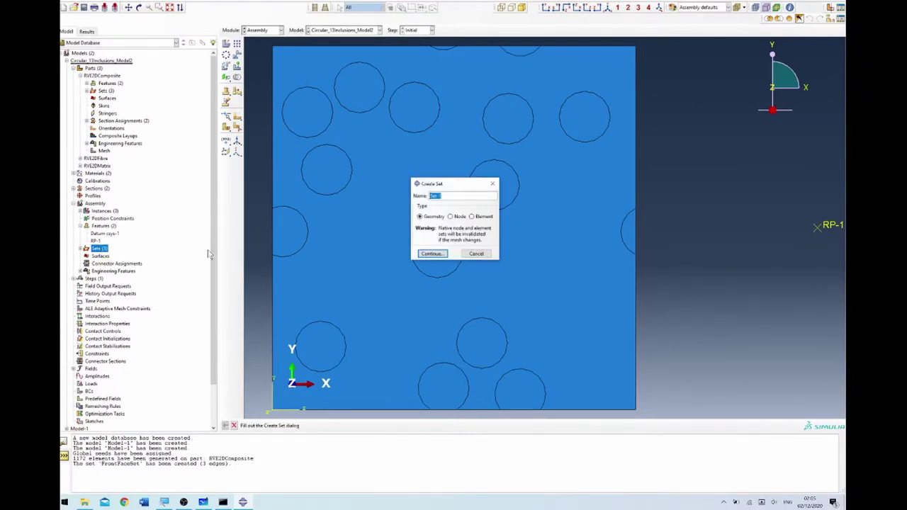
type("F")
type("PSet")
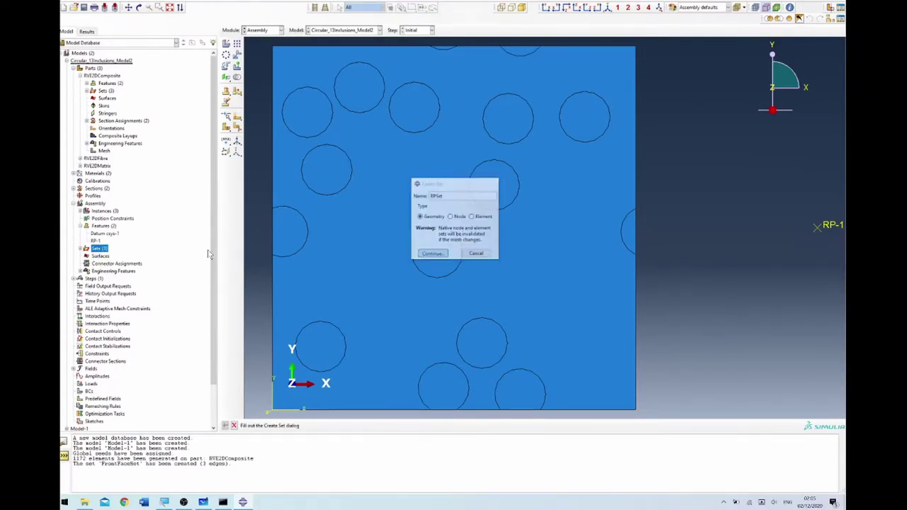
key("Return")
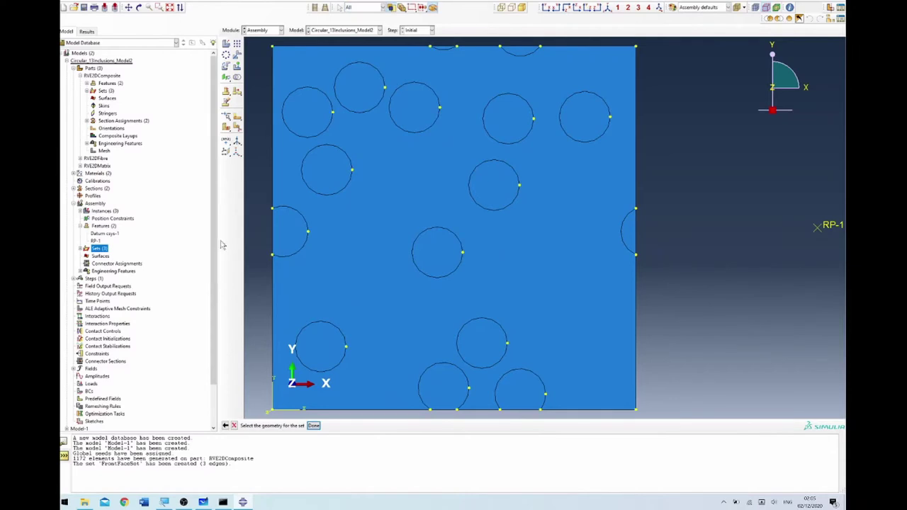
left_click(819, 231)
left_click(313, 426)
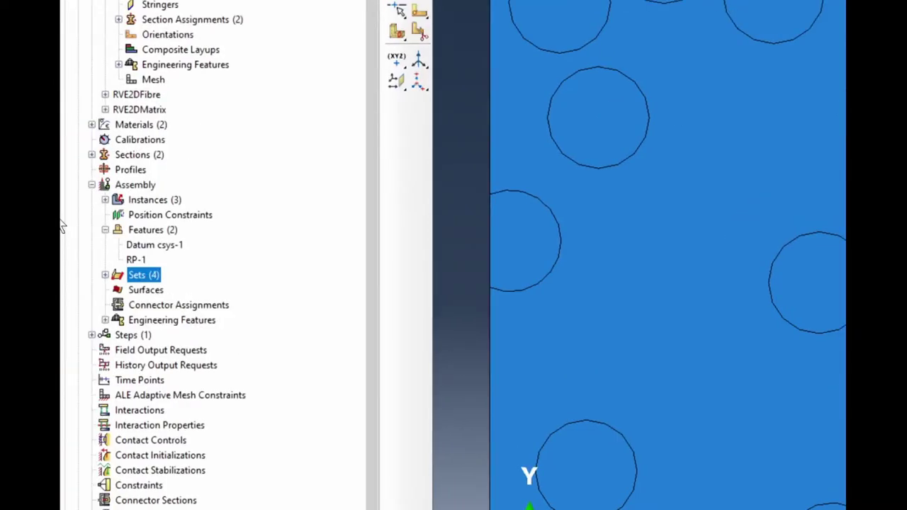
left_click(105, 275)
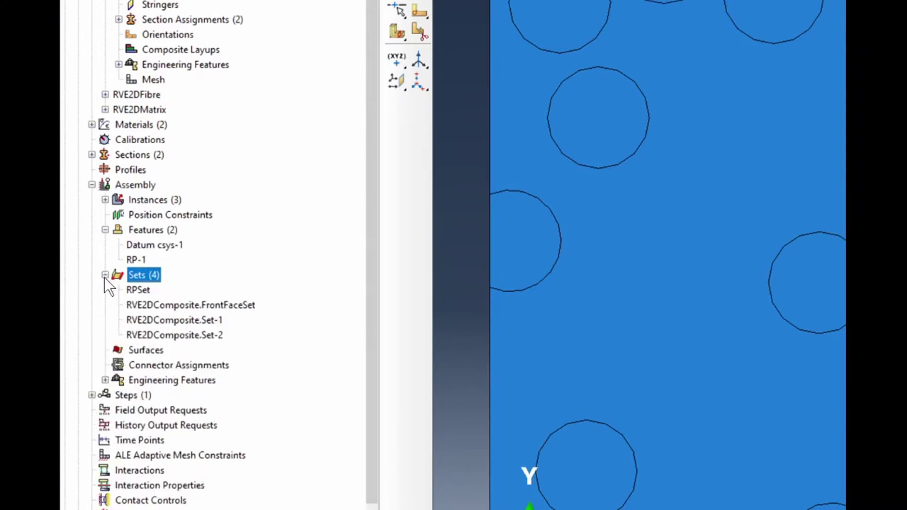
left_click(139, 290)
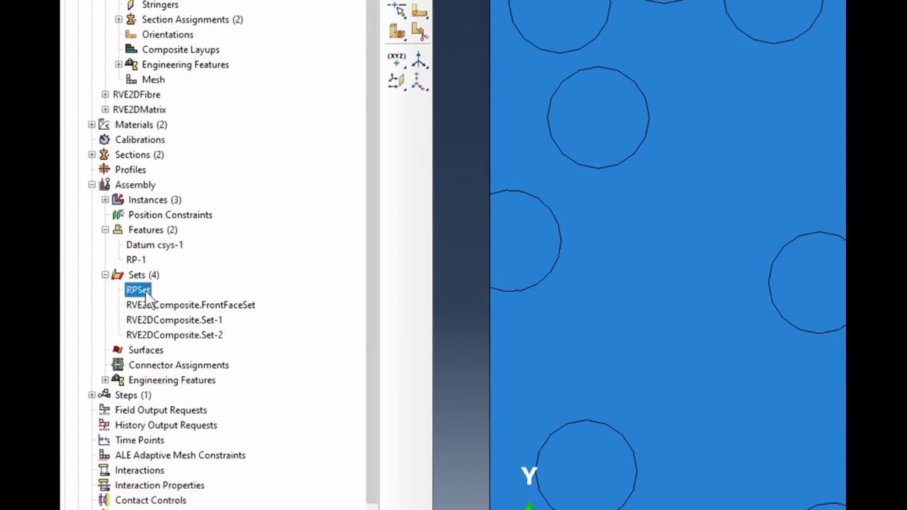
left_click(184, 305)
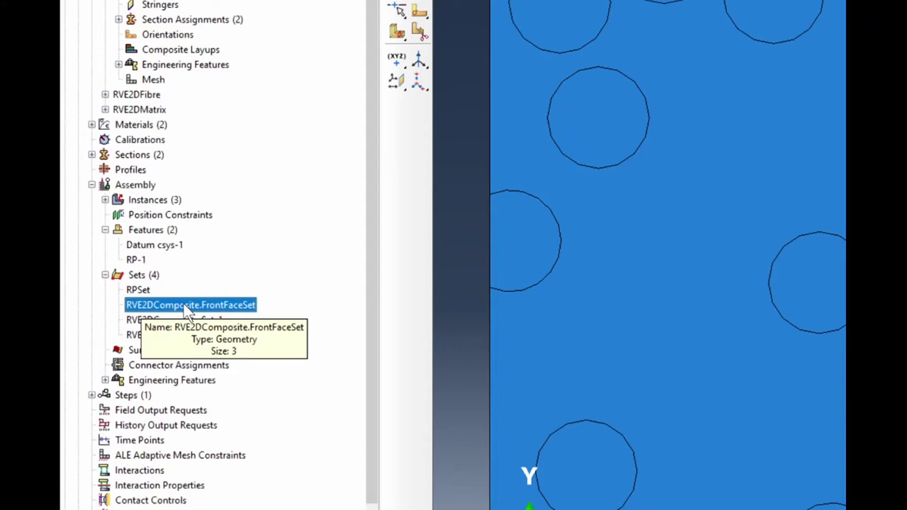
left_click(182, 319)
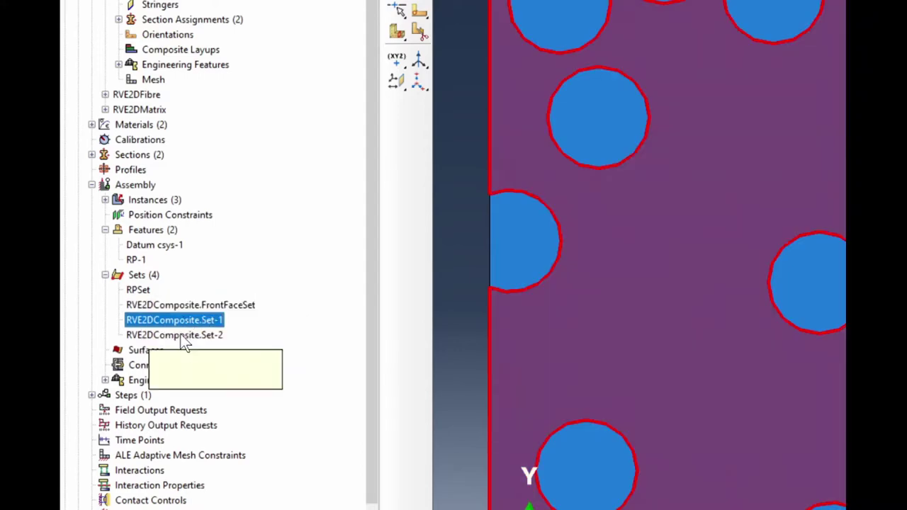
left_click(183, 335)
left_click(189, 320)
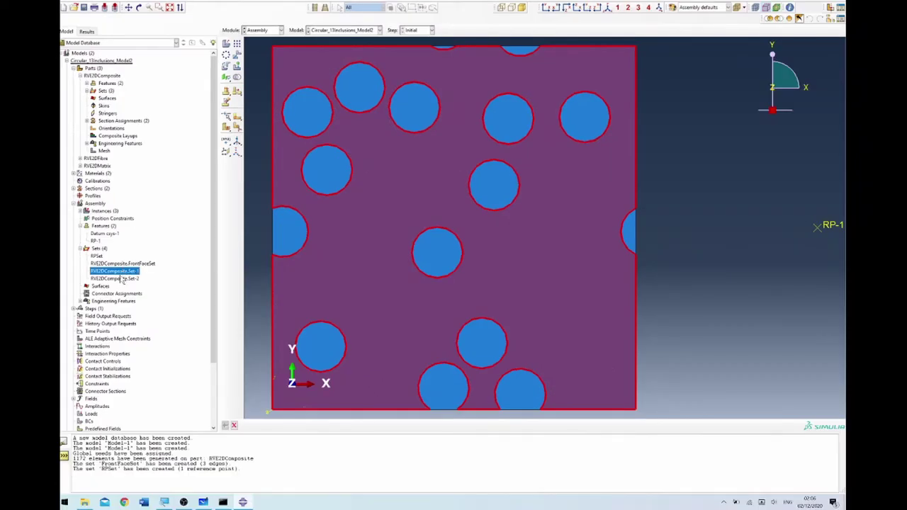
left_click(123, 279)
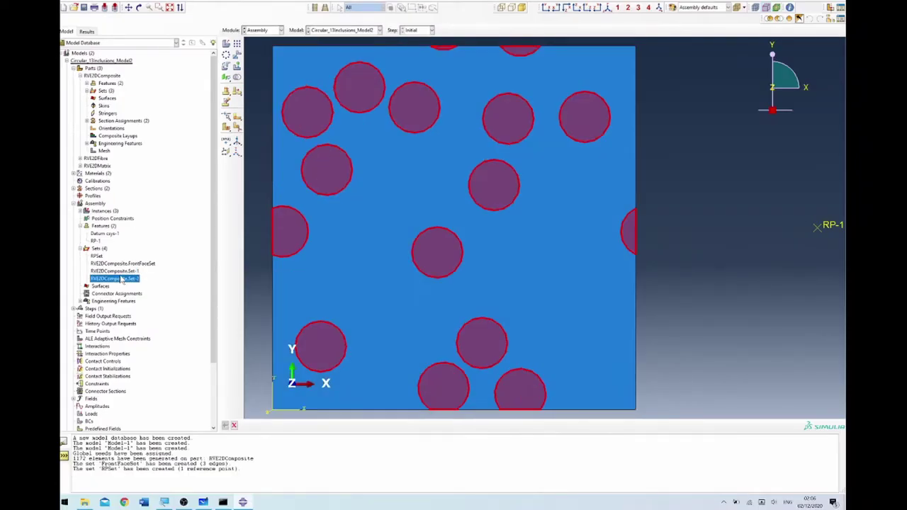
left_click(124, 263)
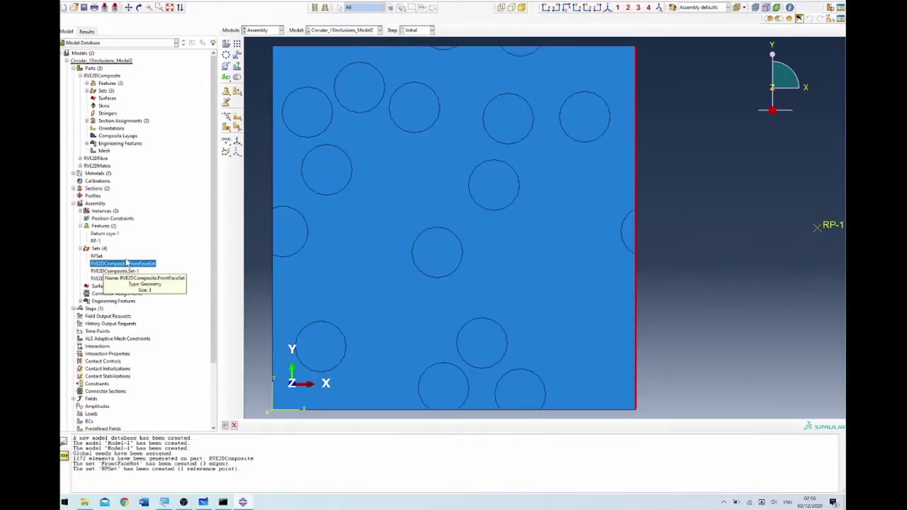
left_click(99, 257)
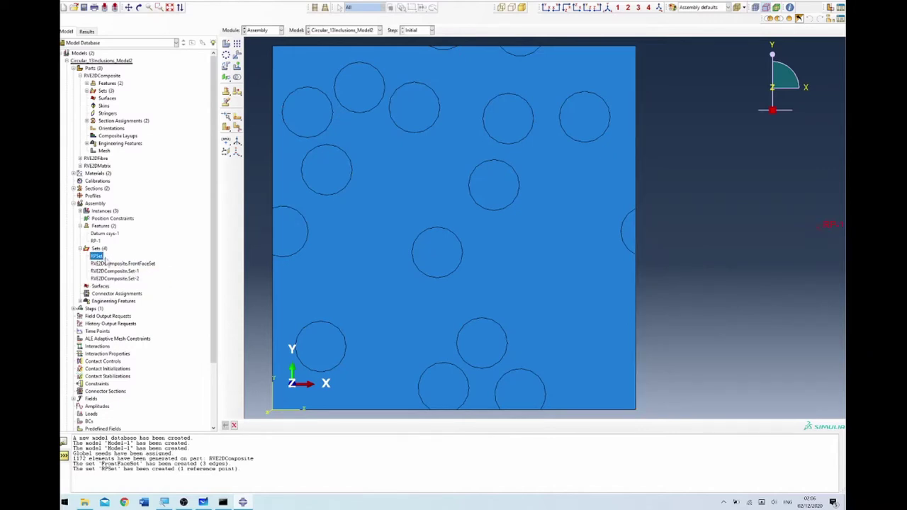
left_click(73, 204)
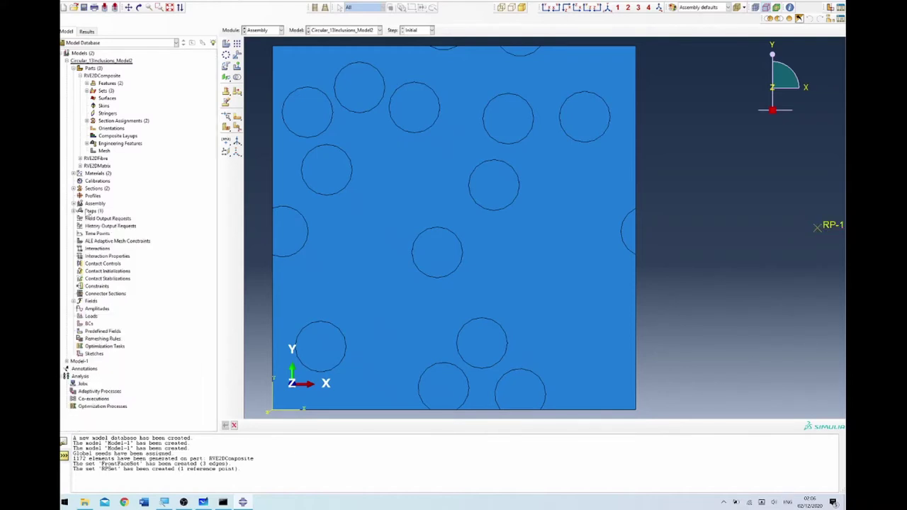
Create the Static, General step named loadingStep following Initial
left_click(84, 211)
double_click(86, 212)
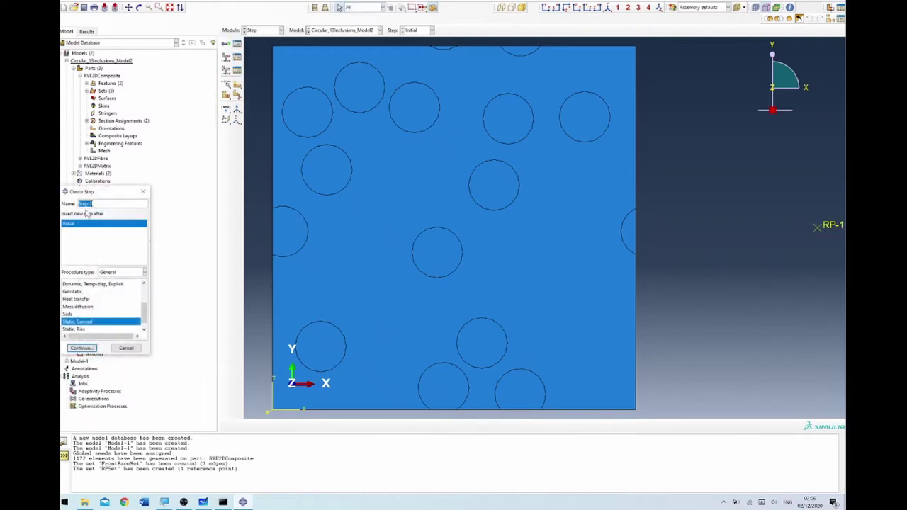
key("BackSpace")
left_click(81, 348)
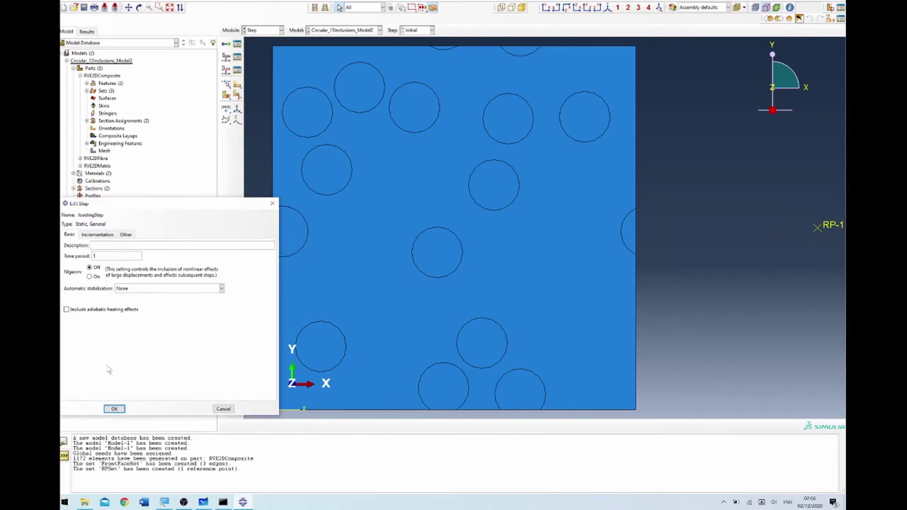
left_click(113, 408)
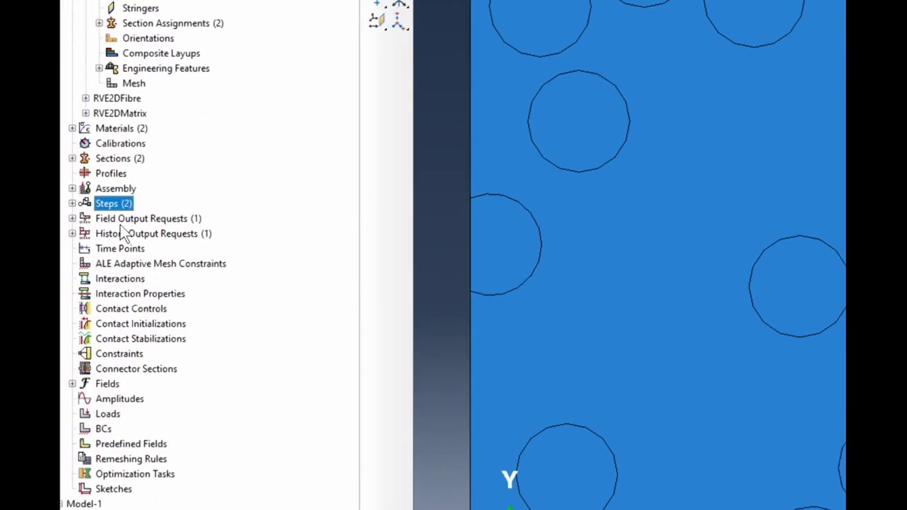
left_click(118, 234)
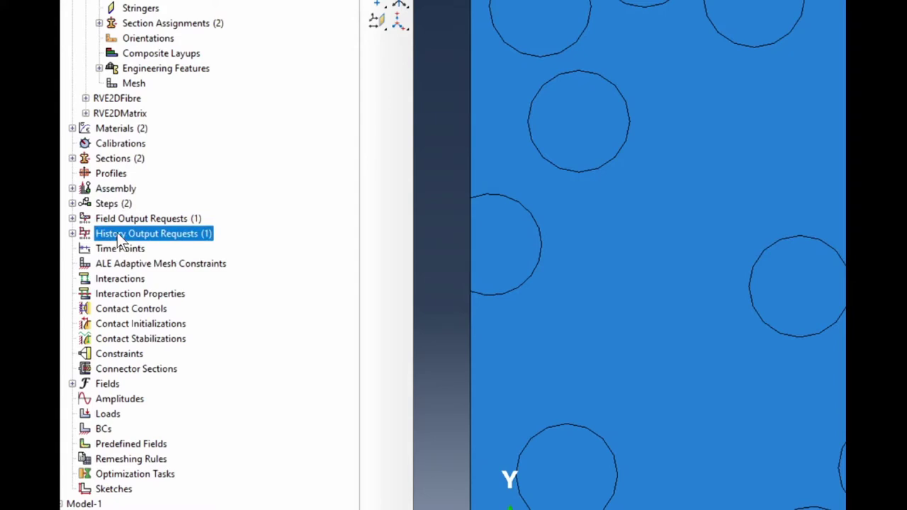
Create history output request RPHistOutput on loadingStep with domain set to RPSet
right_click(117, 237)
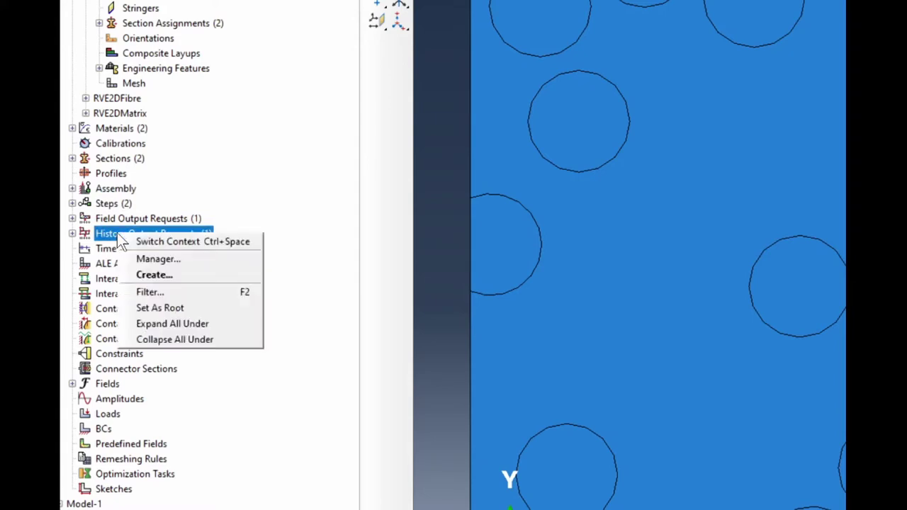
left_click(140, 276)
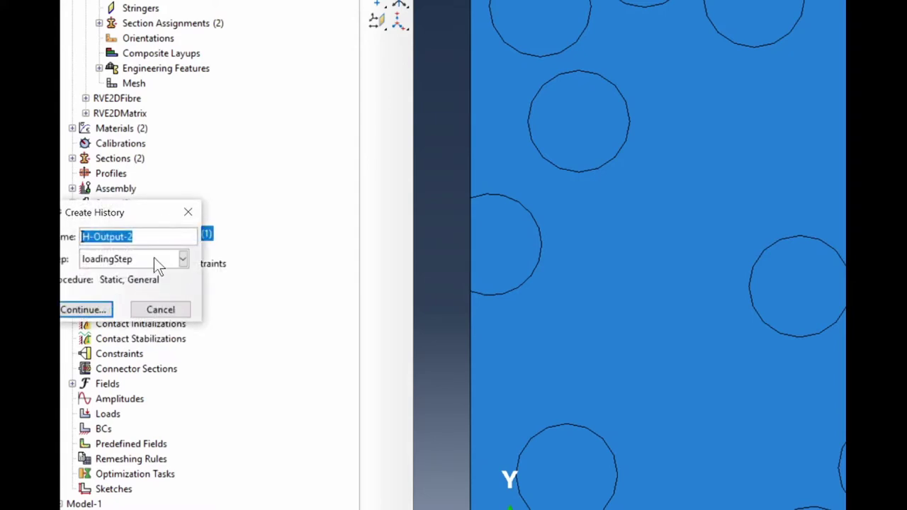
type("RPHistOutp")
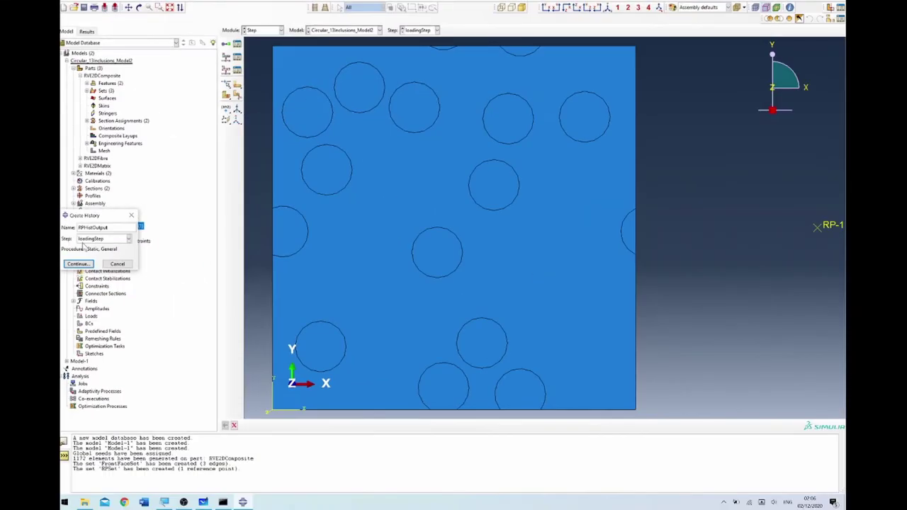
left_click(83, 263)
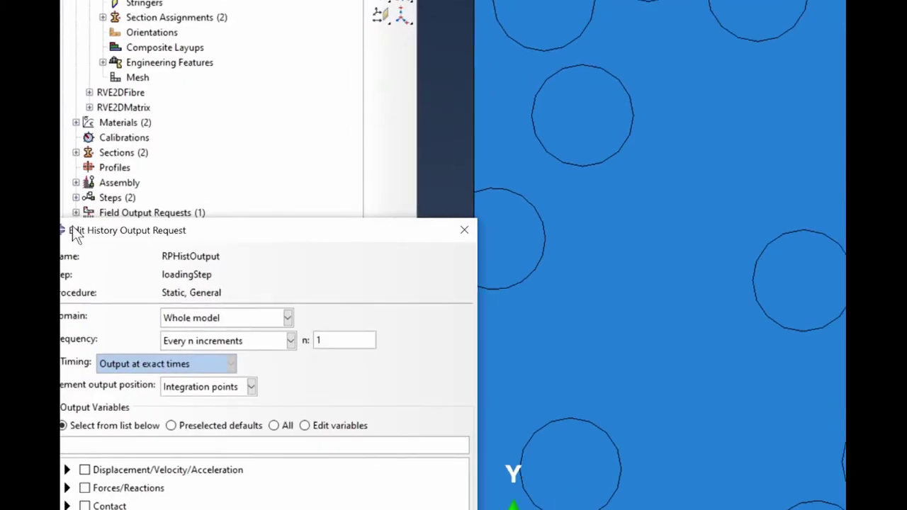
left_click(206, 315)
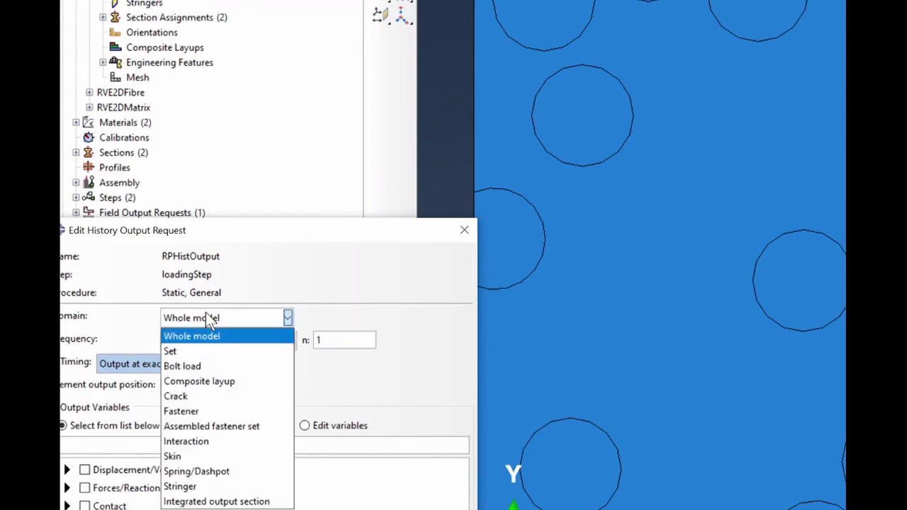
left_click(201, 354)
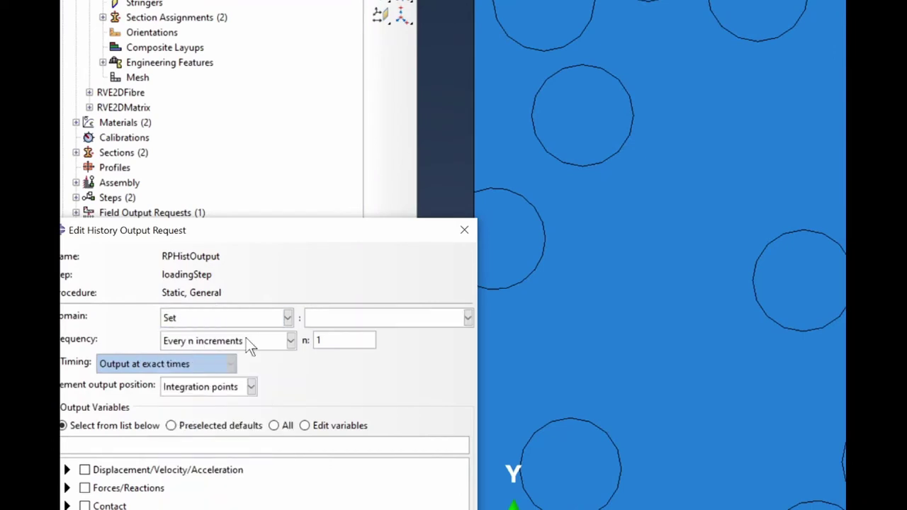
left_click(346, 316)
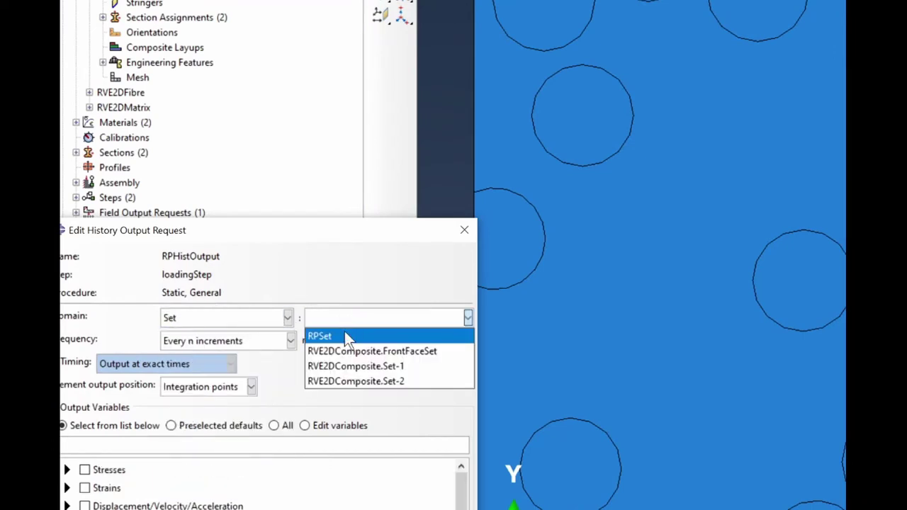
left_click(344, 333)
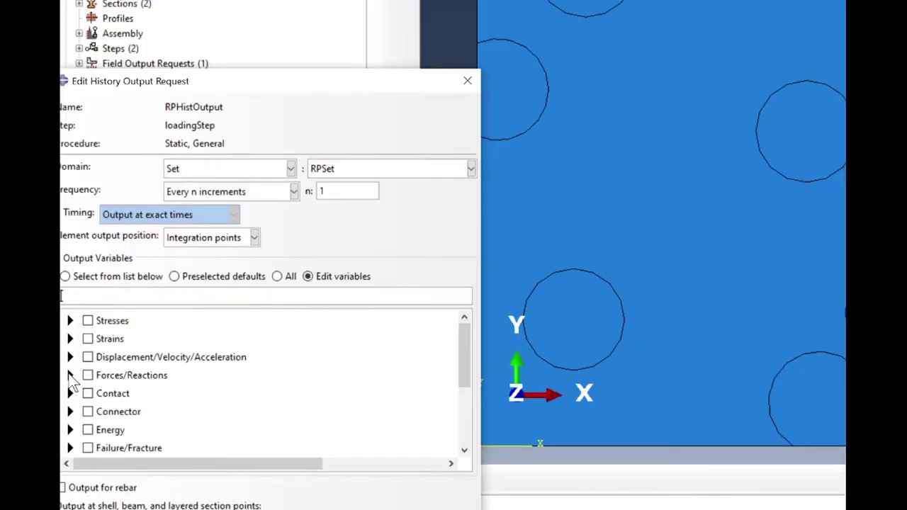
Select output variables RF1 and U1 and save the request
left_click(68, 374)
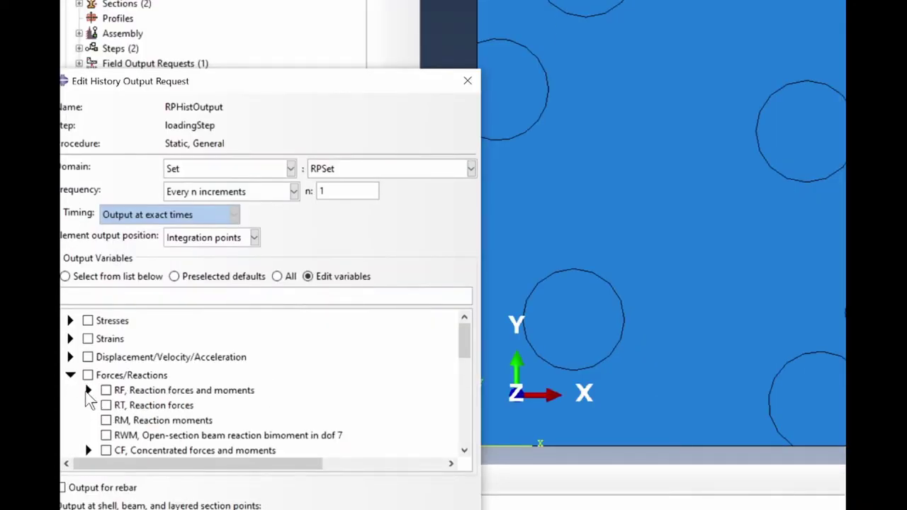
left_click(88, 390)
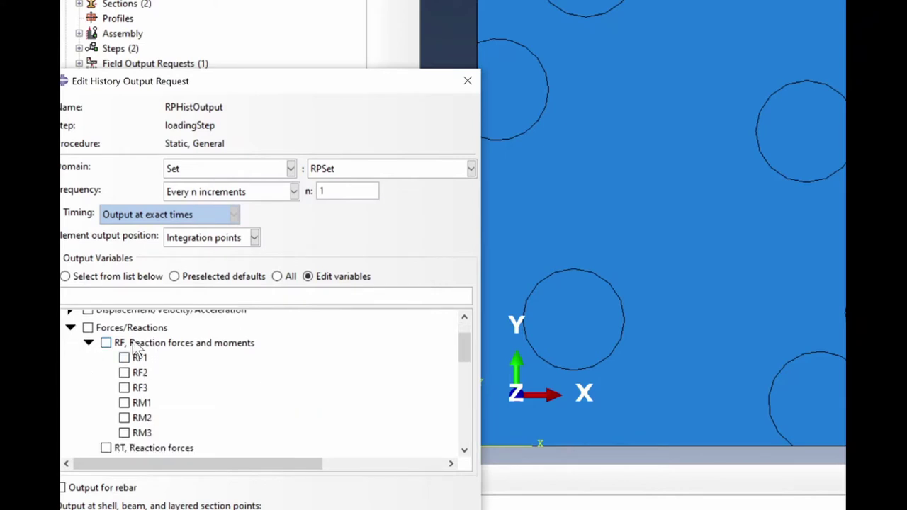
left_click(124, 358)
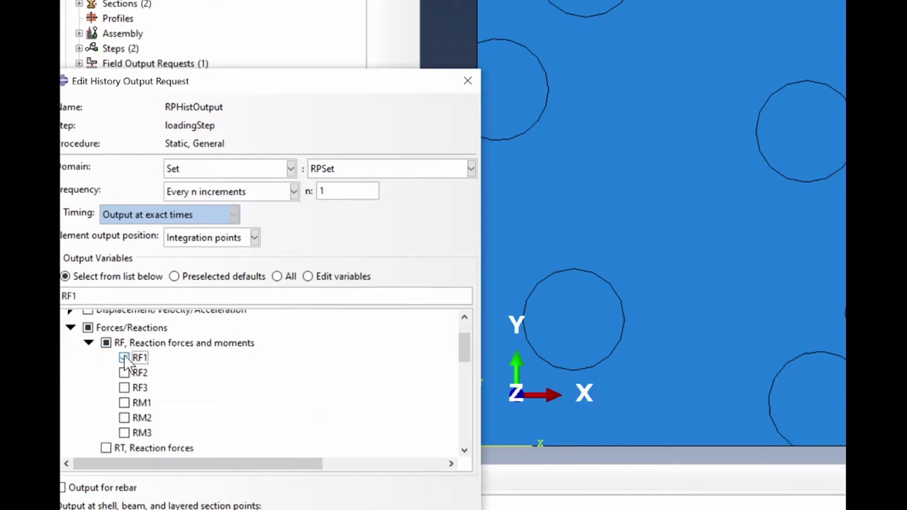
left_click(74, 328)
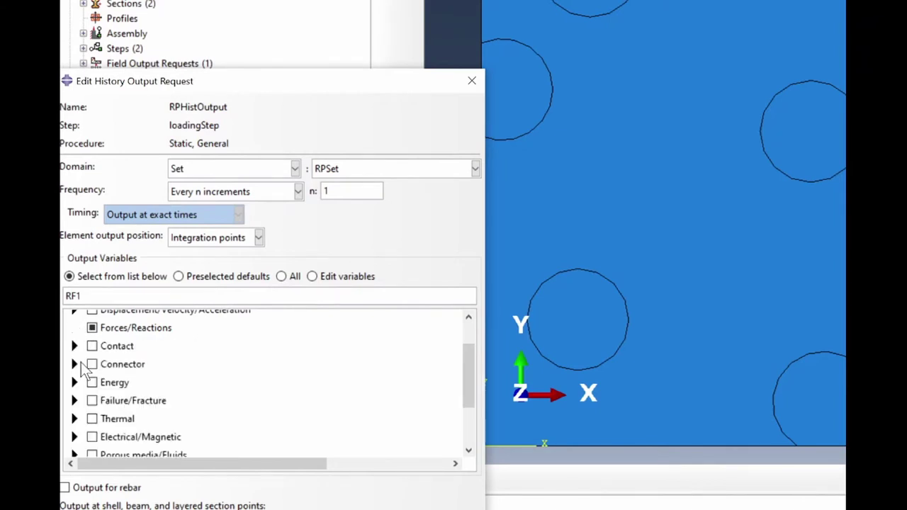
scroll(97, 416, "down", 5)
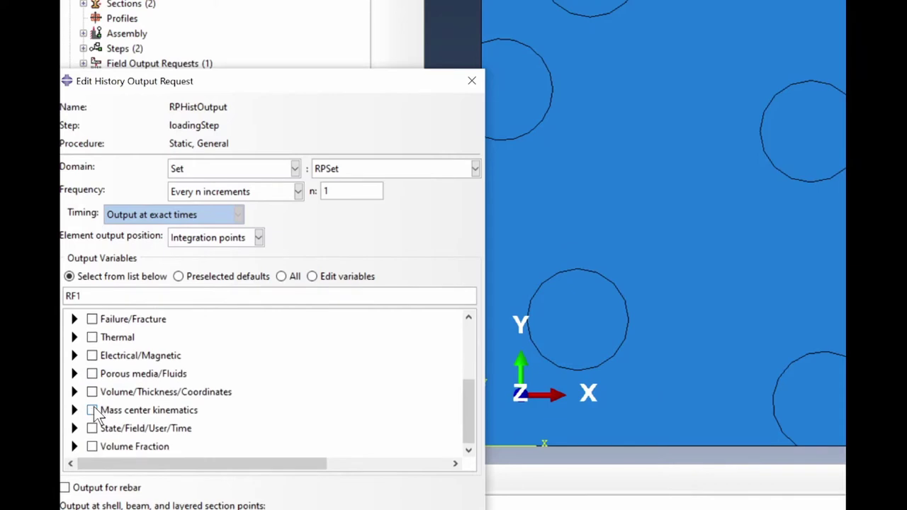
scroll(97, 416, "up", 6)
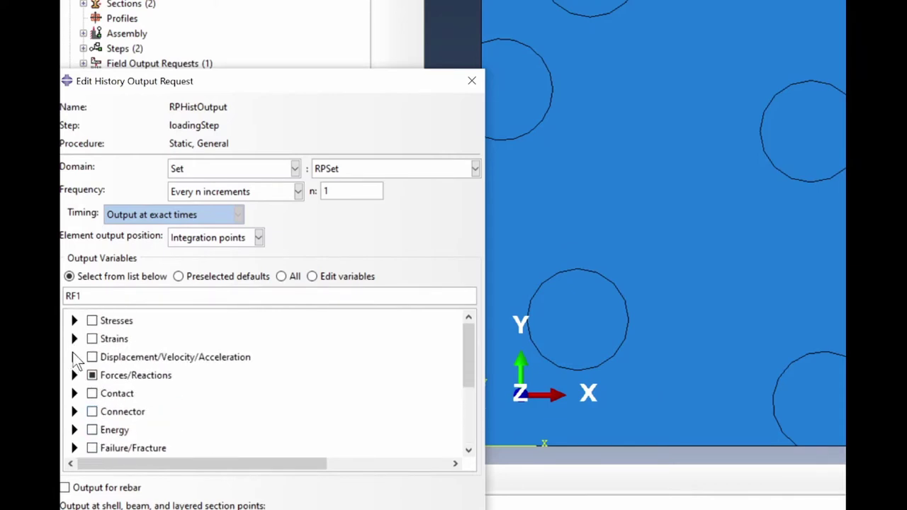
left_click(75, 357)
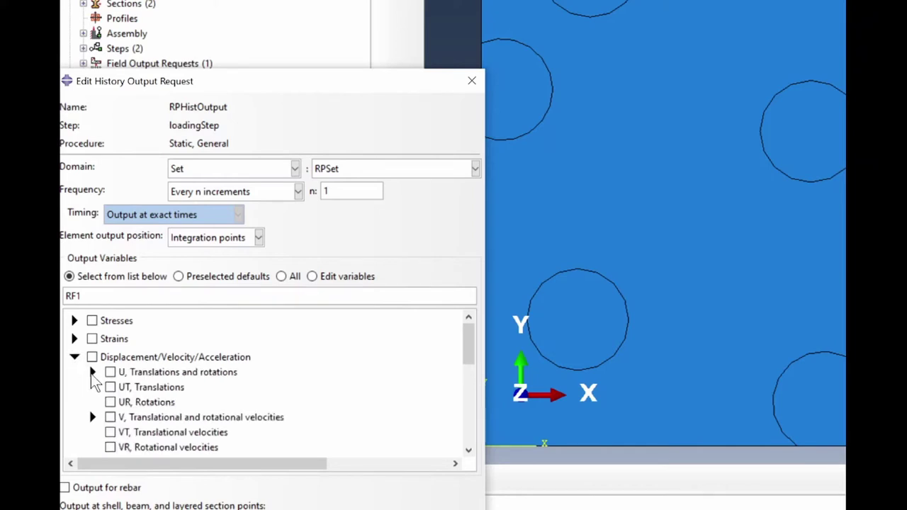
left_click(93, 371)
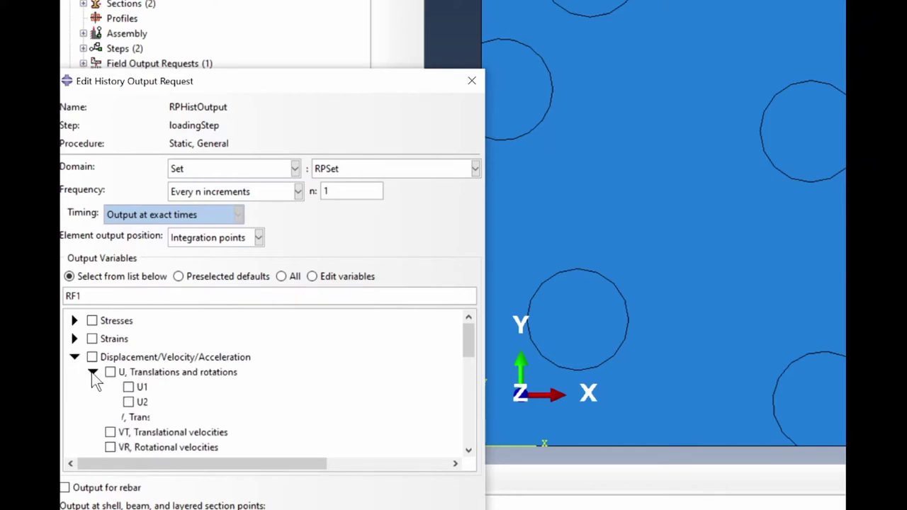
left_click(128, 386)
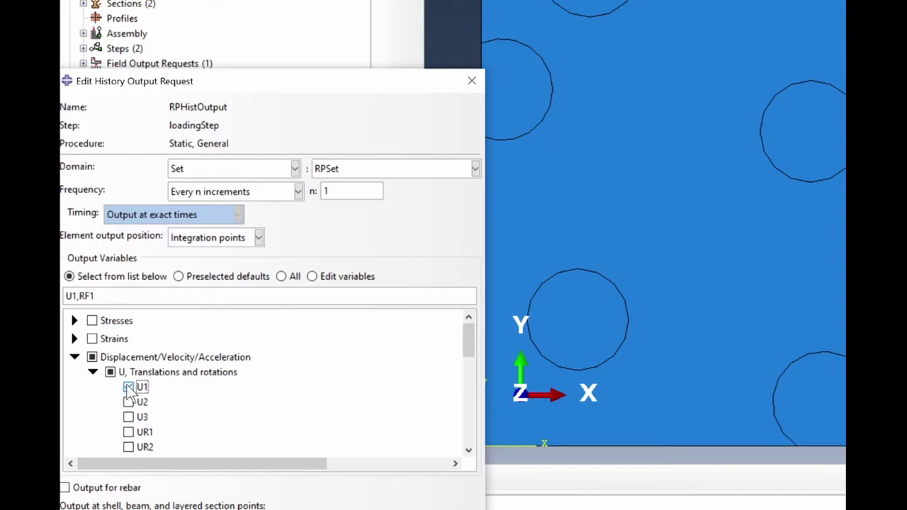
left_click(110, 294)
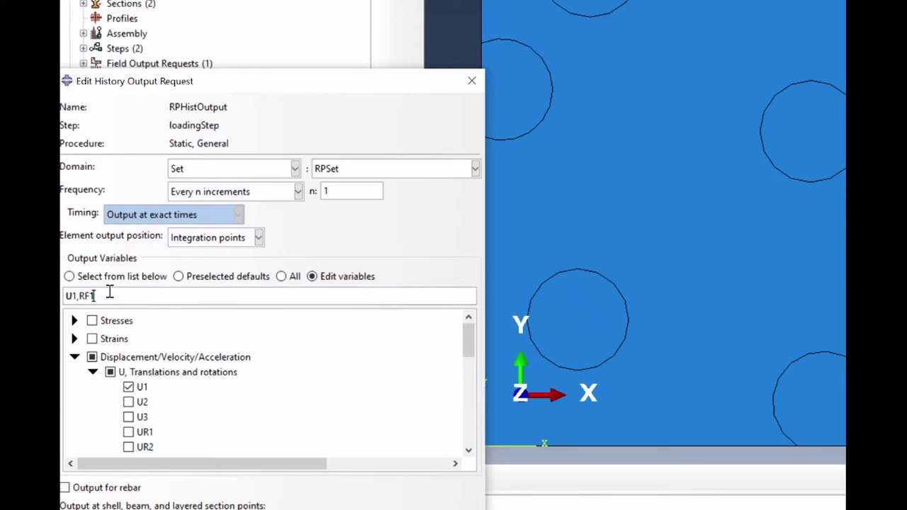
scroll(156, 357, "down", 2)
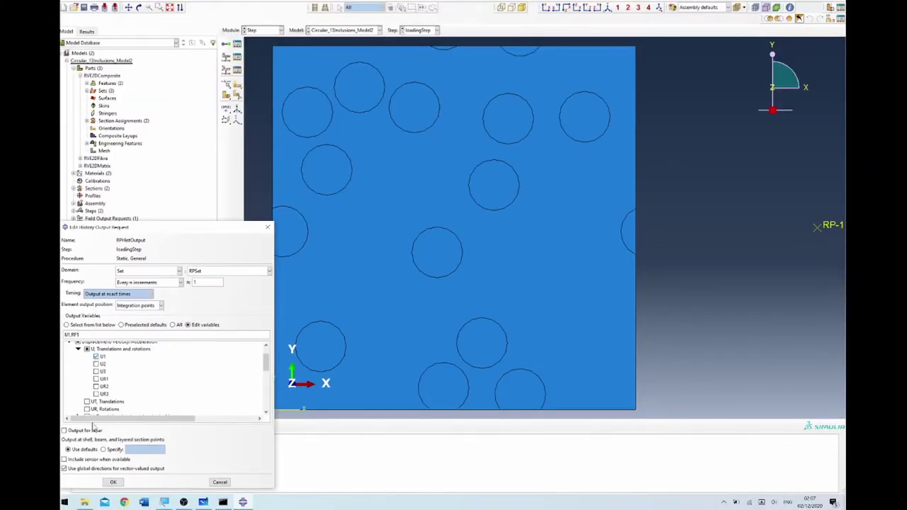
left_click(112, 482)
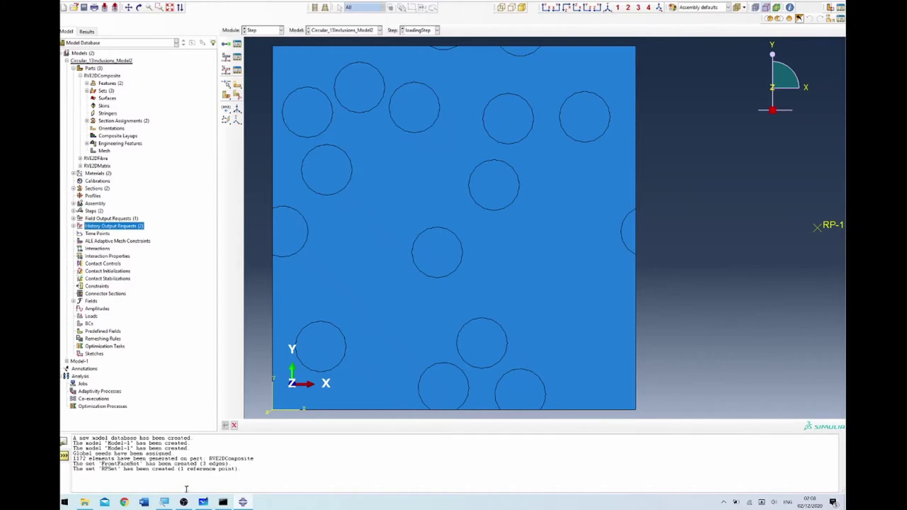
Draw a black square on the whiteboard representing the RVE
mouse_move(185, 503)
left_click(242, 502)
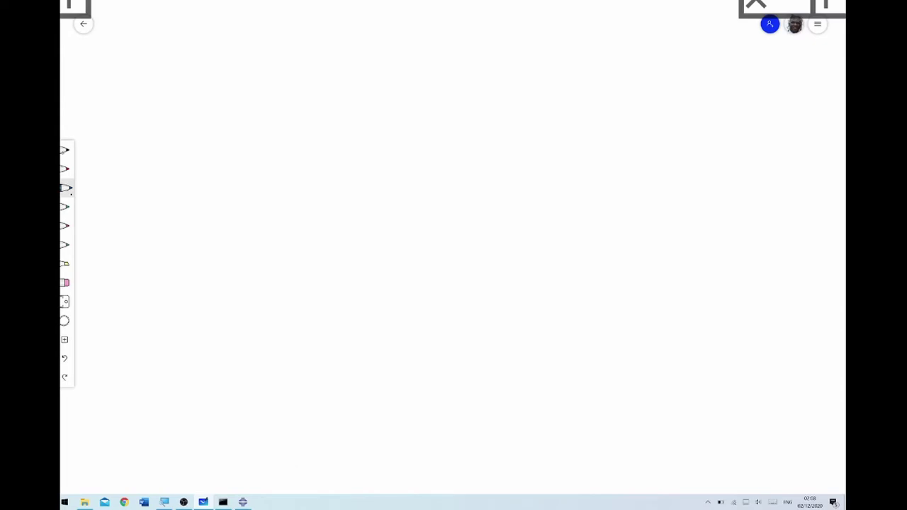
left_click(66, 149)
mouse_move(300, 143)
left_mouse_down()
mouse_move(361, 143)
mouse_move(412, 171)
mouse_move(416, 264)
mouse_move(283, 270)
mouse_move(313, 144)
mouse_move(282, 269)
left_mouse_up()
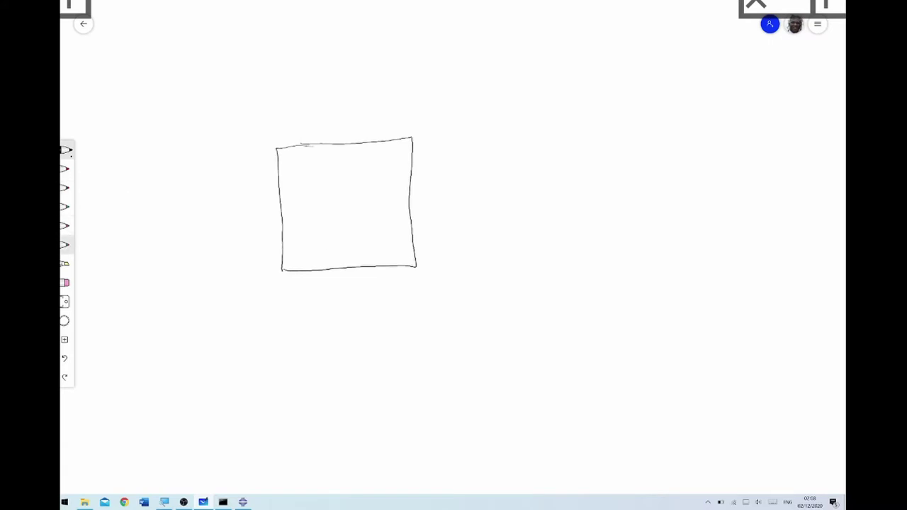
Circle the square's right edge in red and label it FrontSet with an arrow
left_click(65, 263)
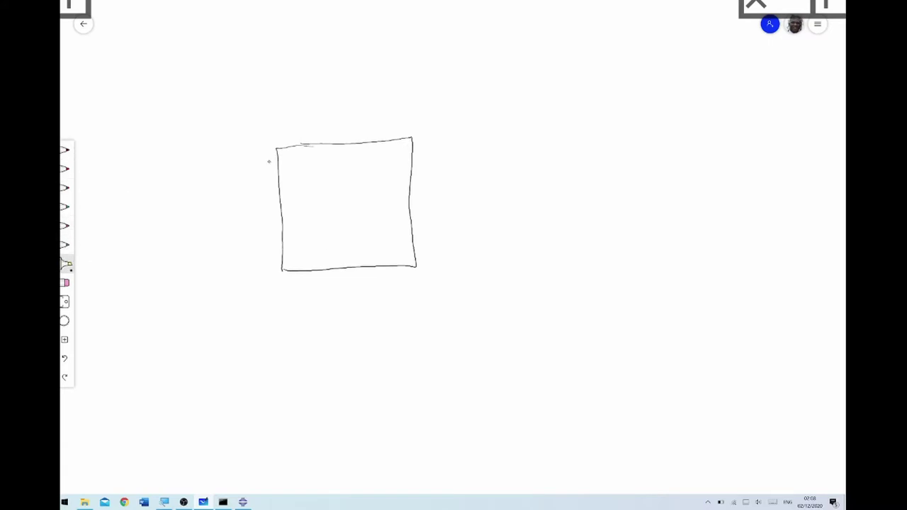
left_click(65, 168)
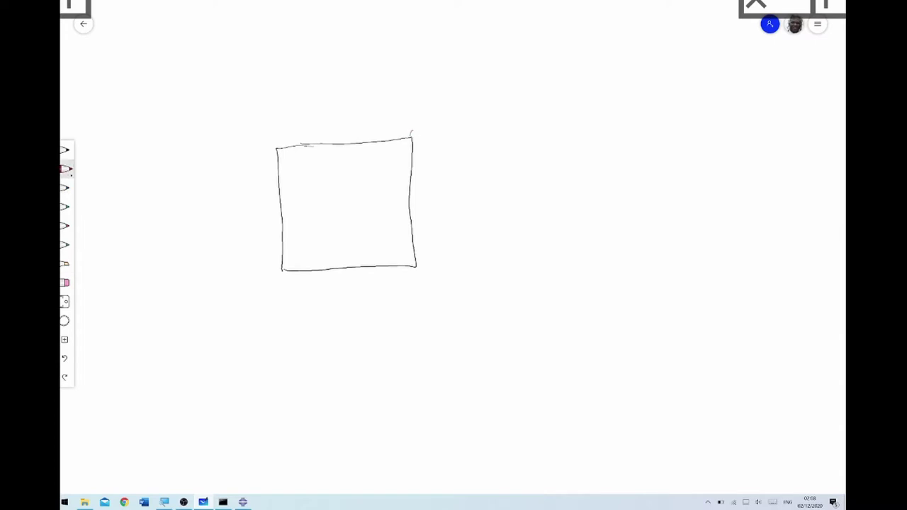
mouse_move(410, 132)
left_mouse_down()
mouse_move(404, 245)
mouse_move(417, 271)
mouse_move(429, 202)
mouse_move(413, 131)
left_mouse_up()
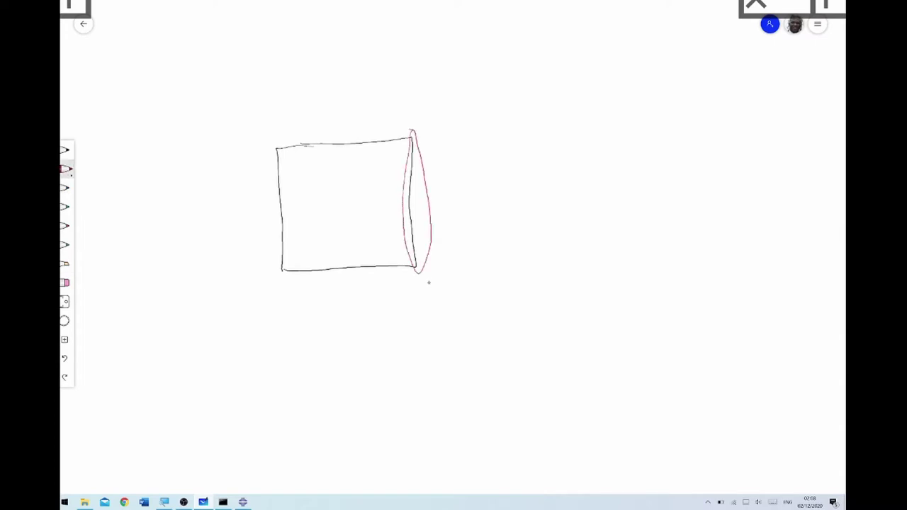
mouse_move(428, 286)
left_mouse_down()
mouse_move(420, 274)
mouse_move(434, 303)
left_mouse_up()
mouse_move(461, 296)
left_mouse_down()
mouse_move(459, 305)
mouse_move(480, 300)
left_mouse_up()
Add a green dot representing the reference point
scroll(461, 211, "up", 3, "ctrl")
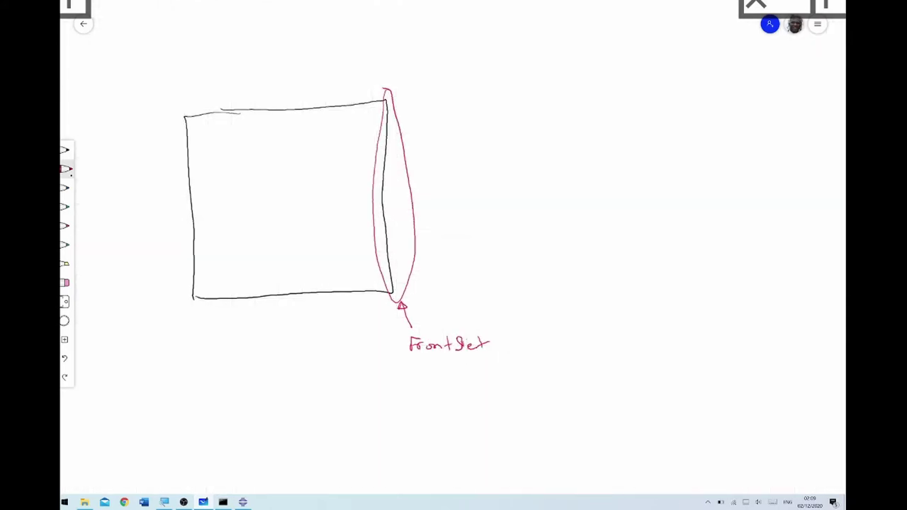
left_click(65, 207)
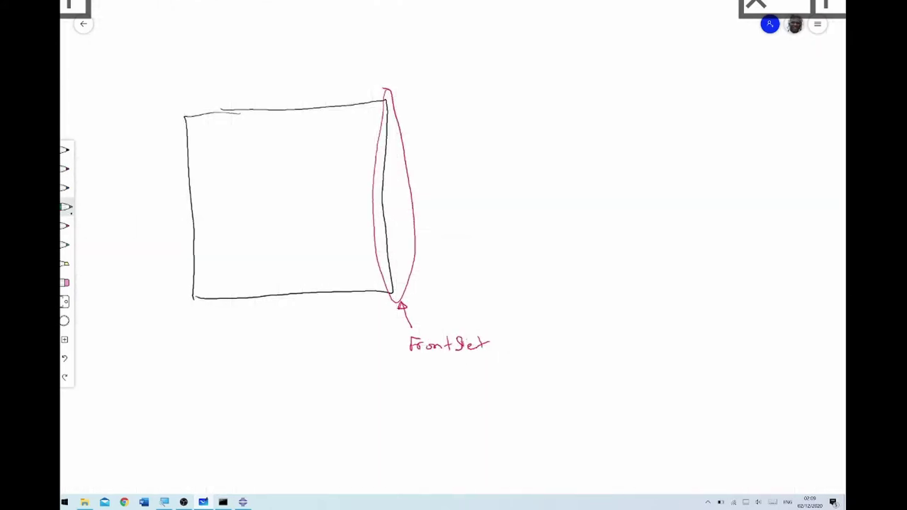
left_click_drag(556, 195, 634, 182)
Draw red dashed lines from the front-edge nodes converging on the reference point dot
left_click(65, 169)
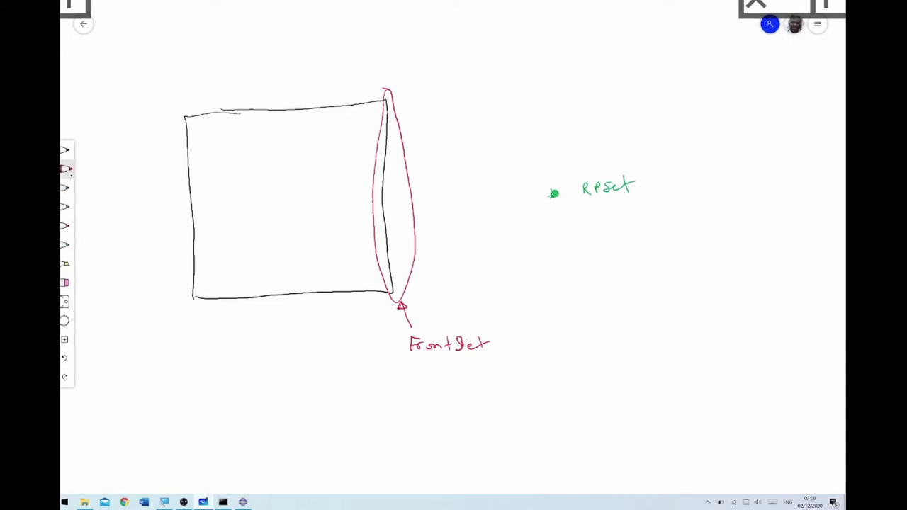
left_click_drag(447, 133, 456, 137)
left_click_drag(465, 141, 472, 146)
left_click_drag(484, 151, 514, 166)
left_click_drag(526, 177, 534, 182)
left_click_drag(534, 182, 544, 186)
left_click_drag(402, 193, 473, 194)
left_click_drag(498, 195, 519, 195)
left_click_drag(437, 228, 552, 199)
left_click_drag(491, 239, 502, 235)
left_click_drag(395, 273, 449, 252)
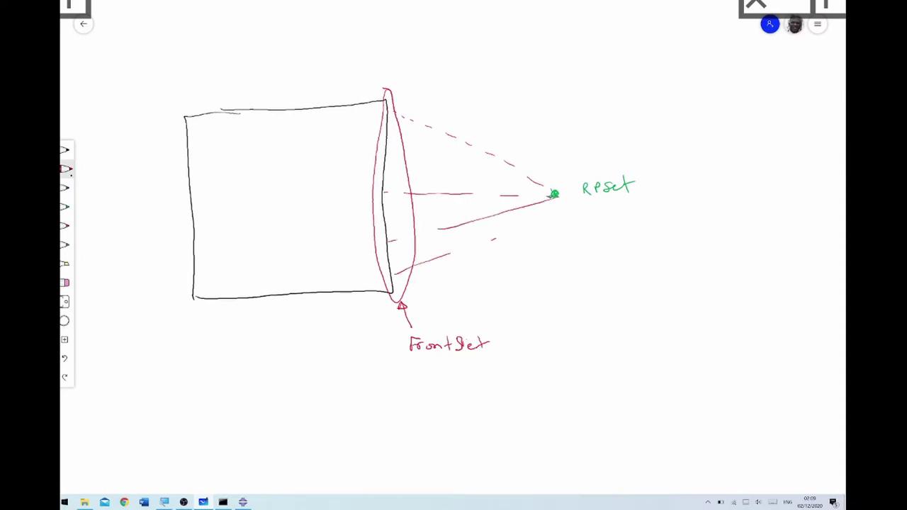
left_click_drag(532, 211, 553, 199)
left_click_drag(399, 292, 510, 236)
left_click_drag(398, 287, 392, 277)
left_click_drag(388, 240, 387, 248)
left_click_drag(385, 189, 383, 200)
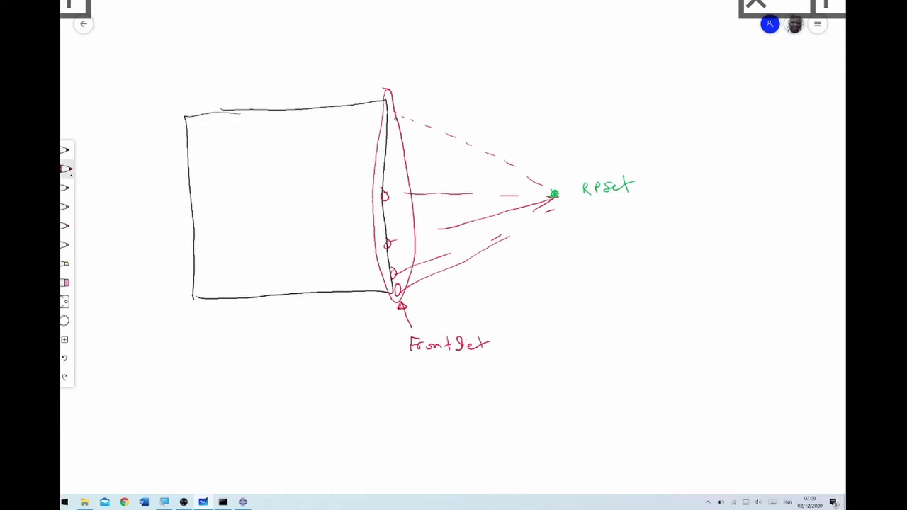
left_click_drag(386, 104, 396, 112)
Circle the FrontSet nodes in blue and draw rightward arrows labelled Δu on them
left_click(65, 188)
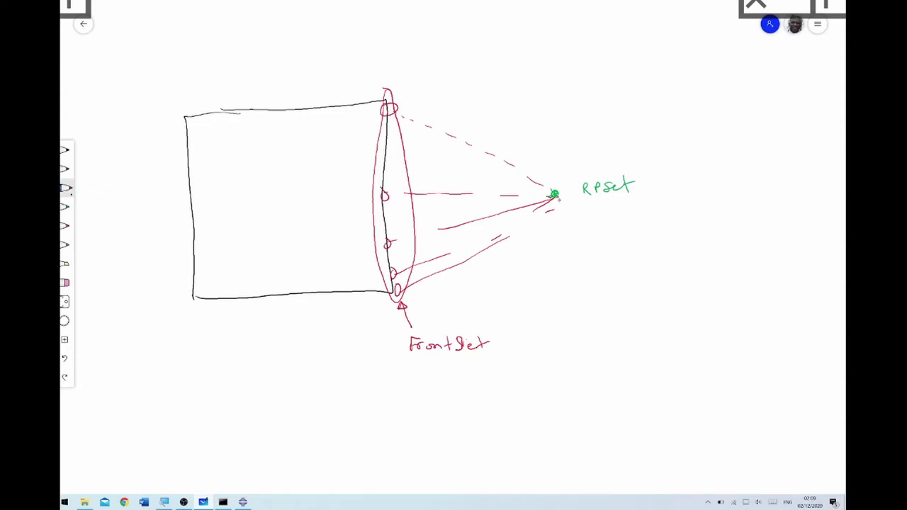
mouse_move(556, 192)
left_mouse_down()
mouse_move(574, 191)
mouse_move(579, 171)
left_mouse_up()
left_click_drag(387, 130, 386, 136)
left_click_drag(386, 151, 383, 180)
left_click_drag(383, 216, 391, 287)
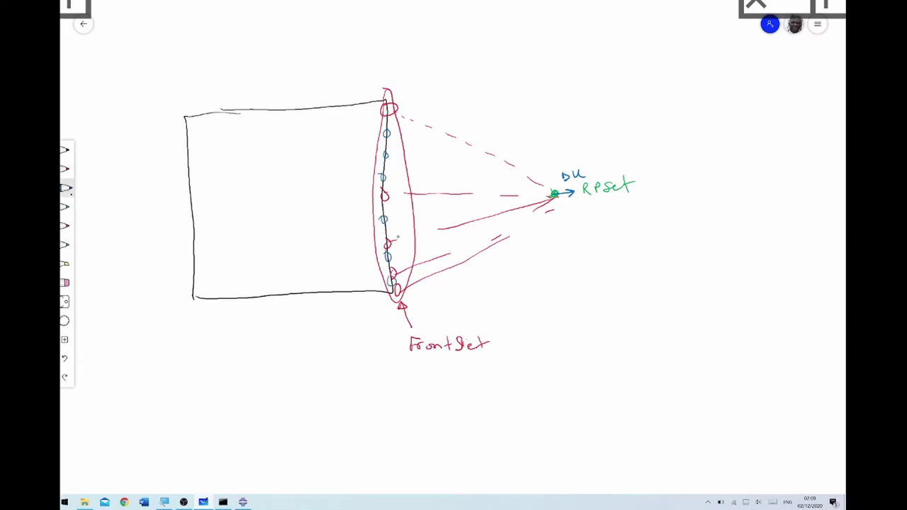
left_click_drag(387, 135, 408, 134)
left_click_drag(404, 131, 408, 174)
left_click_drag(403, 172, 404, 180)
left_click_drag(387, 219, 407, 218)
left_click_drag(403, 214, 403, 221)
mouse_move(389, 253)
left_mouse_down()
mouse_move(411, 249)
mouse_move(412, 278)
left_mouse_up()
left_click_drag(409, 275, 409, 281)
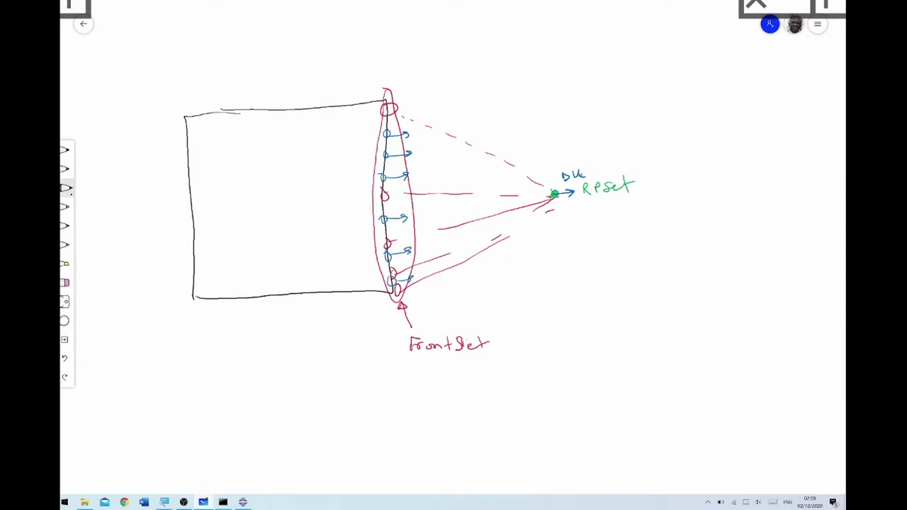
mouse_move(418, 150)
left_mouse_down()
mouse_move(413, 160)
mouse_move(438, 163)
left_mouse_up()
mouse_move(422, 212)
left_mouse_down()
mouse_move(421, 221)
mouse_move(441, 224)
left_mouse_up()
Write 'Kinematic Coupling' and '* Equation' beside the sketch
mouse_move(524, 262)
left_mouse_down()
mouse_move(522, 275)
mouse_move(532, 274)
left_mouse_up()
left_click_drag(536, 267, 553, 273)
left_click_drag(559, 267, 593, 265)
mouse_move(622, 253)
left_mouse_down()
mouse_move(618, 264)
mouse_move(649, 248)
mouse_move(678, 263)
mouse_move(670, 267)
left_mouse_up()
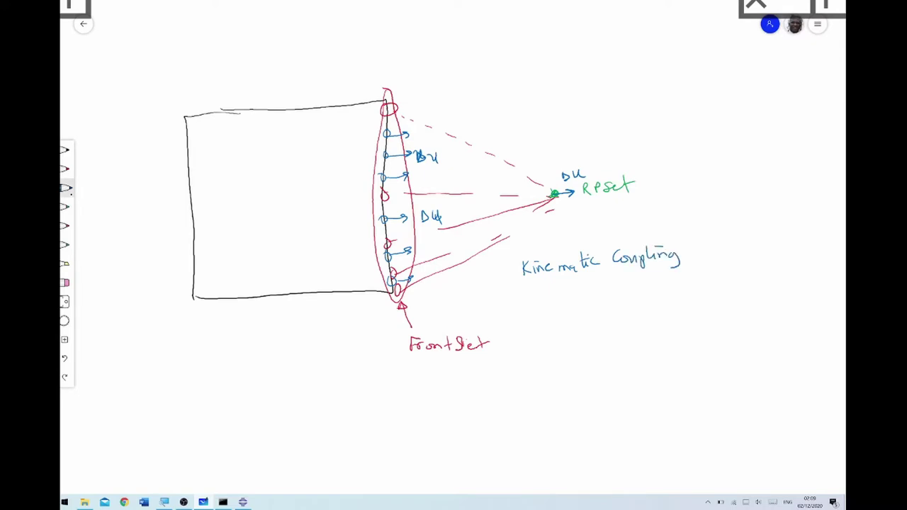
left_click_drag(540, 288, 545, 298)
mouse_move(538, 291)
left_mouse_down()
mouse_move(572, 286)
mouse_move(569, 293)
mouse_move(604, 295)
left_mouse_up()
mouse_move(609, 279)
left_mouse_down()
mouse_move(613, 294)
mouse_move(624, 290)
left_mouse_up()
left_click_drag(626, 292, 634, 291)
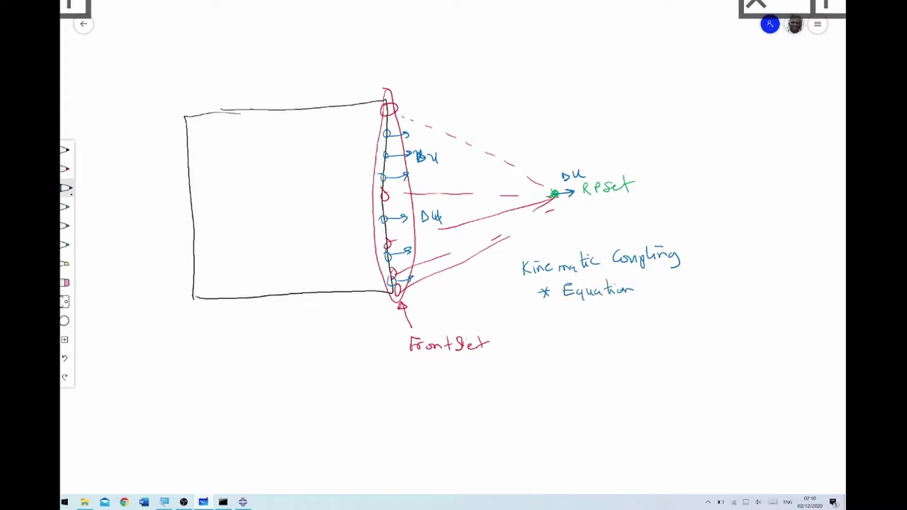
Write the heading 'Canonical Equation:' in black below the sketch
scroll(453, 248, "down", 3)
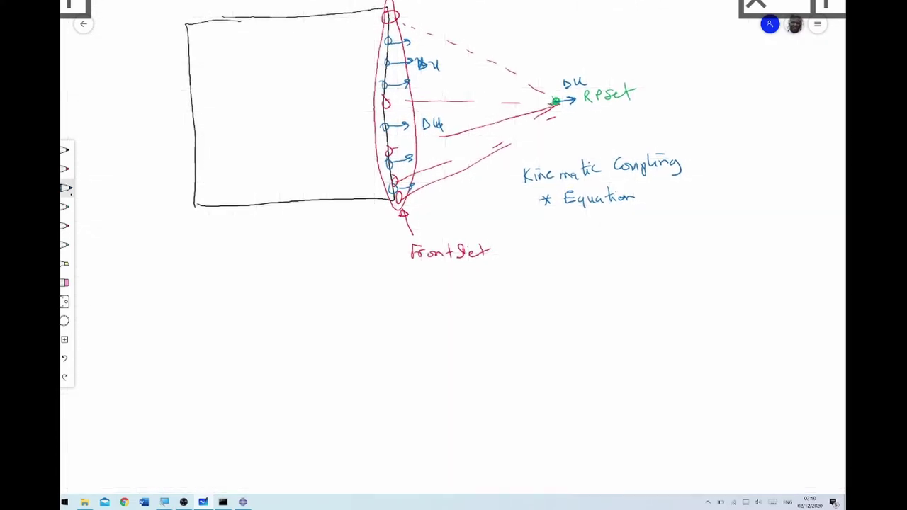
left_click(64, 150)
left_click_drag(241, 301, 249, 317)
left_click_drag(250, 311, 268, 309)
left_click_drag(273, 316, 289, 315)
mouse_move(303, 307)
left_mouse_down()
mouse_move(297, 315)
mouse_move(312, 313)
left_mouse_up()
mouse_move(316, 295)
left_mouse_down()
mouse_move(319, 311)
mouse_move(351, 313)
left_mouse_up()
mouse_move(357, 300)
left_mouse_down()
mouse_move(375, 304)
mouse_move(382, 293)
left_mouse_up()
left_click_drag(392, 298, 405, 294)
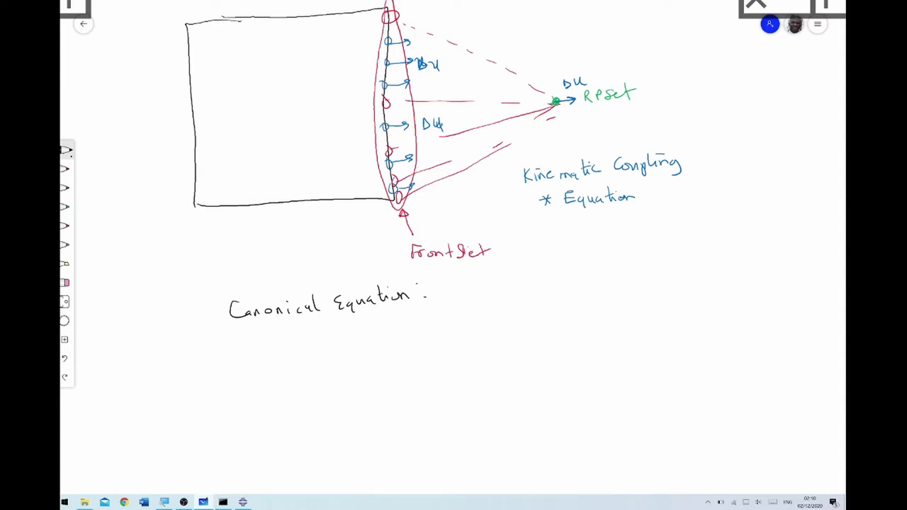
Write U_x^Frontset − U_x^RPset = 0 and underline the heading in red
mouse_move(321, 358)
left_mouse_down()
mouse_move(337, 376)
mouse_move(342, 356)
mouse_move(372, 350)
left_mouse_up()
mouse_move(375, 337)
left_mouse_down()
mouse_move(377, 349)
mouse_move(384, 342)
left_mouse_up()
left_click_drag(342, 376, 349, 381)
left_click_drag(350, 376, 342, 383)
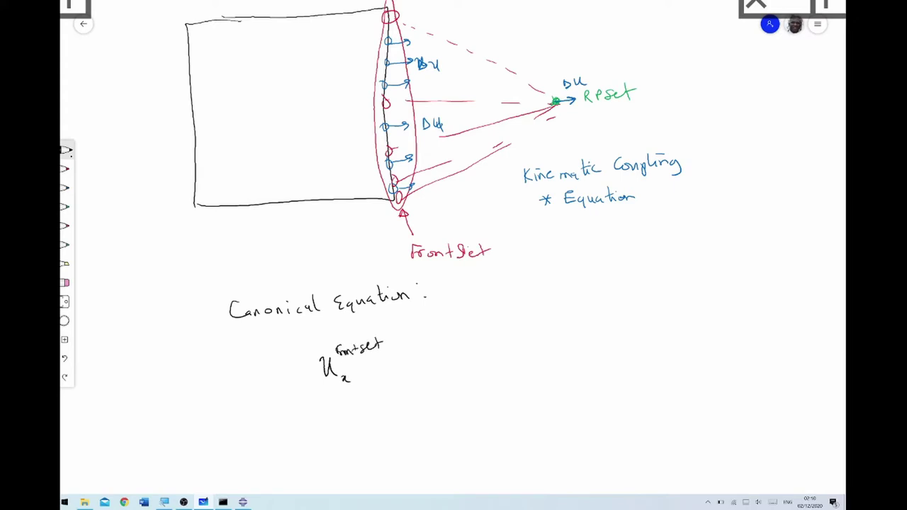
mouse_move(398, 361)
left_mouse_down()
mouse_move(444, 358)
mouse_move(453, 348)
mouse_move(457, 361)
mouse_move(459, 347)
mouse_move(491, 330)
left_mouse_up()
left_click_drag(464, 362, 471, 369)
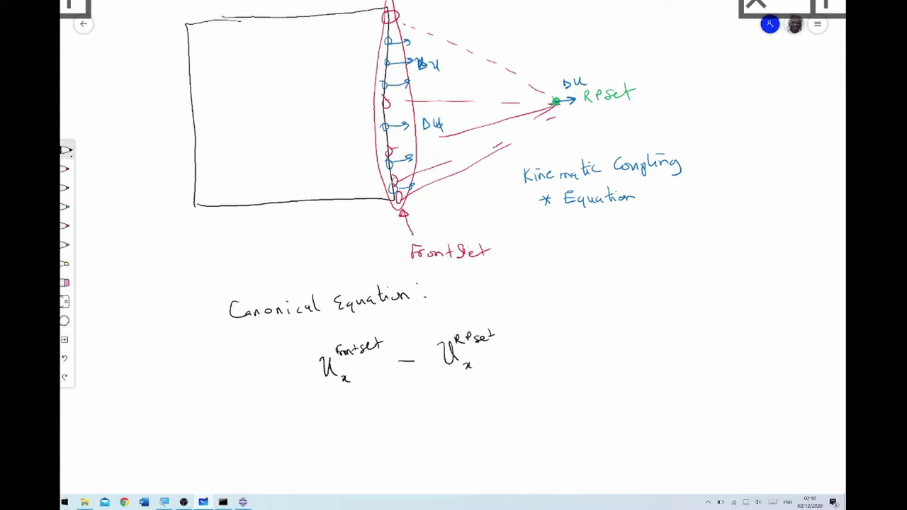
left_click_drag(518, 347, 532, 350)
mouse_move(558, 339)
left_mouse_down()
mouse_move(554, 349)
mouse_move(559, 337)
left_mouse_up()
left_click(65, 168)
mouse_move(241, 328)
left_mouse_down()
mouse_move(510, 291)
mouse_move(547, 329)
left_mouse_up()
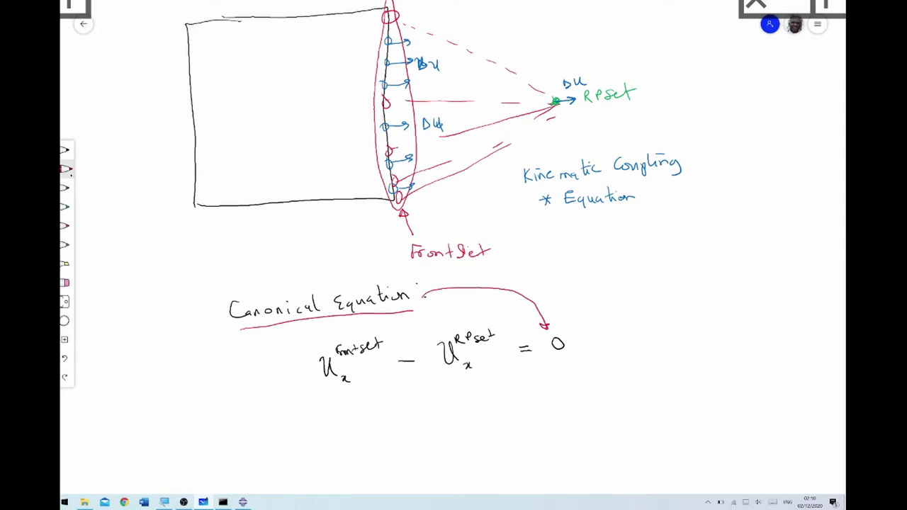
In green, write coefficient 1 before the Frontset and RPset terms and mark DOF 1 under each
scroll(453, 255, "down", 2)
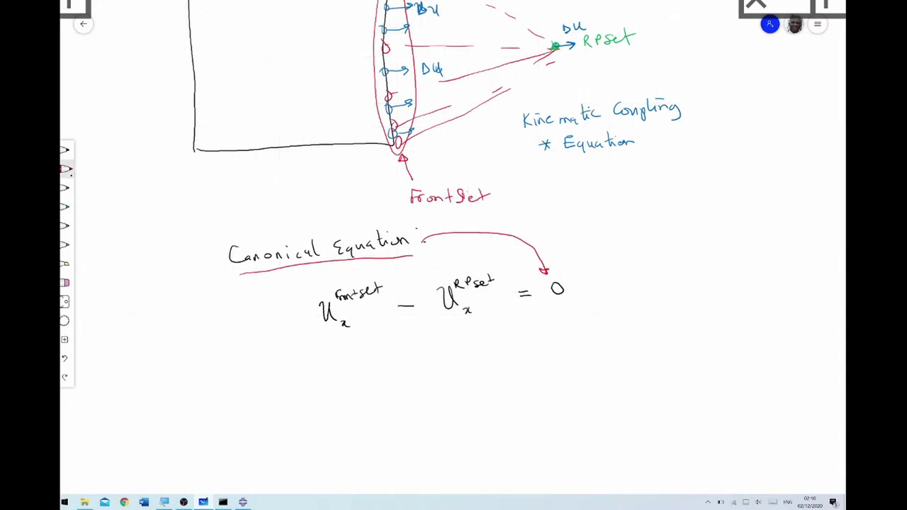
left_click(65, 150)
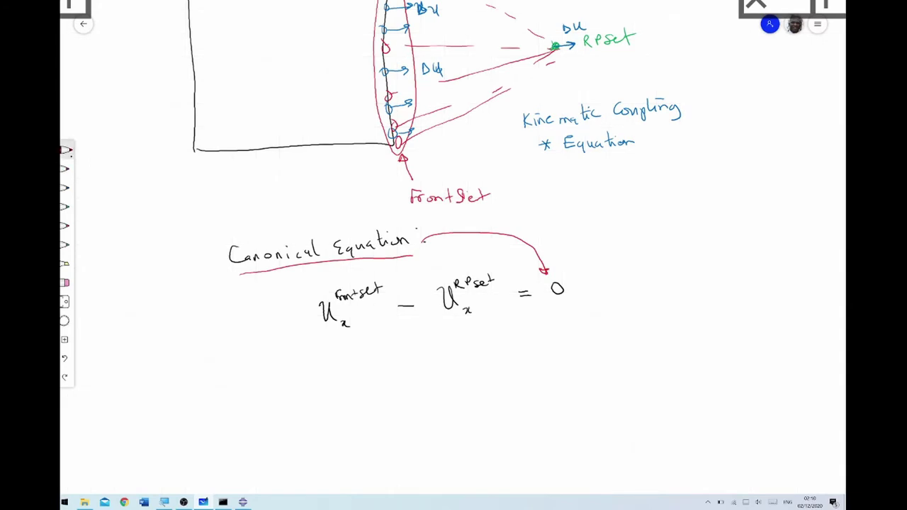
left_click(66, 207)
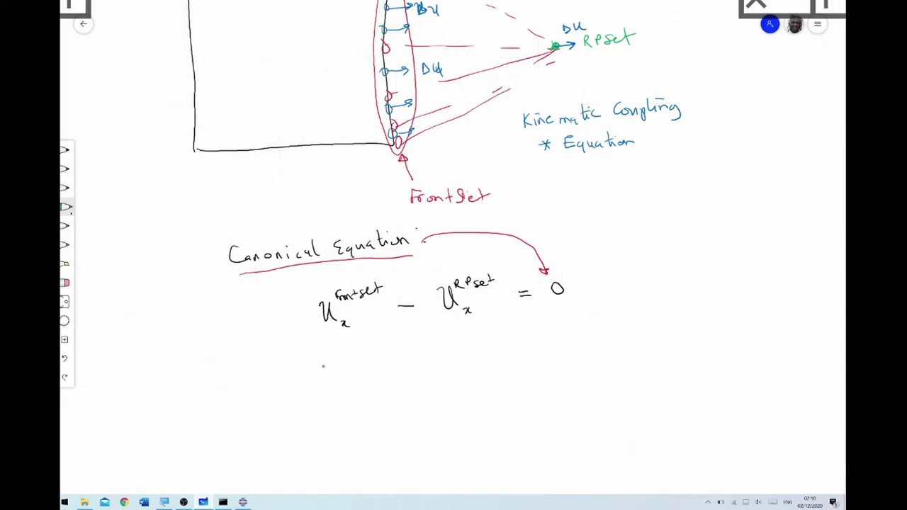
left_click_drag(321, 369, 323, 377)
left_click(64, 283)
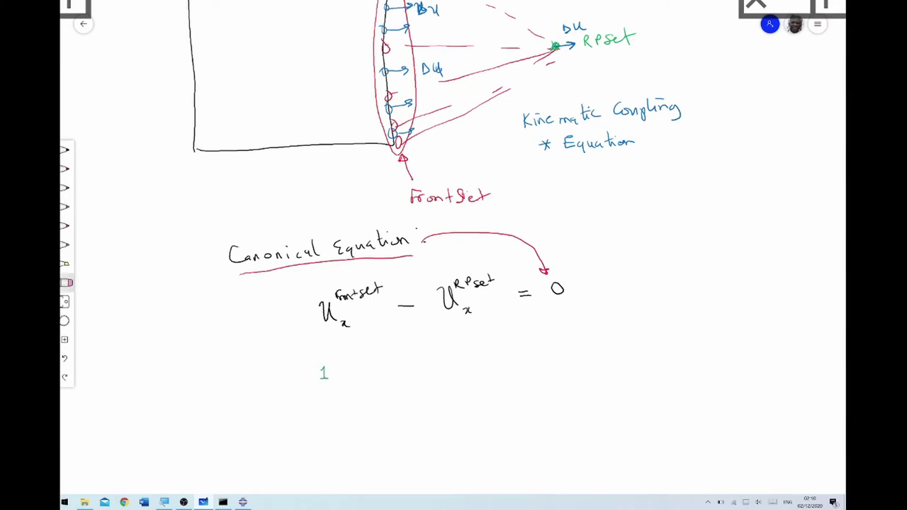
left_click_drag(323, 366, 324, 377)
left_click(65, 206)
left_click_drag(308, 310, 320, 321)
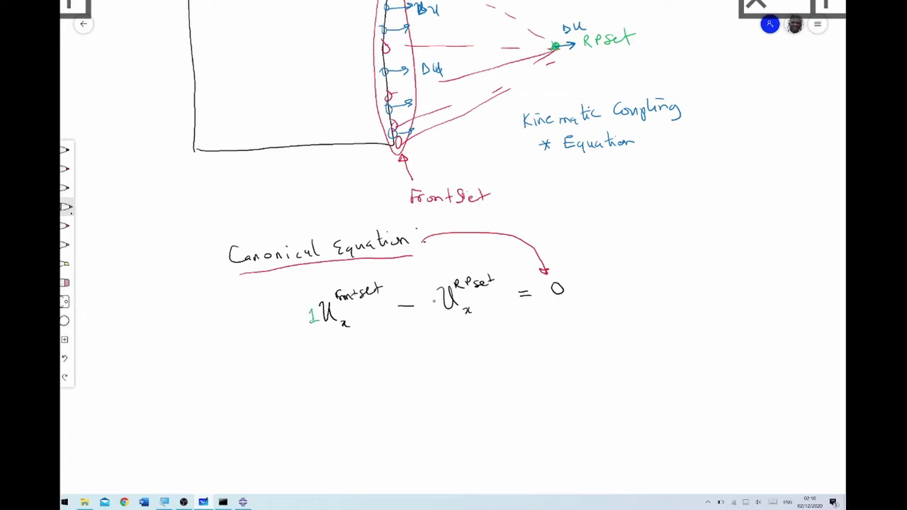
left_click_drag(433, 296, 441, 308)
mouse_move(351, 332)
left_mouse_down()
mouse_move(351, 343)
mouse_move(370, 354)
left_mouse_up()
mouse_move(475, 319)
left_mouse_down()
mouse_move(475, 332)
mouse_move(476, 324)
left_mouse_up()
Write the *EQUATION keyword in black below the equation
scroll(453, 255, "down", 3)
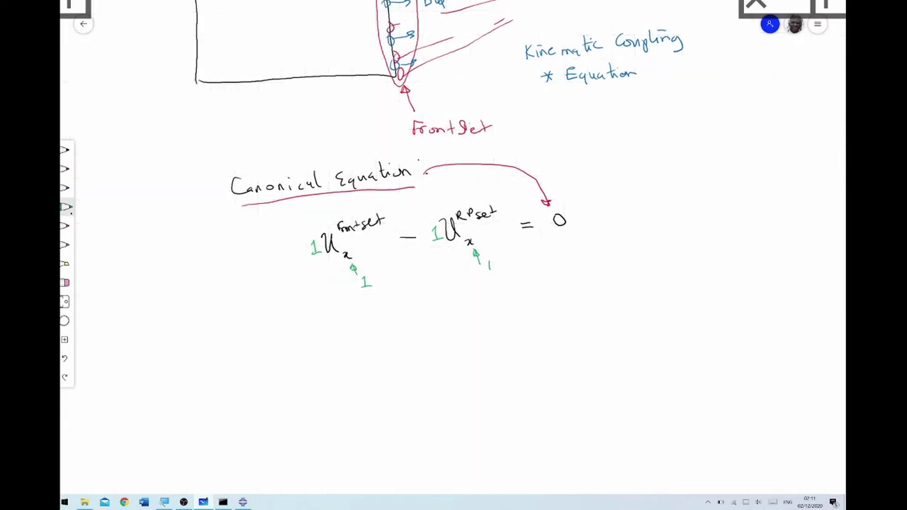
left_click(65, 150)
mouse_move(327, 332)
left_mouse_down()
mouse_move(327, 340)
mouse_move(337, 336)
left_mouse_up()
mouse_move(357, 331)
left_mouse_down()
mouse_move(359, 341)
mouse_move(375, 343)
mouse_move(386, 333)
mouse_move(410, 340)
mouse_move(433, 325)
left_mouse_up()
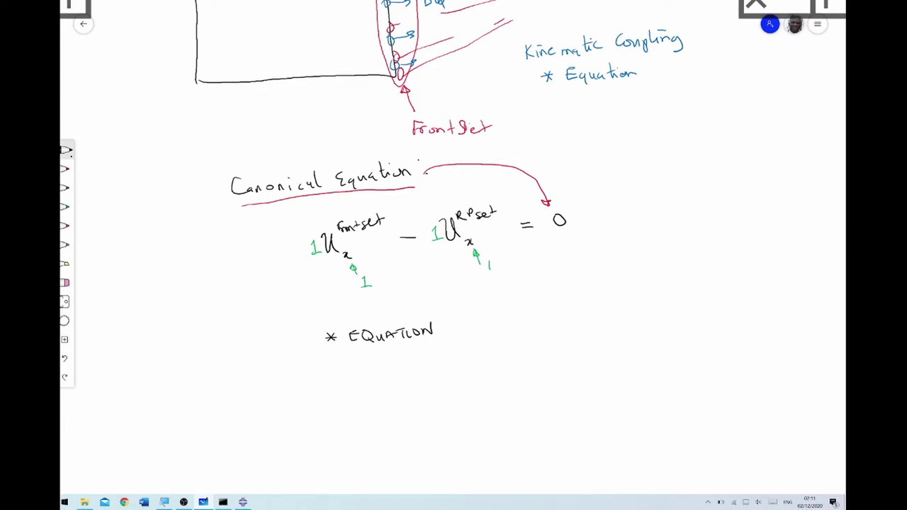
In red, tick both U terms, circle-number them 1 and 2, and write term count 2
left_click(68, 170)
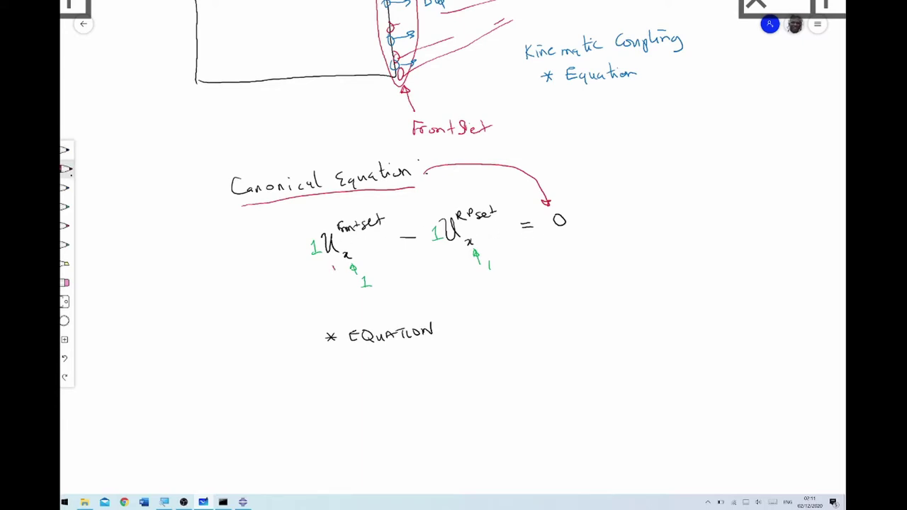
left_click_drag(334, 267, 347, 256)
left_click_drag(451, 252, 463, 247)
left_click_drag(328, 276, 324, 277)
mouse_move(449, 268)
left_mouse_down()
mouse_move(457, 274)
mouse_move(448, 267)
left_mouse_up()
mouse_move(359, 361)
left_mouse_down()
mouse_move(369, 369)
mouse_move(355, 395)
mouse_move(361, 383)
left_mouse_up()
Write the black line 'Frontset, 1, +1' and add arrows after both DOF 1 marks
left_click(65, 150)
mouse_move(362, 395)
left_mouse_down()
mouse_move(389, 382)
mouse_move(409, 390)
mouse_move(422, 375)
left_mouse_up()
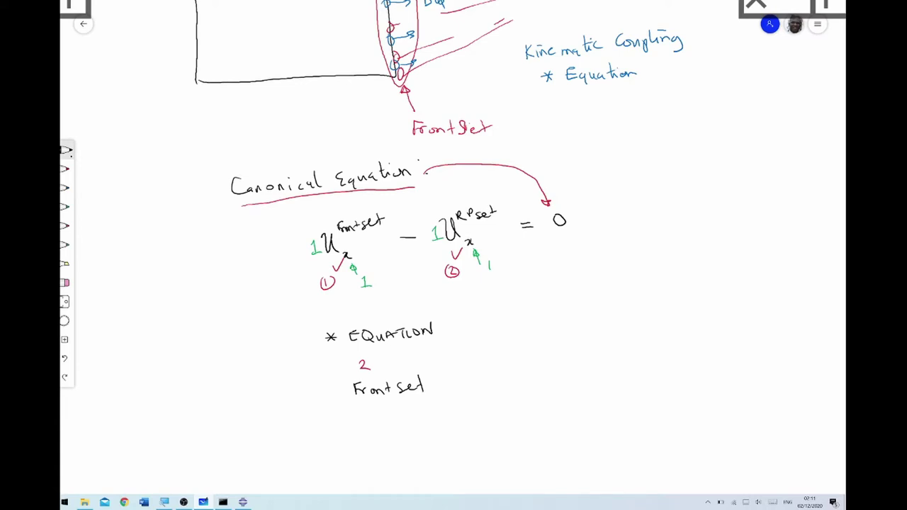
left_click_drag(435, 387, 434, 398)
left_click_drag(379, 281, 390, 284)
mouse_move(497, 267)
left_mouse_down()
mouse_move(515, 267)
mouse_move(508, 272)
left_mouse_up()
mouse_move(457, 377)
left_mouse_down()
mouse_move(468, 389)
mouse_move(424, 389)
left_mouse_up()
left_click_drag(479, 383, 505, 382)
left_click_drag(501, 376, 533, 383)
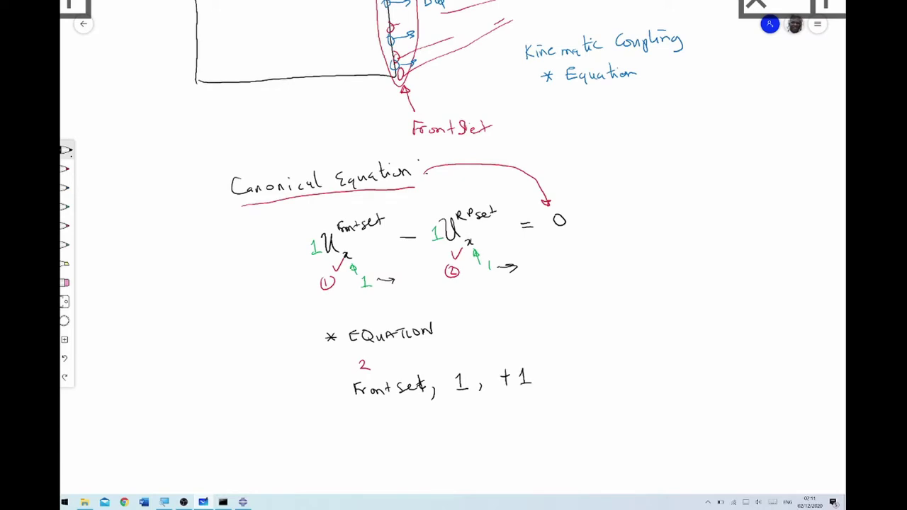
Write the black line 'RPset, 1, -1' below the Frontset line
left_click_drag(364, 433, 410, 432)
left_click_drag(404, 424, 436, 433)
left_click_drag(464, 415, 475, 425)
left_click_drag(492, 421, 517, 415)
mouse_move(526, 412)
left_mouse_down()
mouse_move(532, 406)
mouse_move(532, 420)
left_mouse_up()
left_click_drag(527, 421, 541, 421)
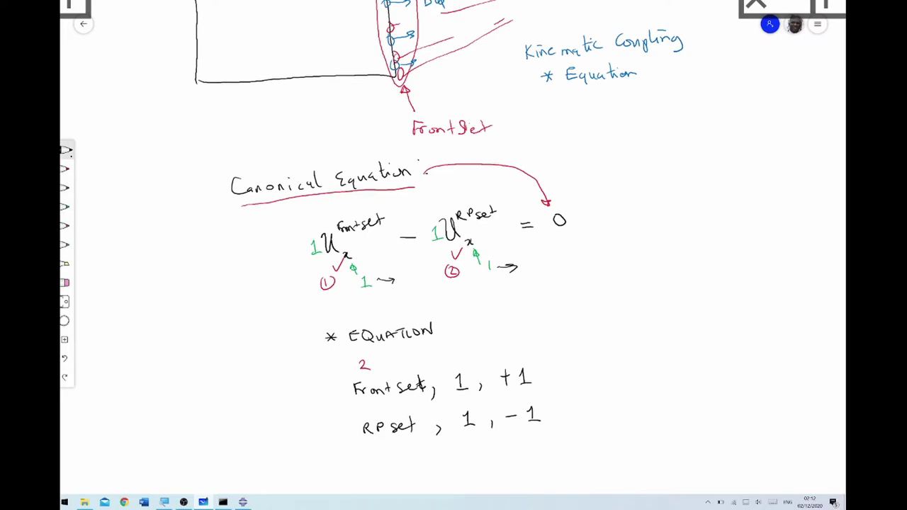
left_click(65, 207)
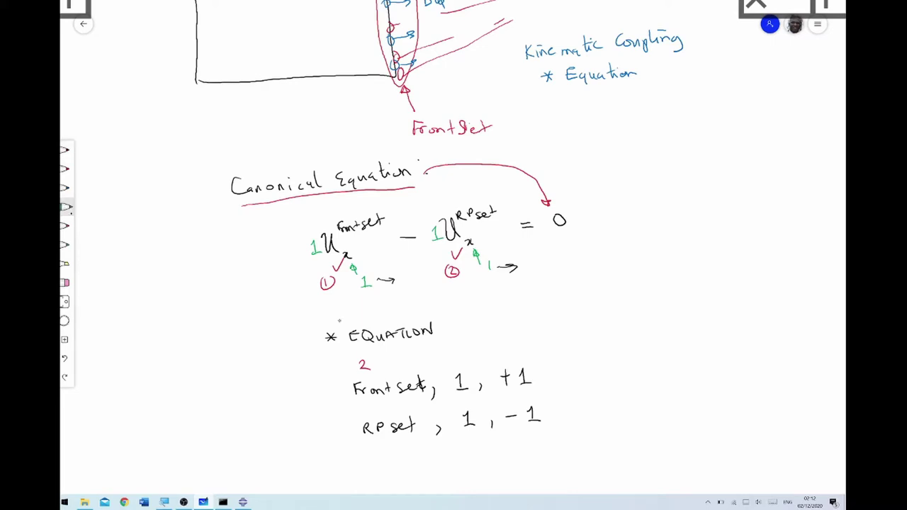
Draw a green box around the *EQUATION block and mark the FrontSet edge and RPset point
mouse_move(314, 325)
left_mouse_down()
mouse_move(580, 311)
mouse_move(585, 429)
mouse_move(498, 449)
mouse_move(334, 451)
mouse_move(328, 416)
mouse_move(340, 454)
left_mouse_up()
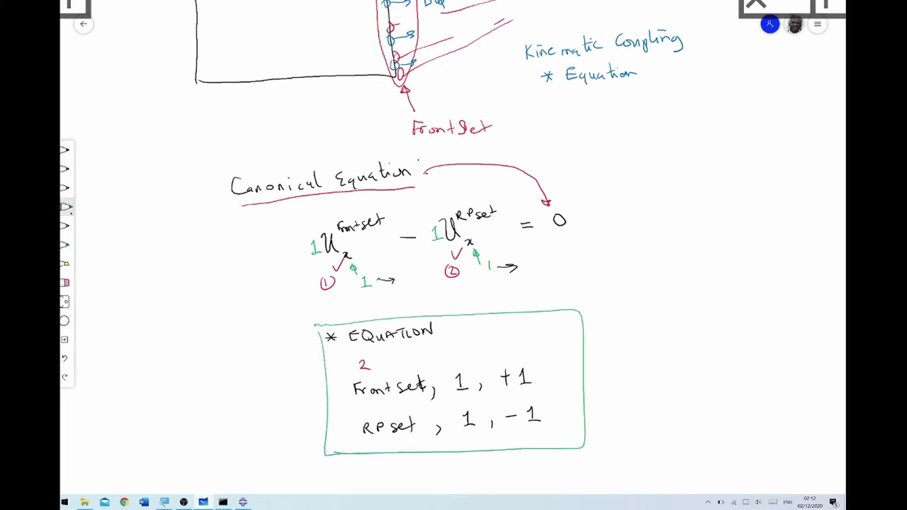
scroll(453, 248, "up", 3)
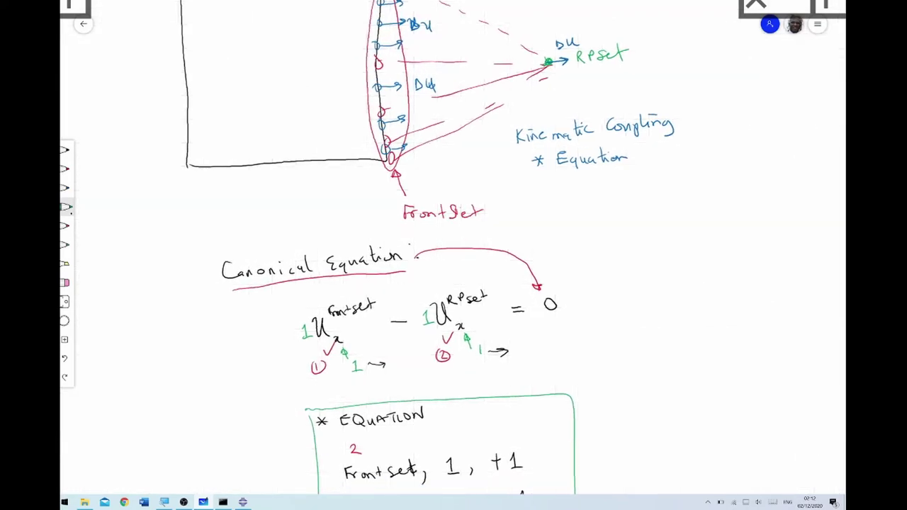
scroll(454, 255, "down", 2, "ctrl")
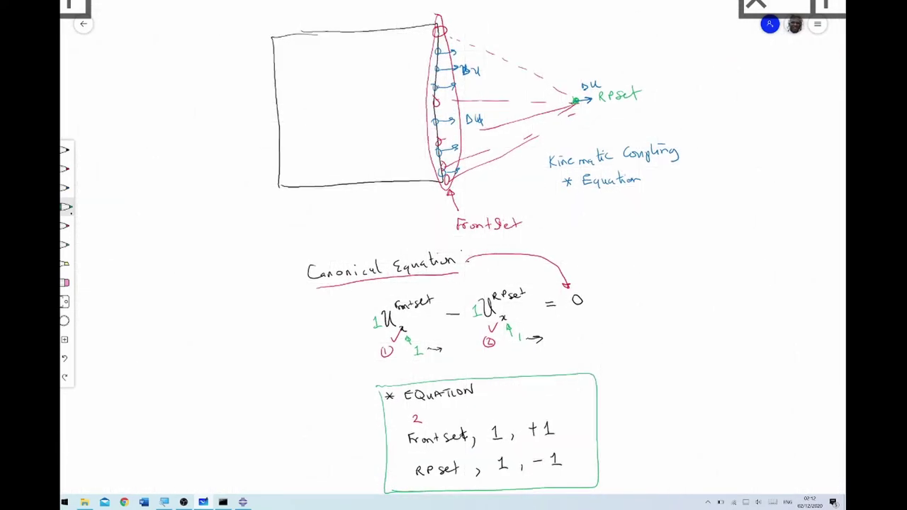
mouse_move(429, 88)
left_mouse_down()
mouse_move(429, 131)
mouse_move(432, 108)
left_mouse_up()
left_click_drag(577, 84, 578, 130)
Write the red note 'Extract F vs DU data from RPset' beside the sketch
left_click(68, 171)
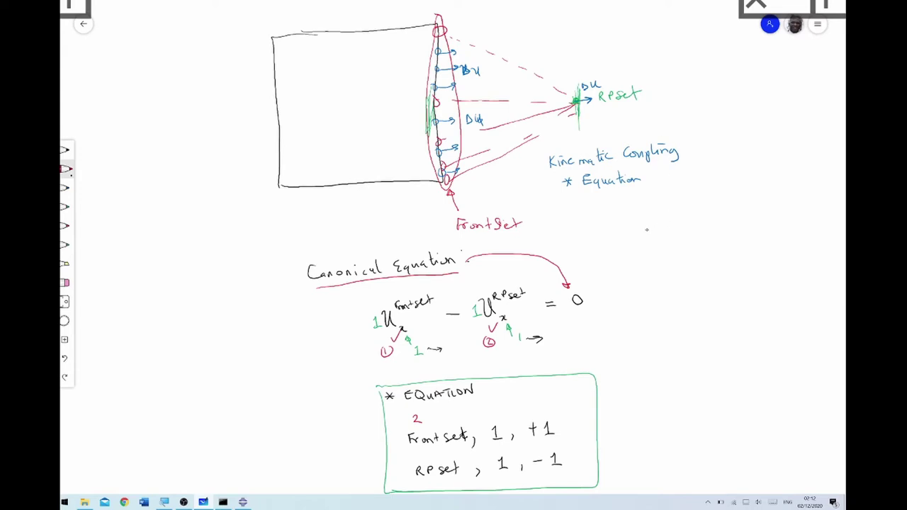
mouse_move(646, 230)
left_mouse_down()
mouse_move(649, 238)
mouse_move(700, 236)
left_mouse_up()
mouse_move(704, 221)
left_mouse_down()
mouse_move(706, 235)
mouse_move(805, 221)
left_mouse_up()
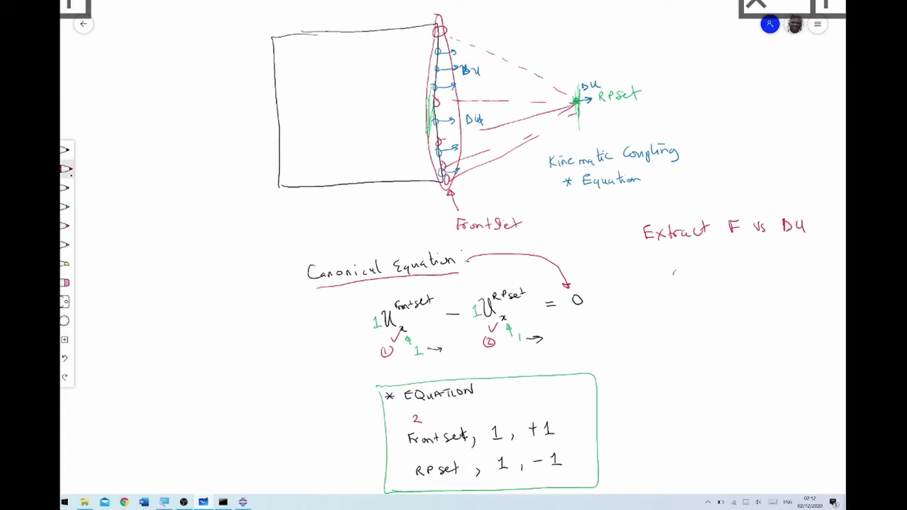
left_click_drag(681, 267, 683, 276)
left_click_drag(688, 267, 704, 269)
mouse_move(706, 268)
left_mouse_down()
mouse_move(739, 280)
mouse_move(745, 267)
left_mouse_up()
left_click_drag(747, 275, 771, 263)
left_click_drag(703, 298, 709, 307)
mouse_move(717, 298)
left_mouse_down()
mouse_move(717, 307)
mouse_move(729, 306)
left_mouse_up()
left_click(735, 301)
left_click_drag(738, 303, 755, 309)
left_click_drag(752, 295, 763, 291)
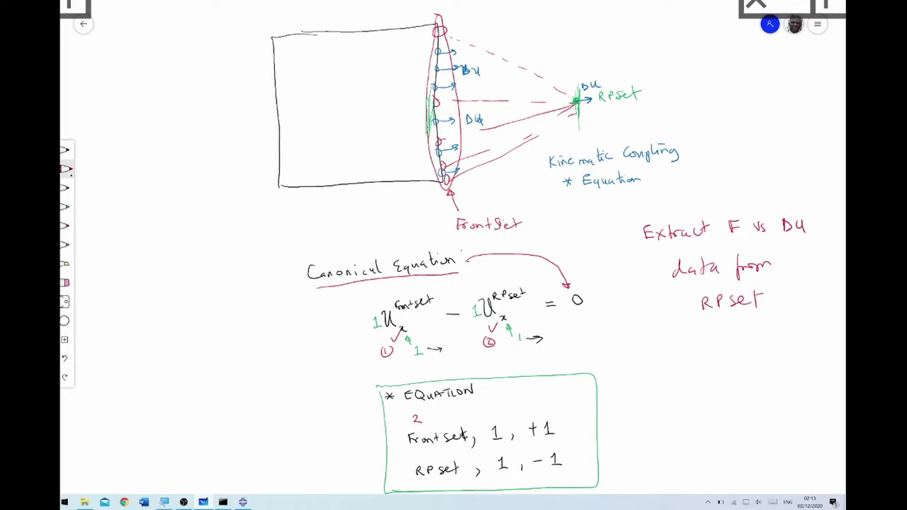
Draw a red arrow to the RPset point labelled 'Prescribe load here'
left_click_drag(624, 61, 605, 75)
left_click_drag(606, 75, 639, 57)
left_click_drag(642, 55, 654, 58)
left_click_drag(660, 52, 666, 60)
left_click_drag(670, 59, 677, 59)
mouse_move(682, 47)
left_mouse_down()
mouse_move(696, 57)
mouse_move(670, 83)
left_mouse_up()
mouse_move(673, 72)
left_mouse_down()
mouse_move(678, 82)
mouse_move(672, 75)
left_mouse_up()
left_click_drag(680, 78, 707, 80)
left_click_drag(712, 72, 723, 78)
mouse_move(732, 71)
left_mouse_down()
mouse_move(735, 79)
mouse_move(692, 105)
left_mouse_up()
left_click_drag(696, 101, 721, 91)
left_click_drag(722, 98, 732, 101)
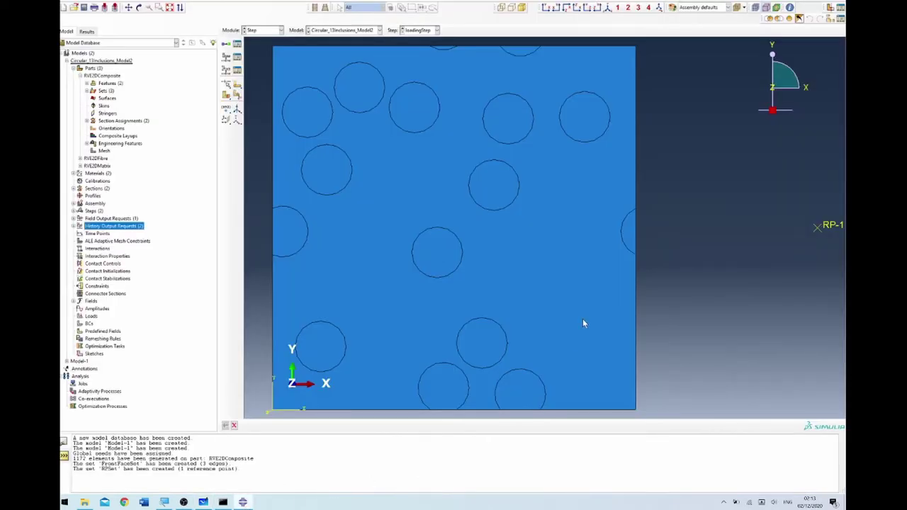
Create a new Equation-type constraint named ConstraintEqn and continue to its term table
left_click(96, 287)
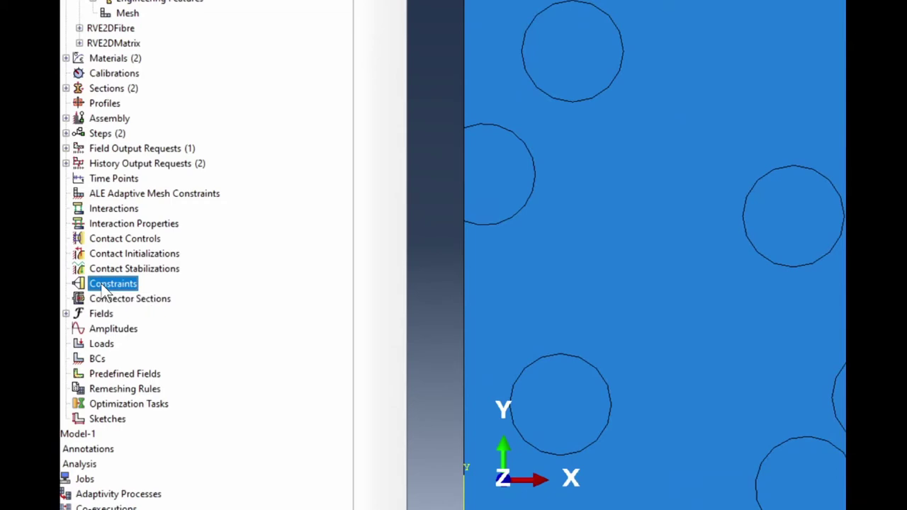
double_click(102, 285)
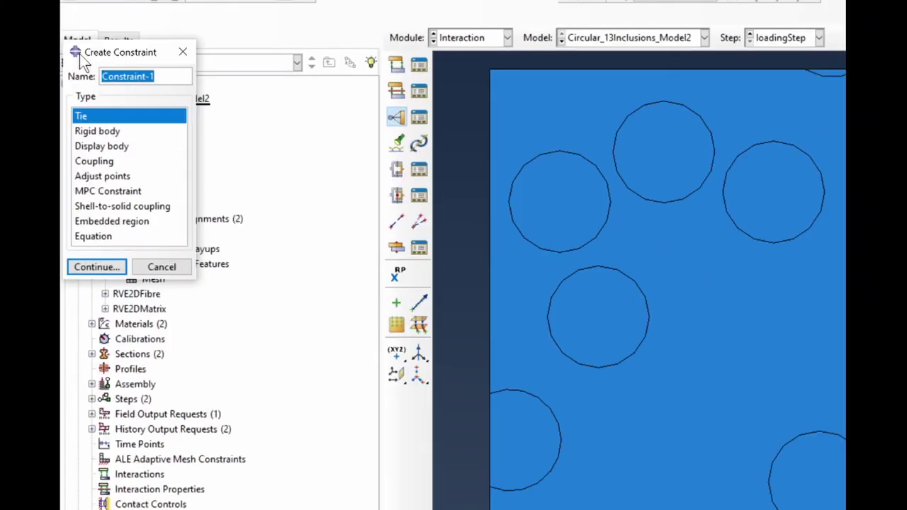
type("Cons")
key("BackSpace")
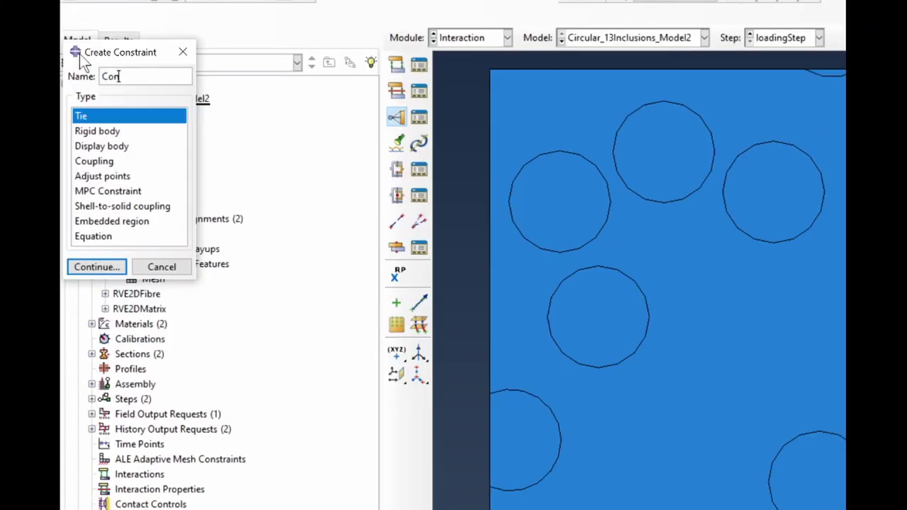
type("straintEqn")
left_click(106, 236)
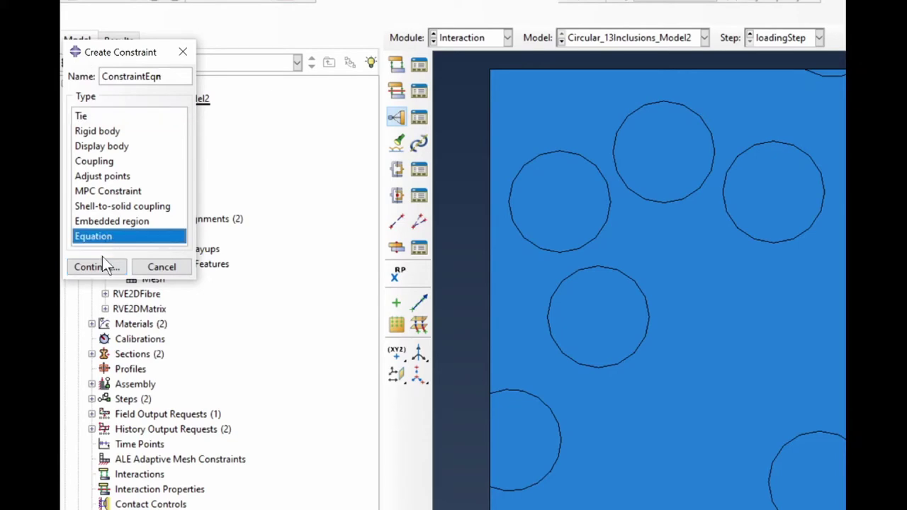
left_click(99, 267)
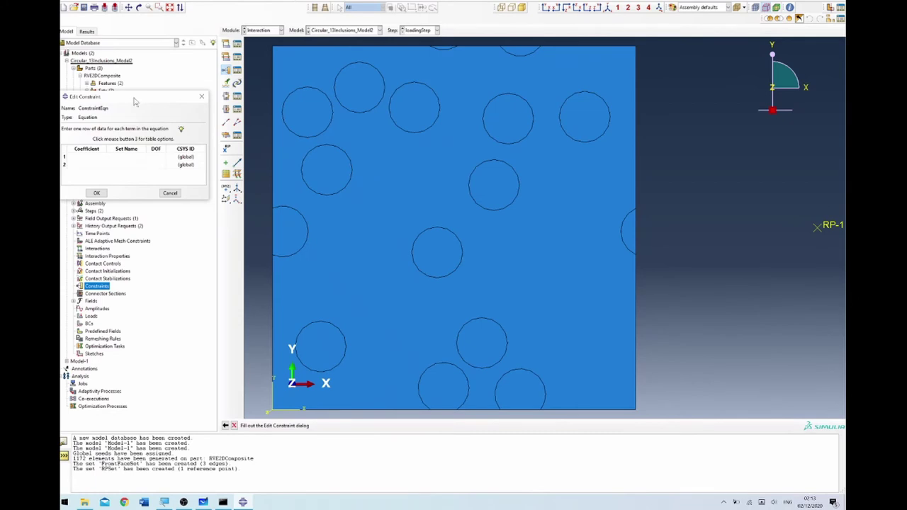
Enter the first term: coefficient 1 on RVE2DComposite.FrontFaceSet, widening columns to read full set names
left_click_drag(215, 173, 587, 215)
left_click_drag(321, 119, 464, 167)
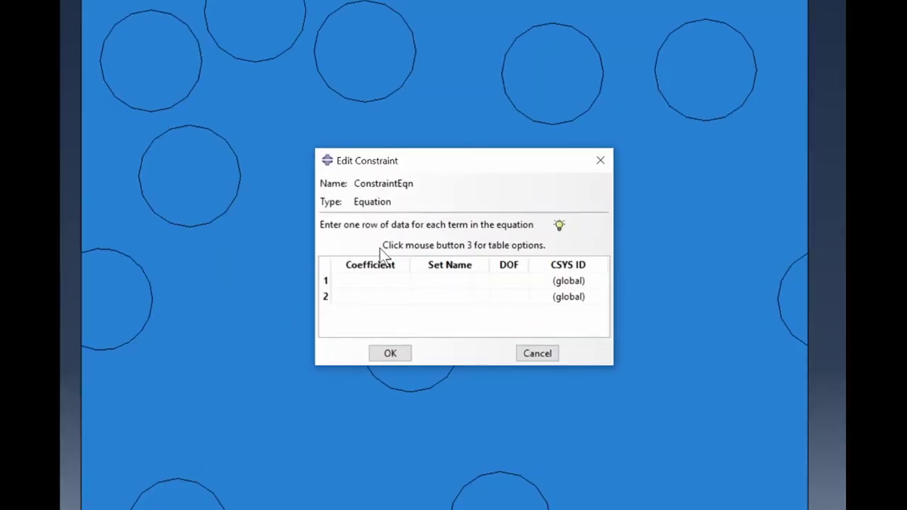
left_click(363, 280)
type("1")
key("Tab")
left_click(481, 281)
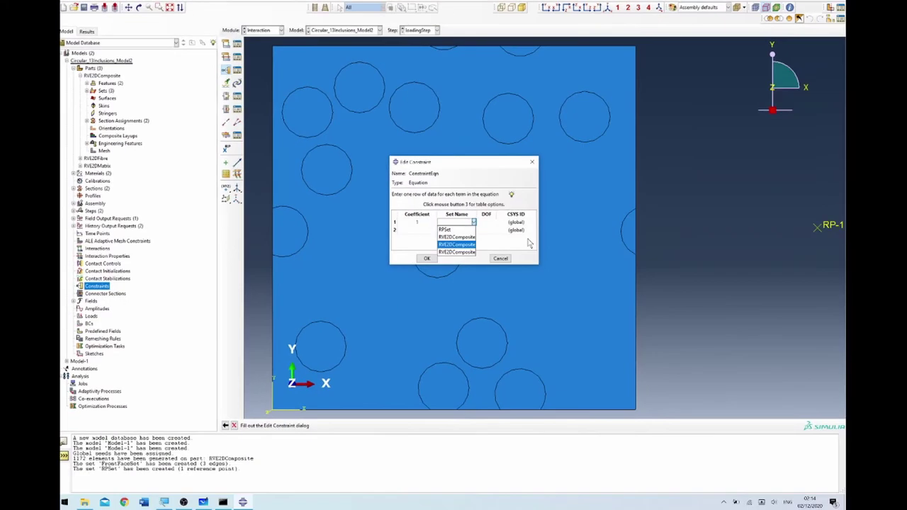
left_click(457, 243)
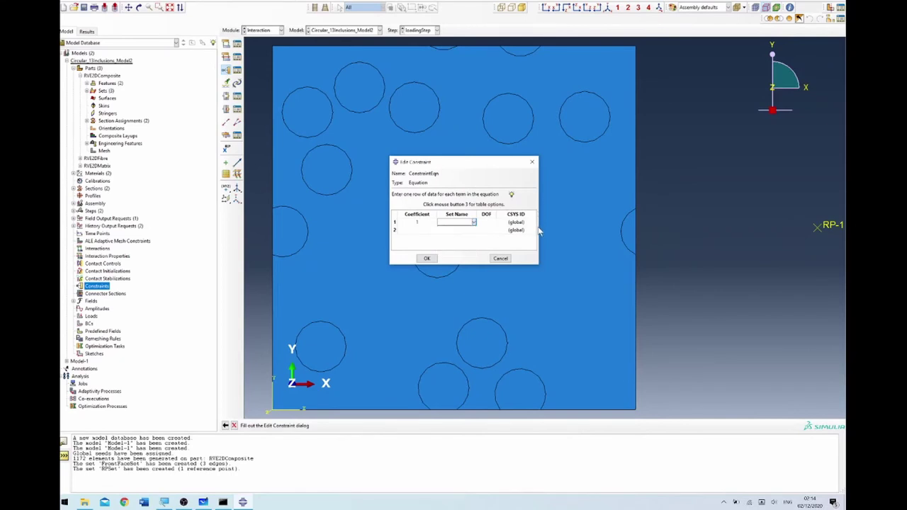
left_click(473, 222)
left_click(540, 199)
left_click_drag(539, 199, 761, 199)
left_click_drag(493, 215, 586, 222)
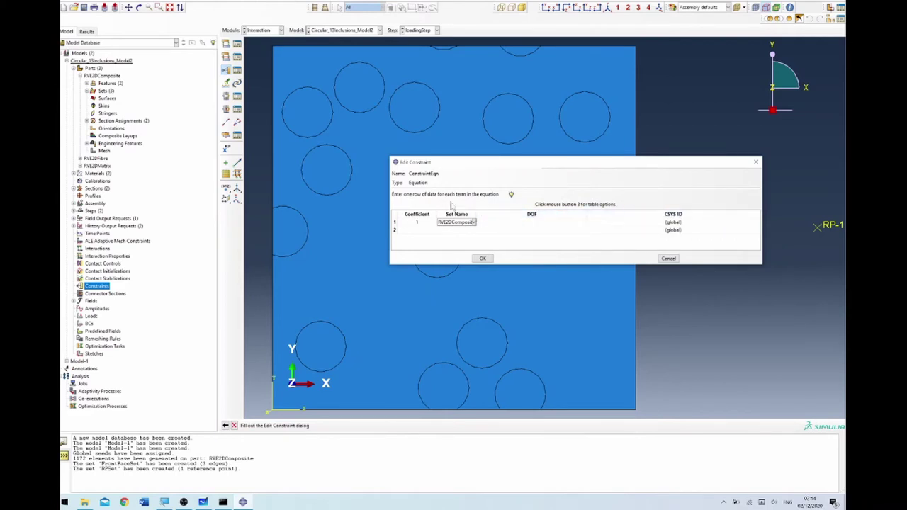
left_click_drag(478, 221, 585, 227)
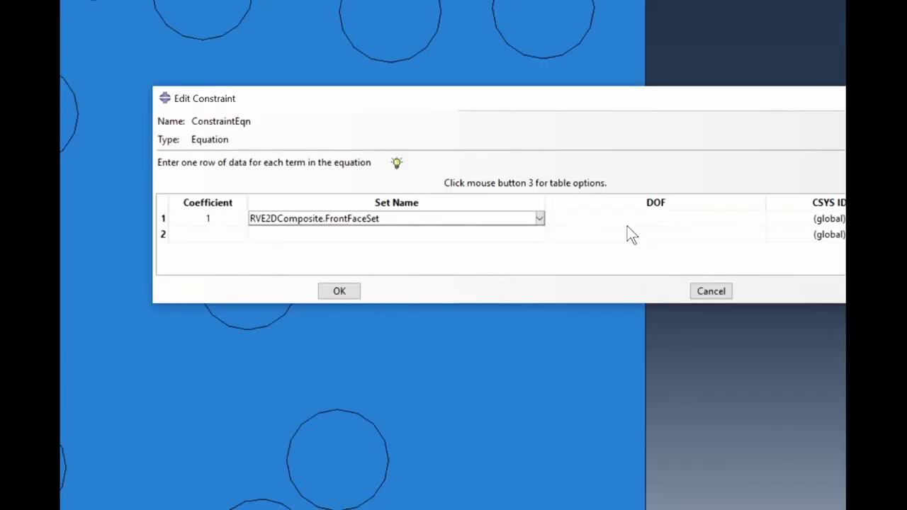
Give the first term DOF 1, add the second term -1 on RPSet DOF 1, and confirm
left_click(670, 218)
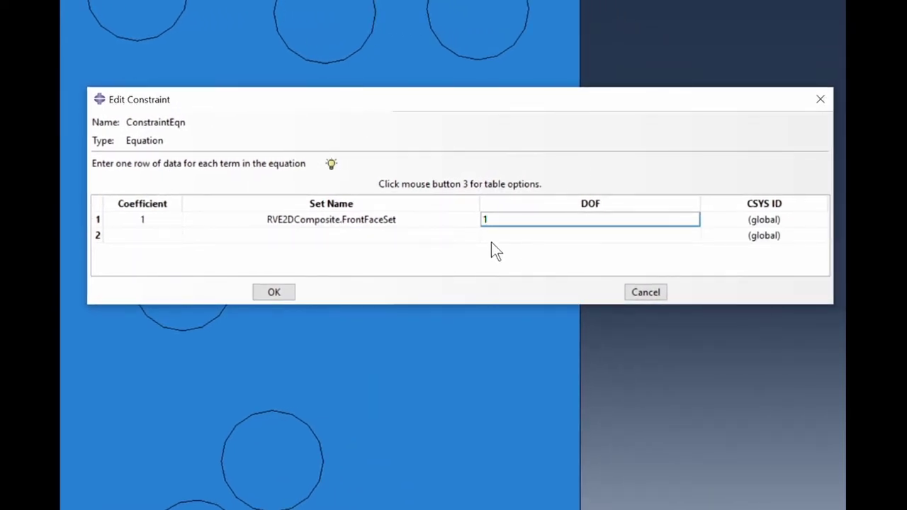
left_click(230, 228)
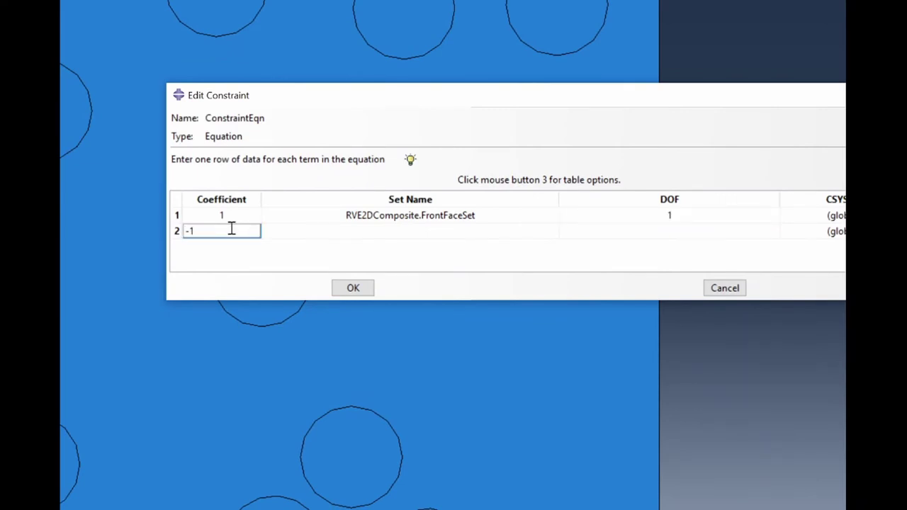
key("Tab")
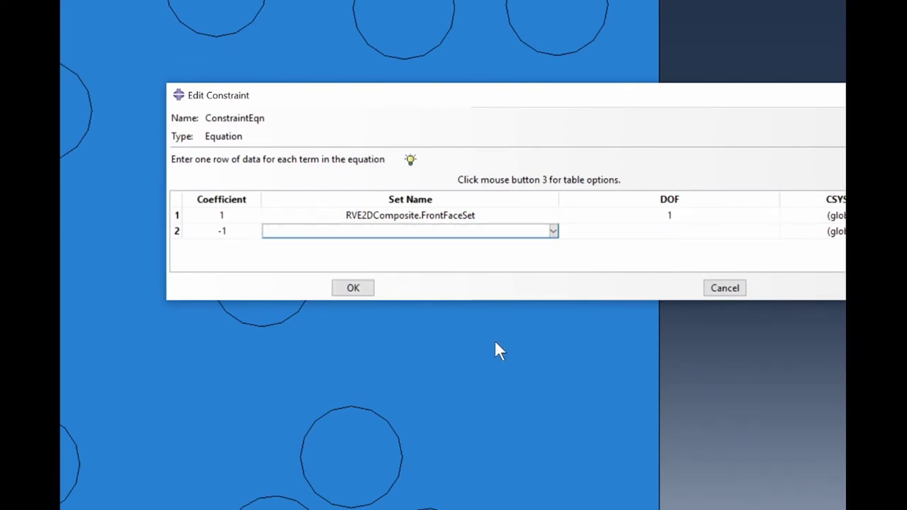
left_click(489, 232)
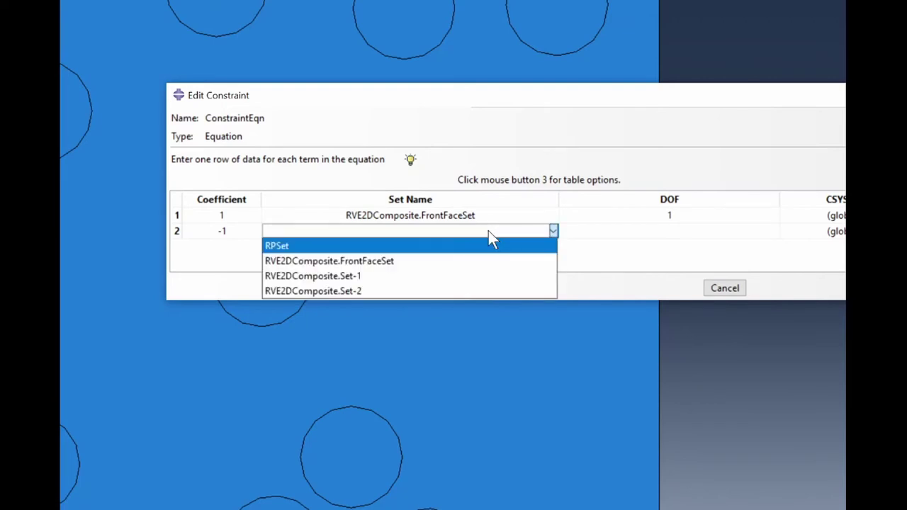
left_click(374, 245)
key("Tab")
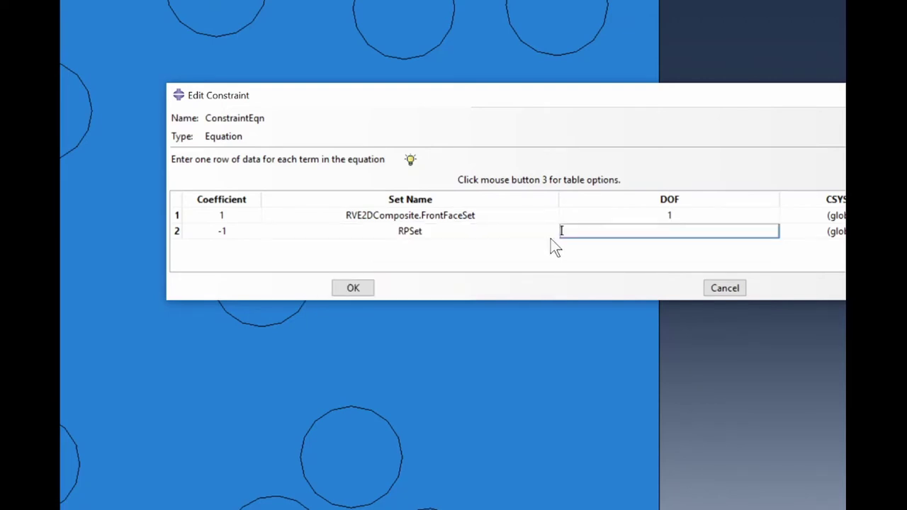
left_click(550, 238)
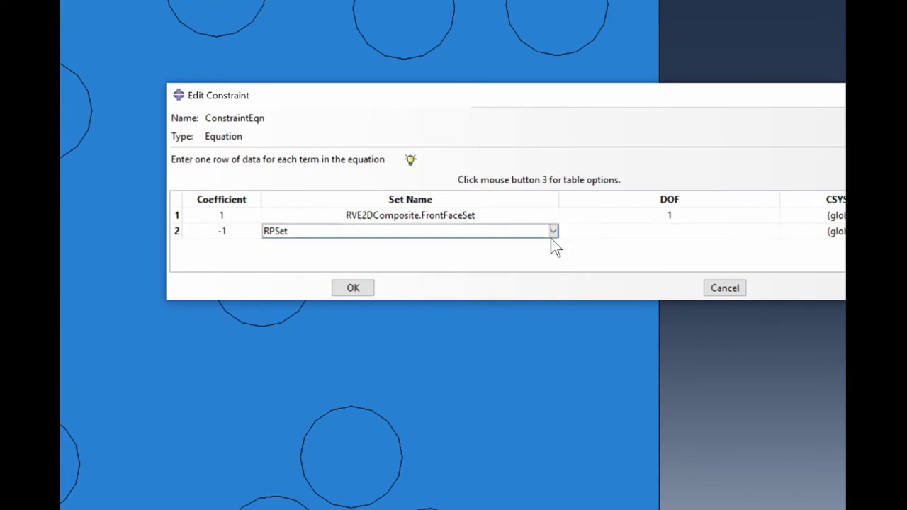
key("Tab")
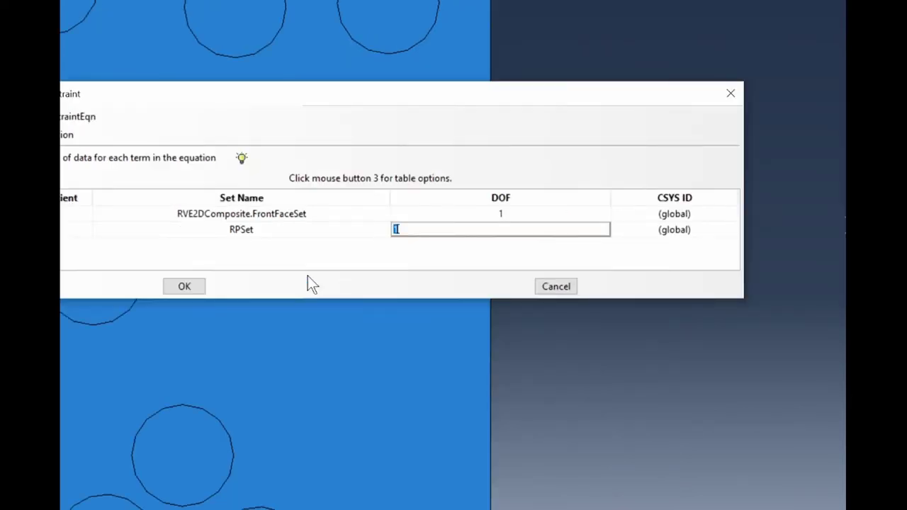
left_click(174, 287)
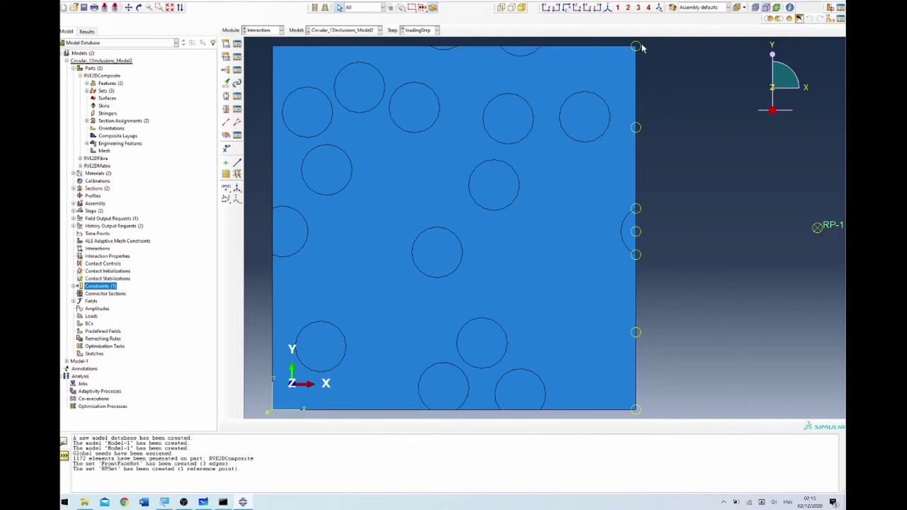
Select the part to inspect the constraint markers on its right edge, then clear the selection
left_click(608, 366)
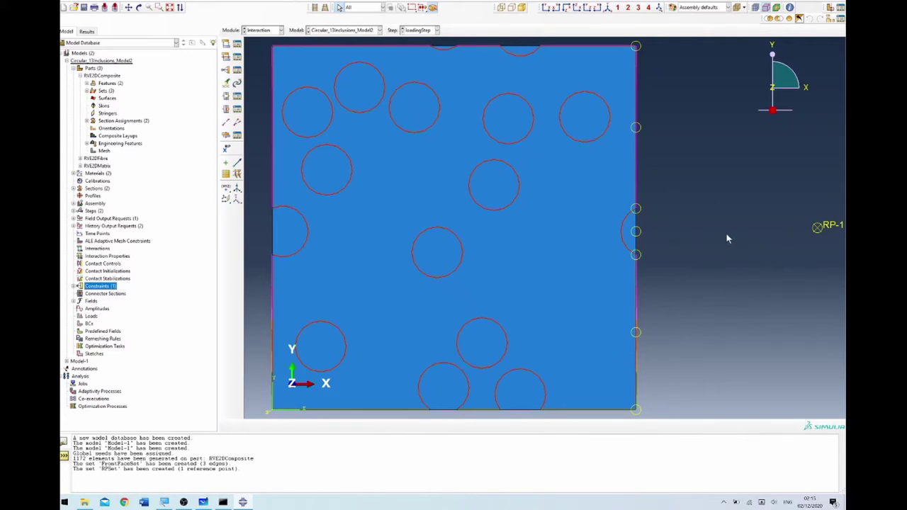
left_click(745, 239)
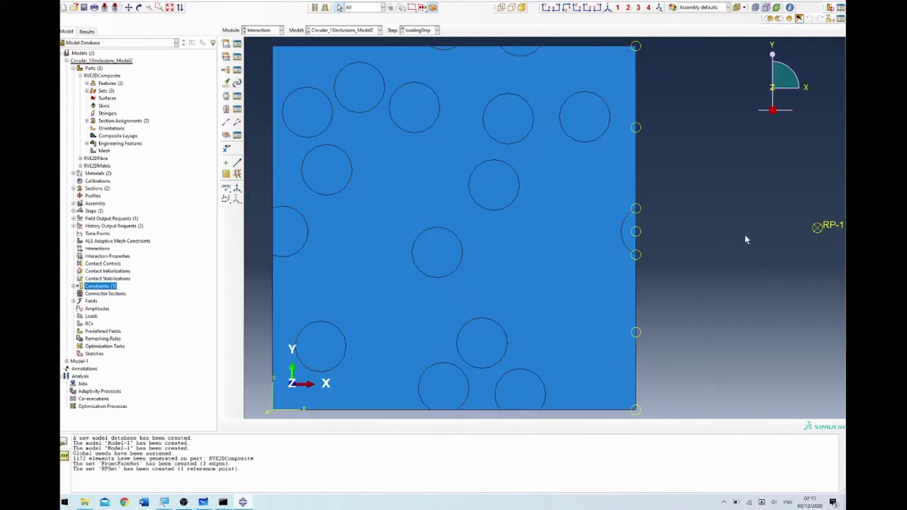
Create the ENCASTRE boundary condition FixedBack in the Initial step on all three left-edge segments
double_click(90, 324)
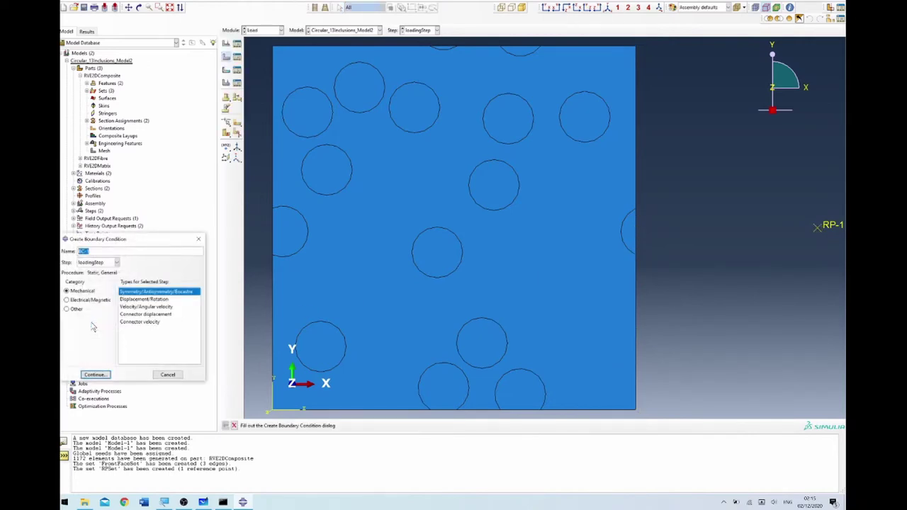
type("FixedBack")
left_click(106, 263)
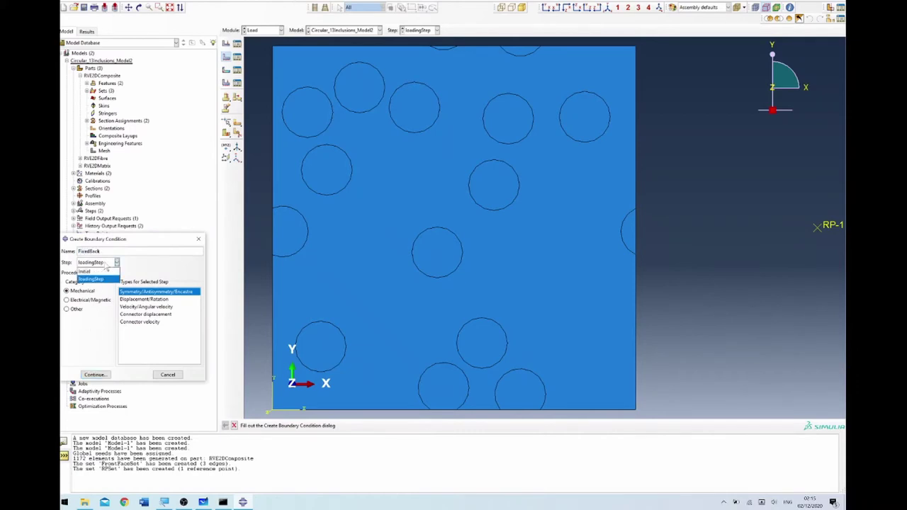
left_click(104, 272)
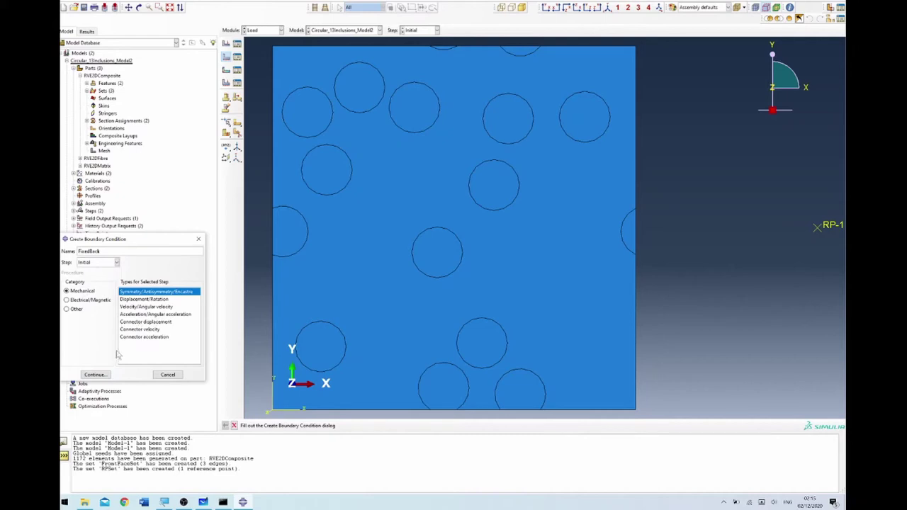
left_click(96, 375)
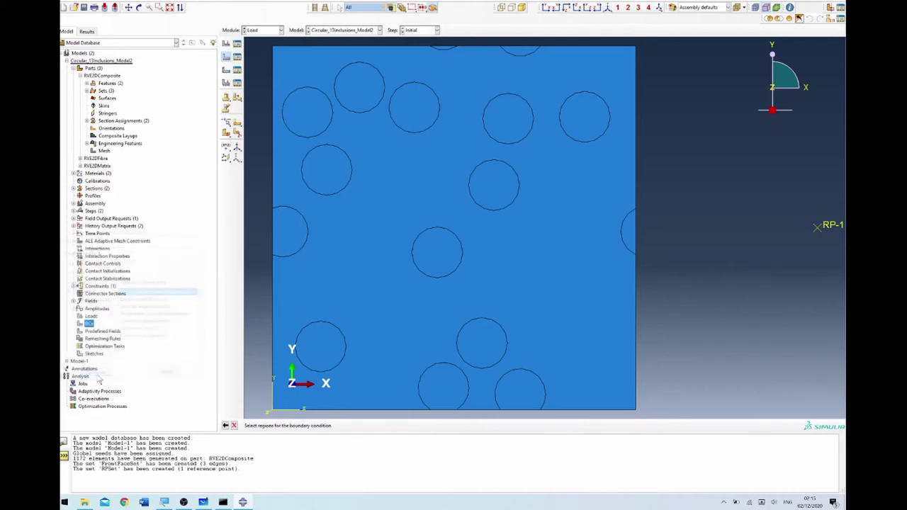
left_click(272, 151)
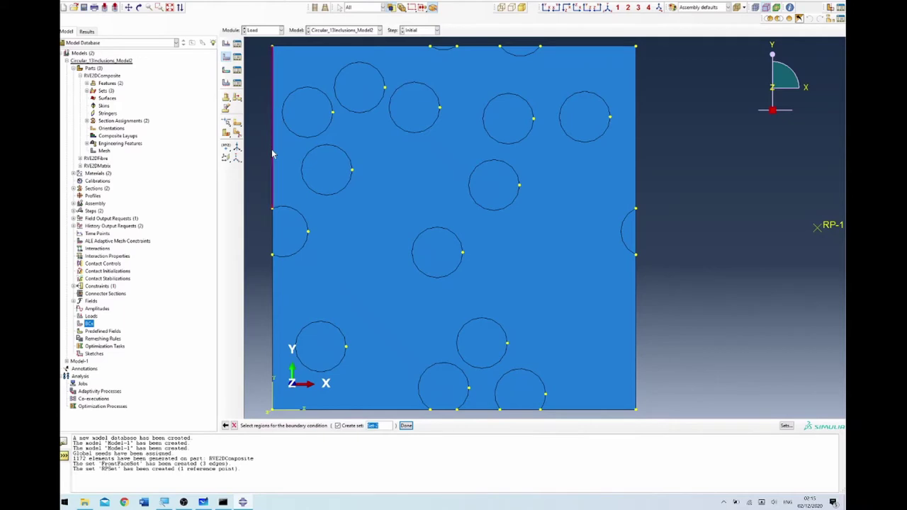
left_click(272, 237, "shift")
left_click(262, 312, "shift")
left_click(406, 426)
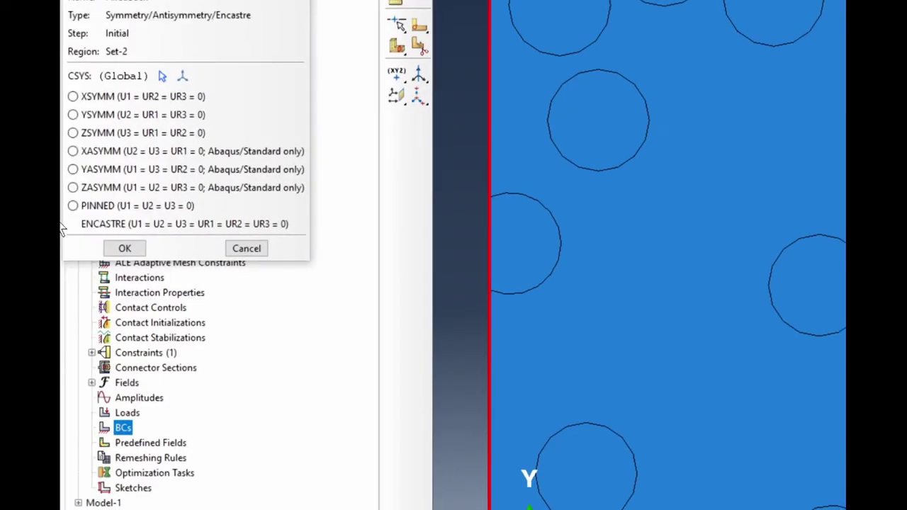
left_click(110, 223)
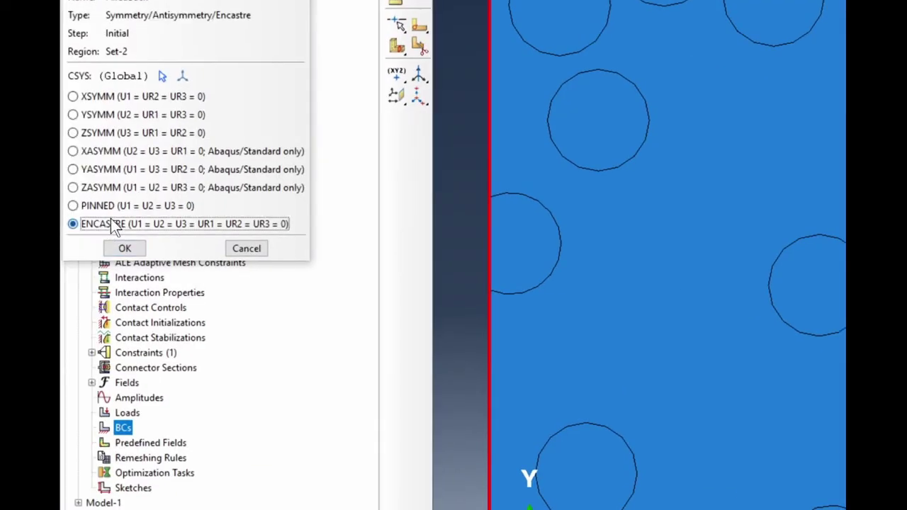
left_click(124, 248)
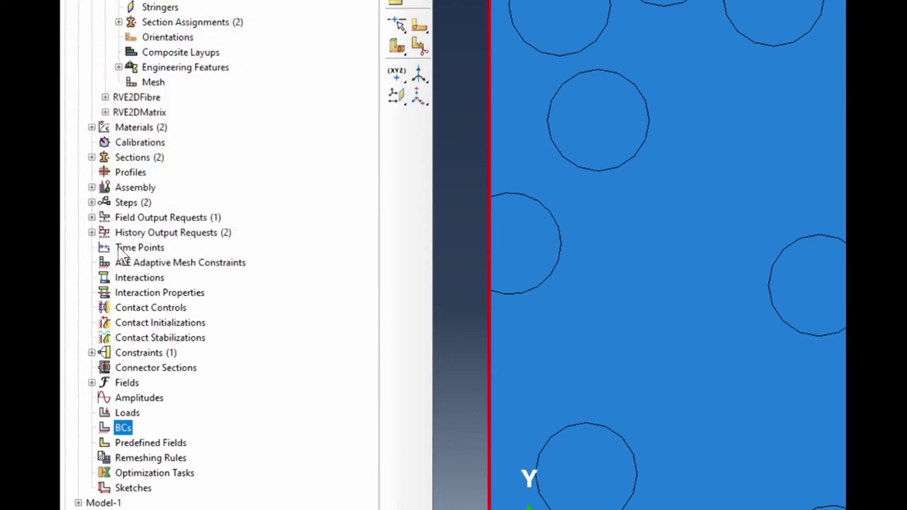
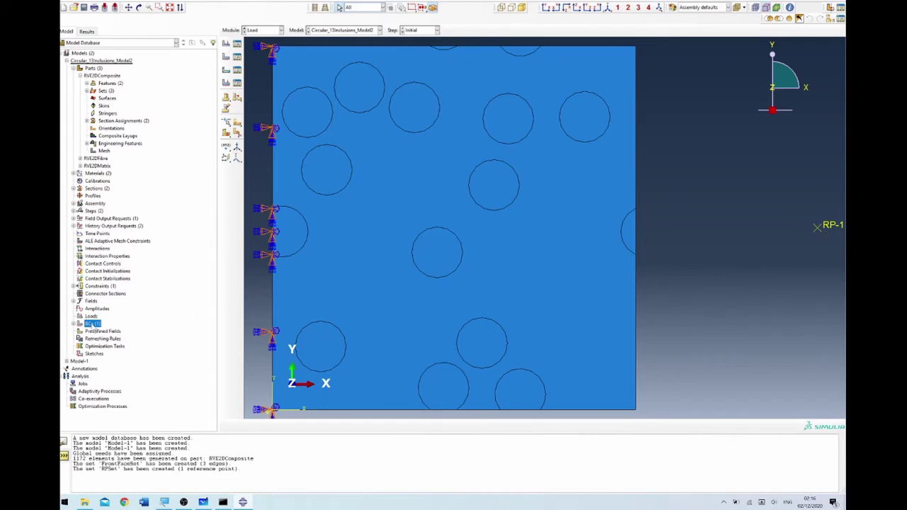
Create displacement/rotation boundary condition DisplaceTensLoad in loadingStep, moving RP-1 by U1 = 2
double_click(92, 324)
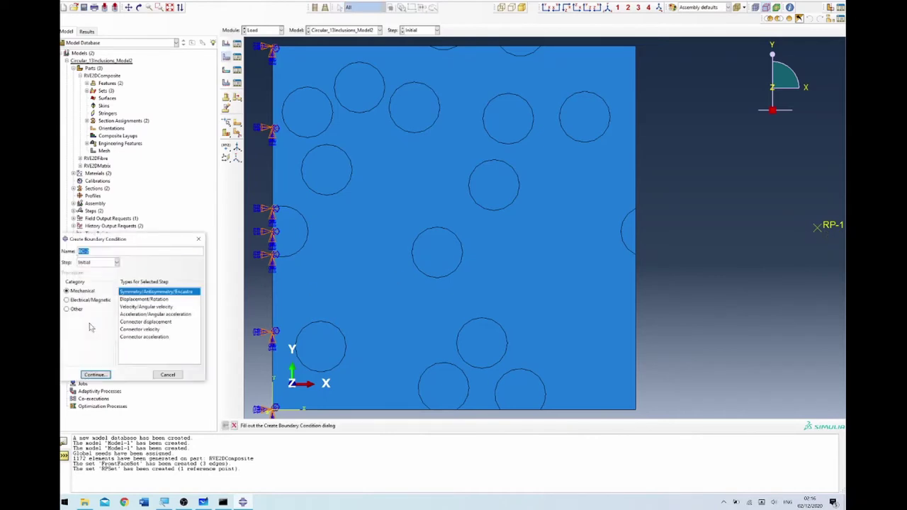
type("DisplaceTensi")
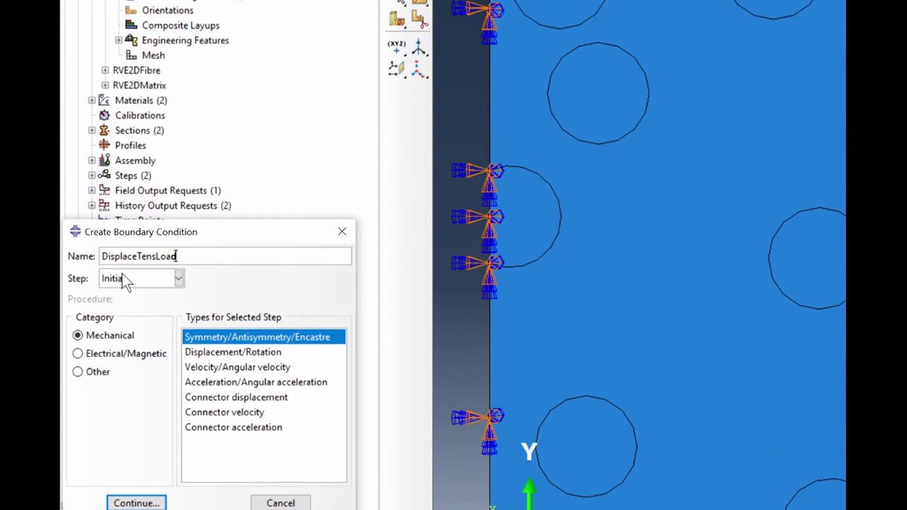
left_click(94, 260)
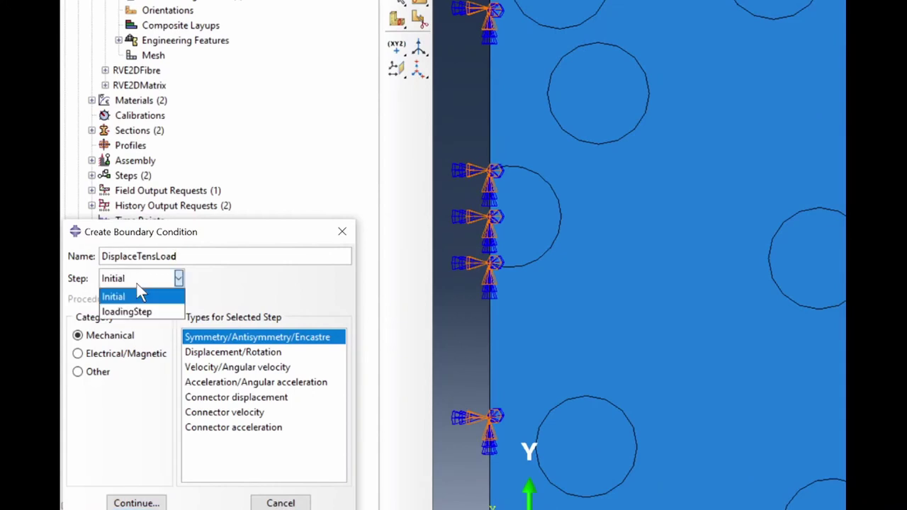
left_click(130, 312)
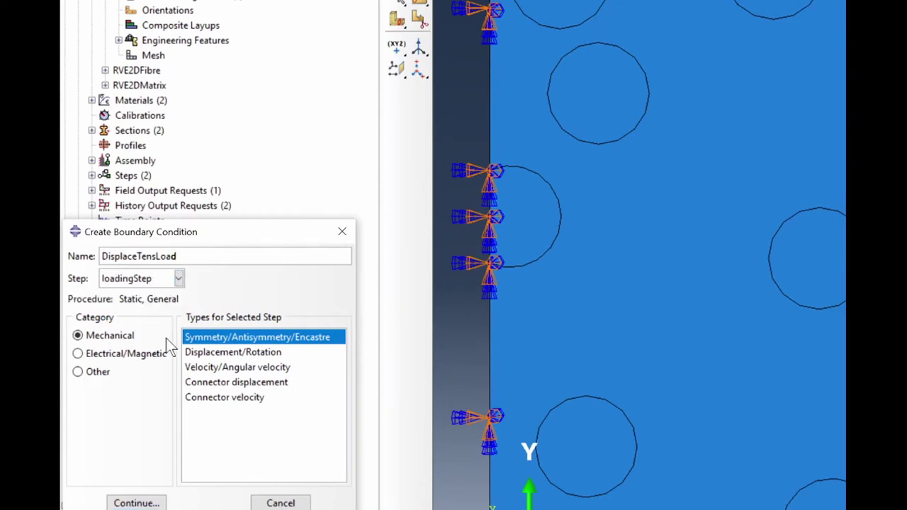
left_click(242, 354)
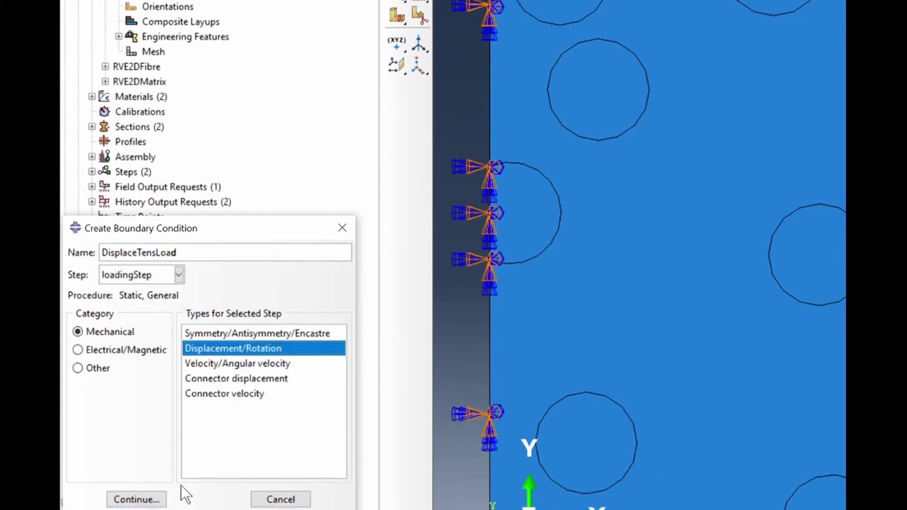
left_click(151, 470)
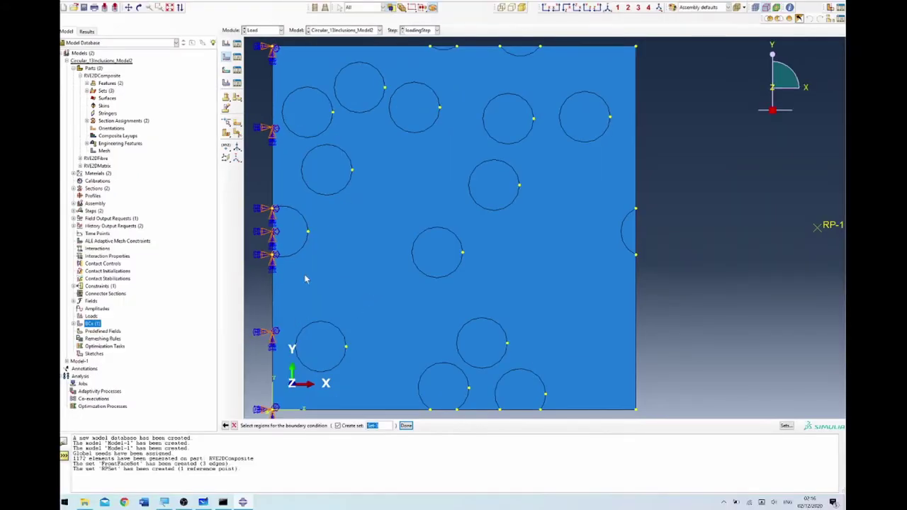
left_click(818, 232)
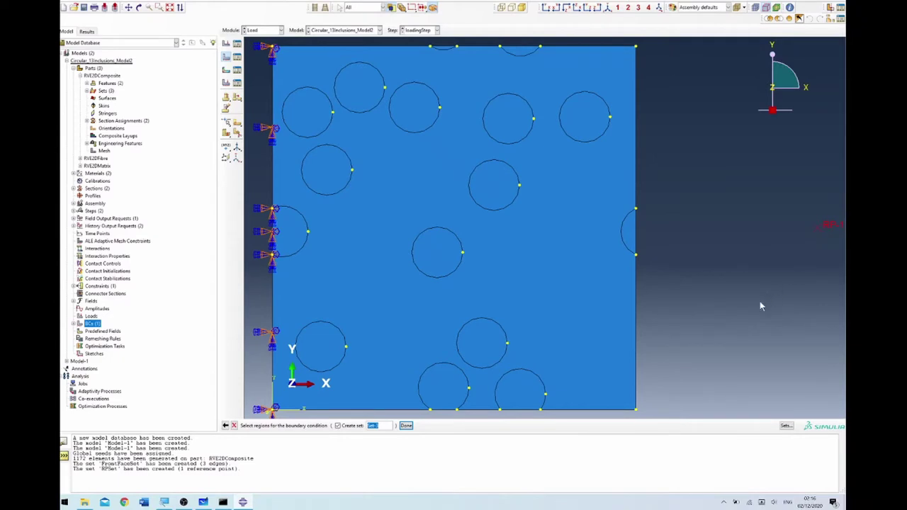
left_click(406, 426)
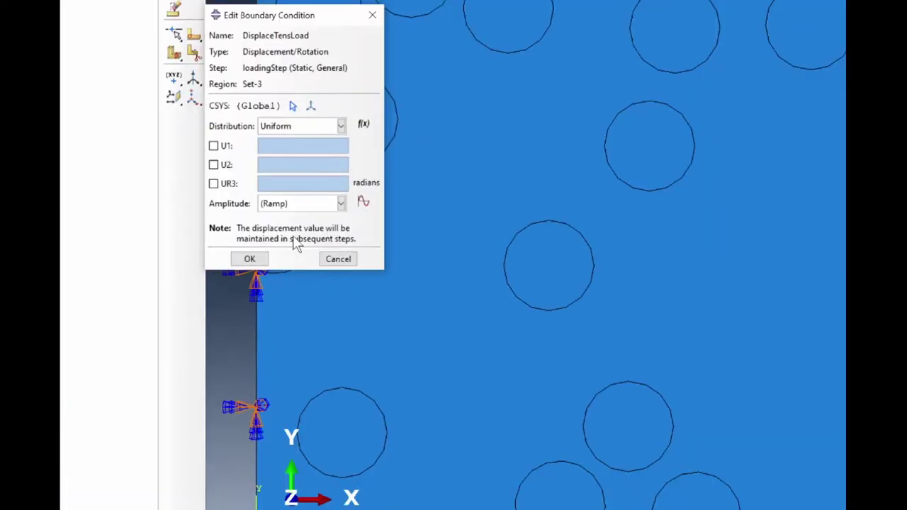
left_click(204, 134)
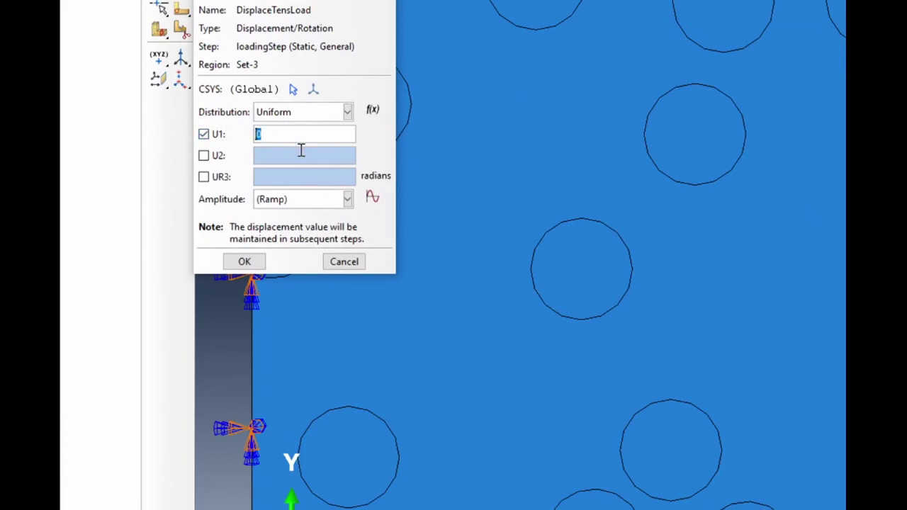
type("2")
left_click(260, 262)
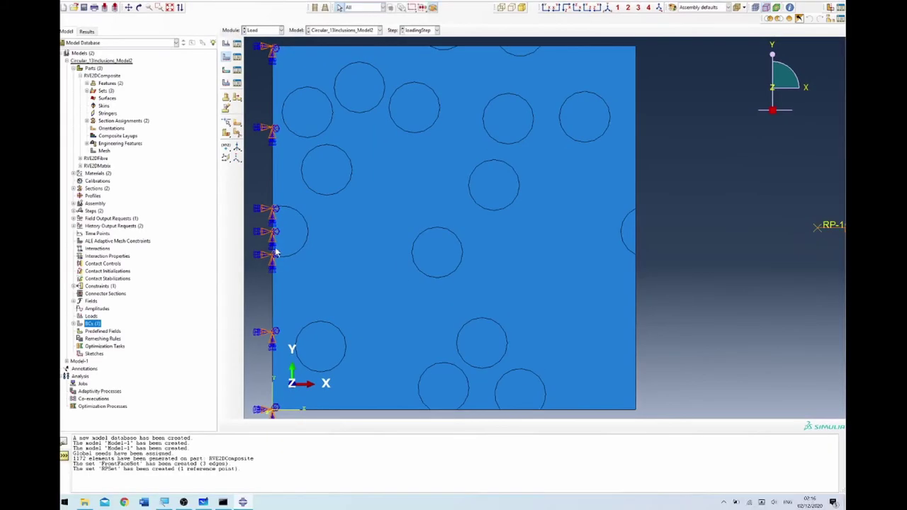
Inspect the ConstraintEqn equation constraint without changes, then begin creating a new job
scroll(578, 235, "down", 1)
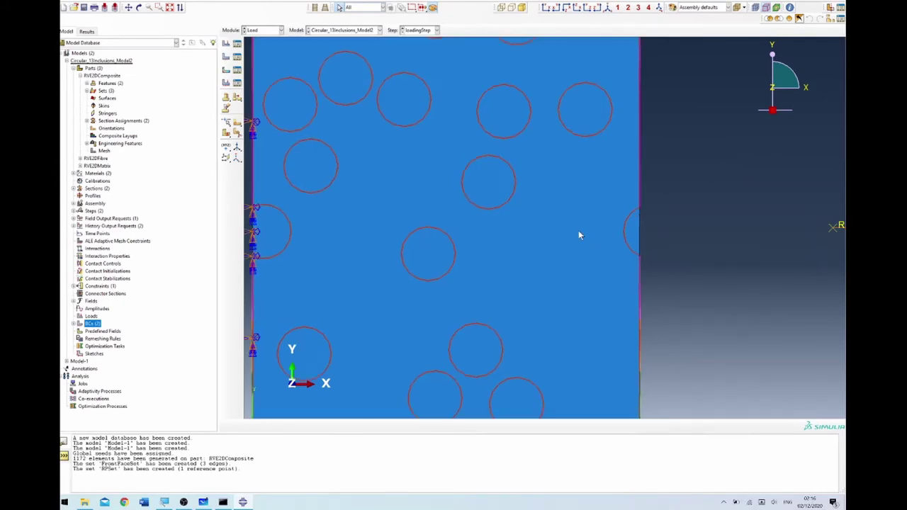
scroll(578, 230, "up", 1)
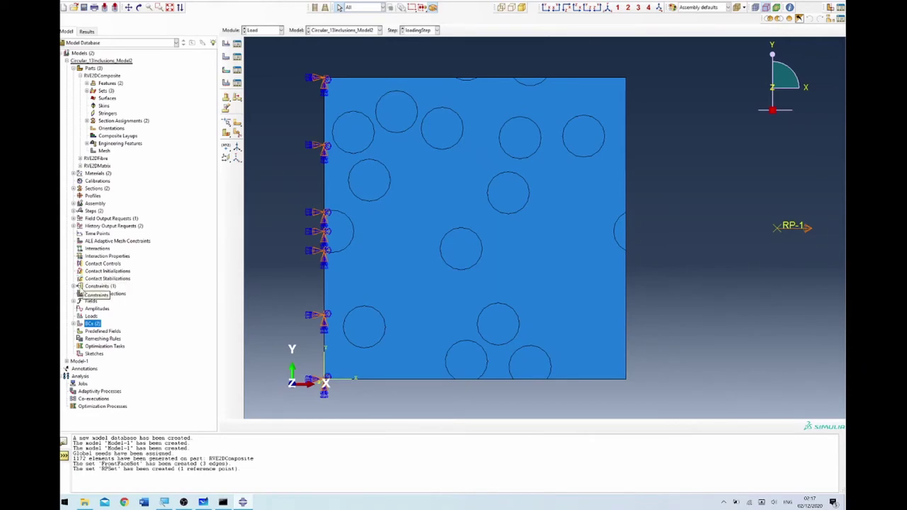
double_click(79, 287)
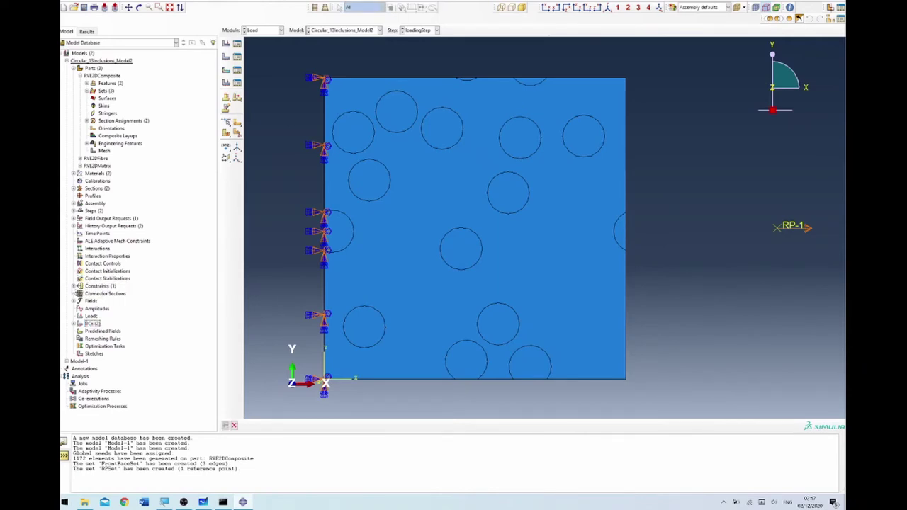
left_click(75, 286)
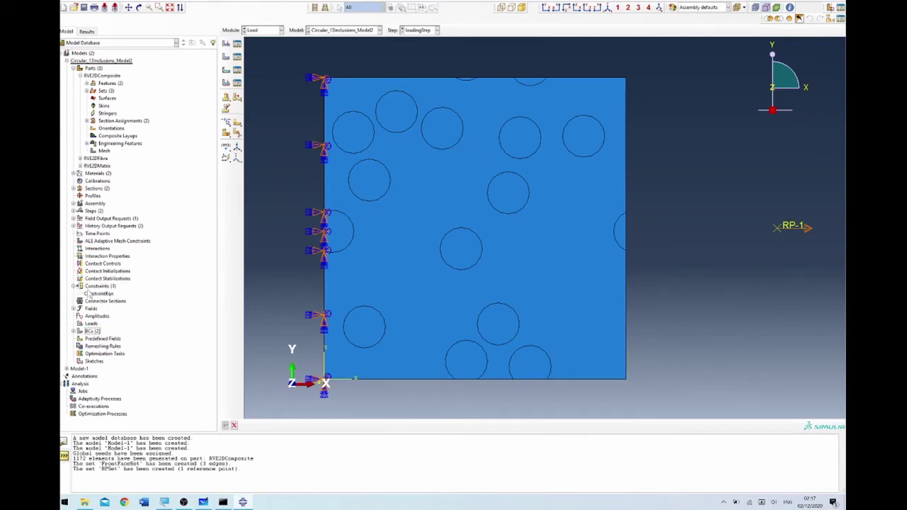
double_click(92, 293)
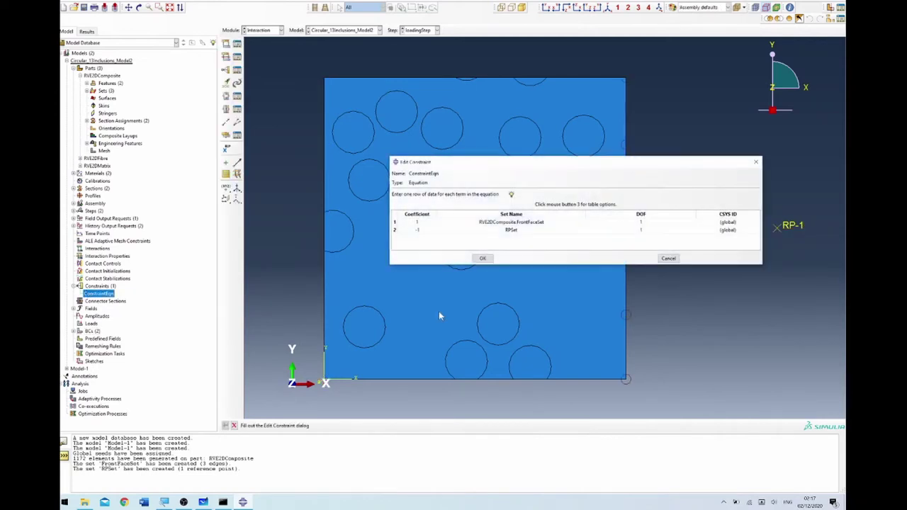
left_click(668, 258)
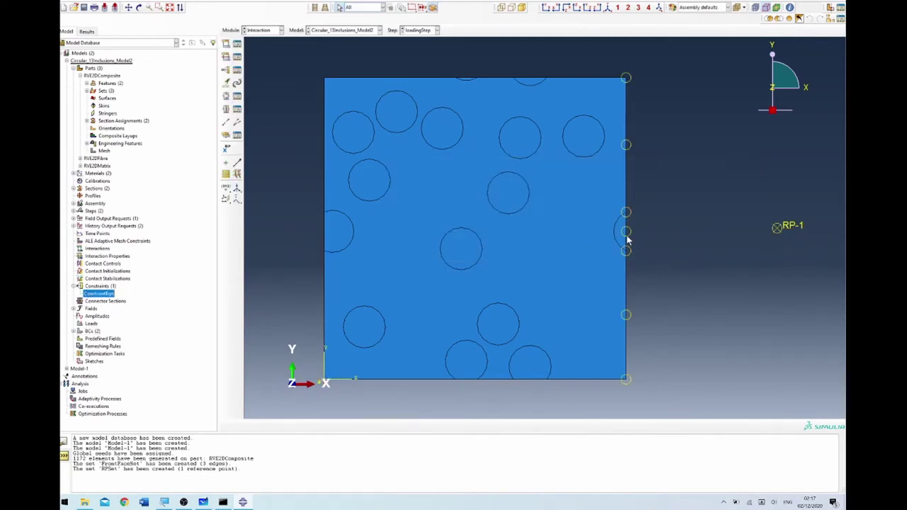
double_click(84, 391)
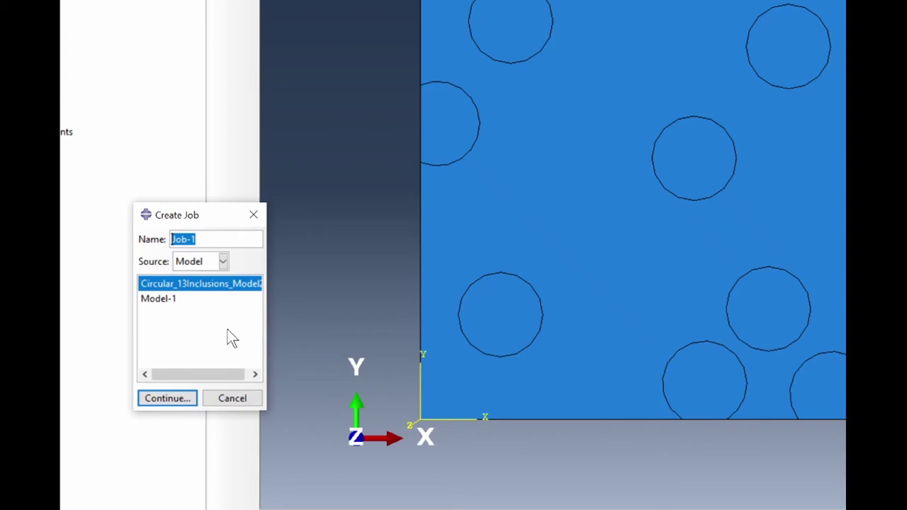
Name the new job CircInclu13_TensX_Sim1 and accept its default settings
type("CircInclu13")
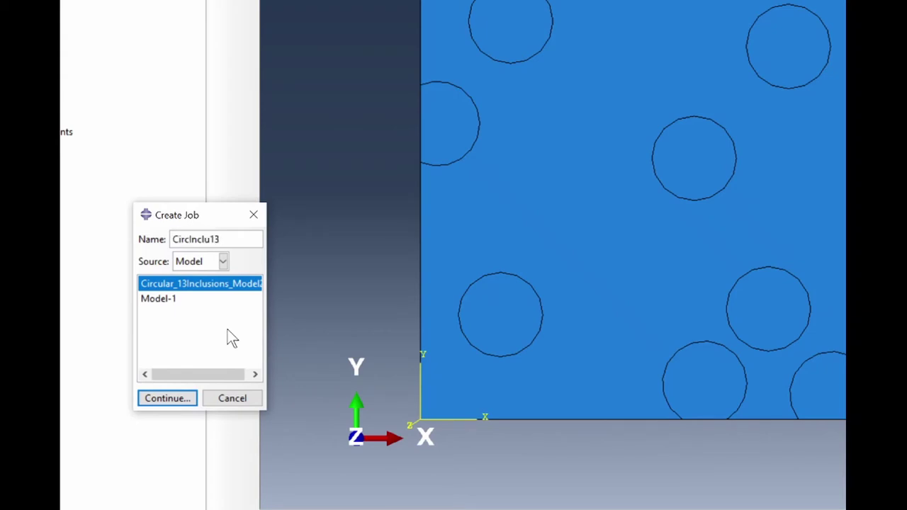
type("_1")
type("Tensi")
type("_Sim1")
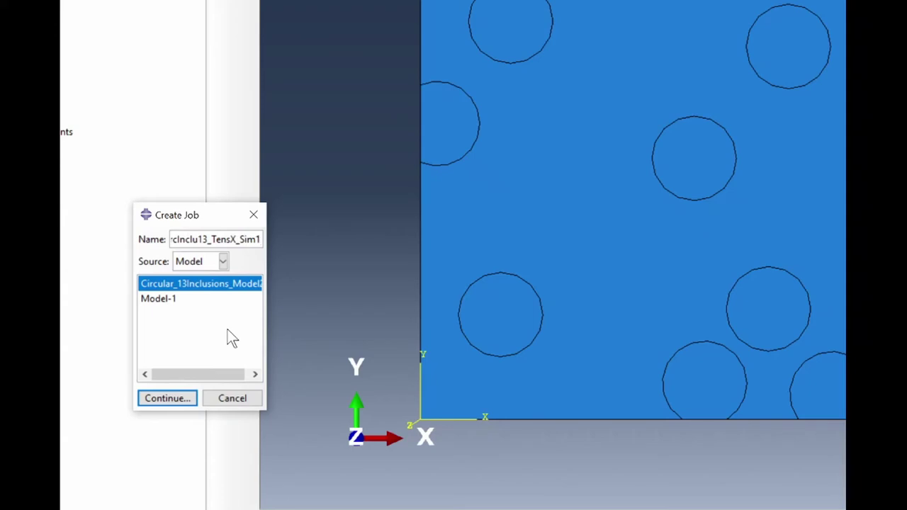
left_click(163, 400)
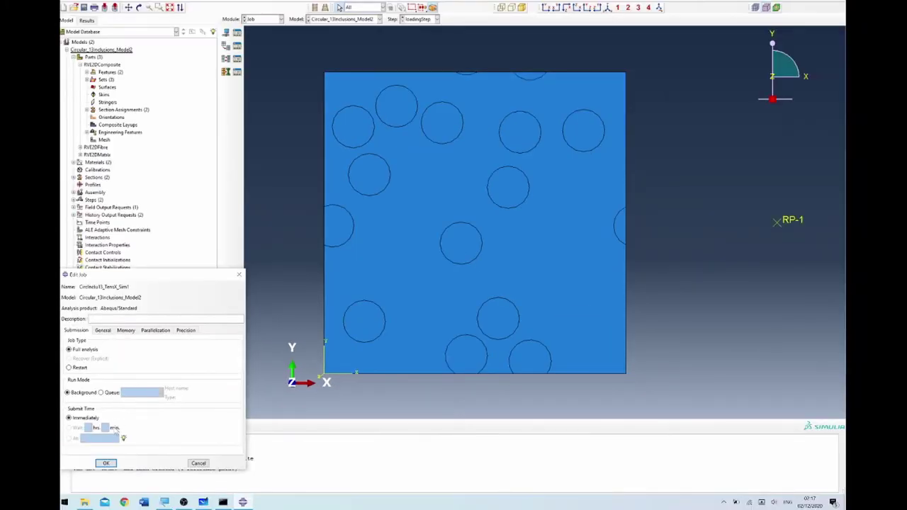
left_click(105, 462)
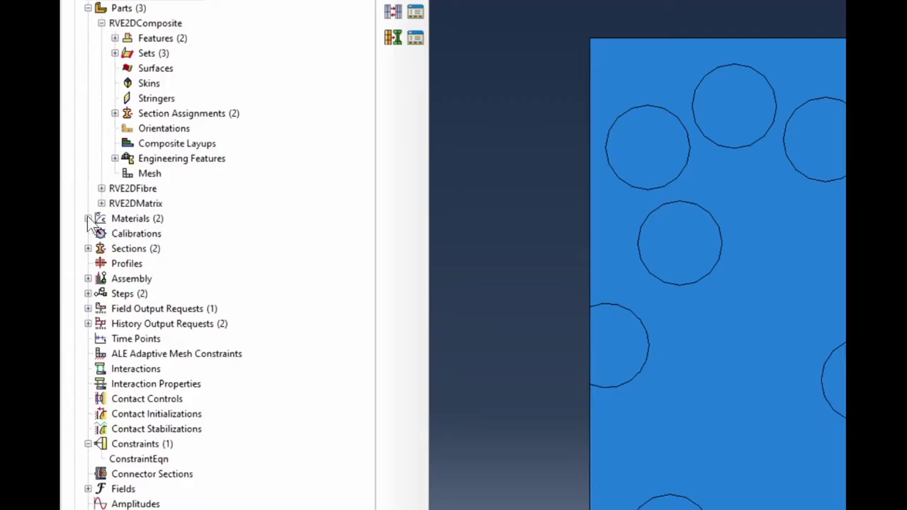
Add elastic behaviour to Aluminium_alloy with Young's modulus 70e and Poisson's ratio 0.31
left_click(73, 163)
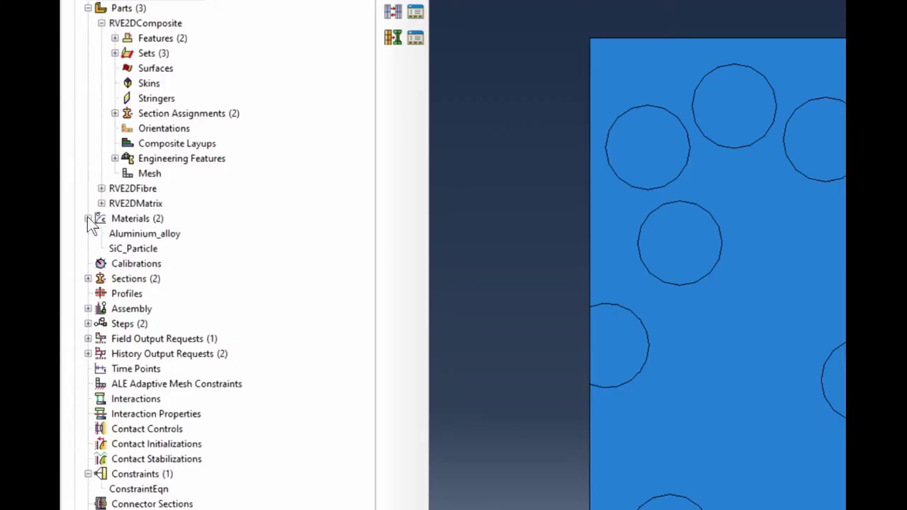
left_click(121, 236)
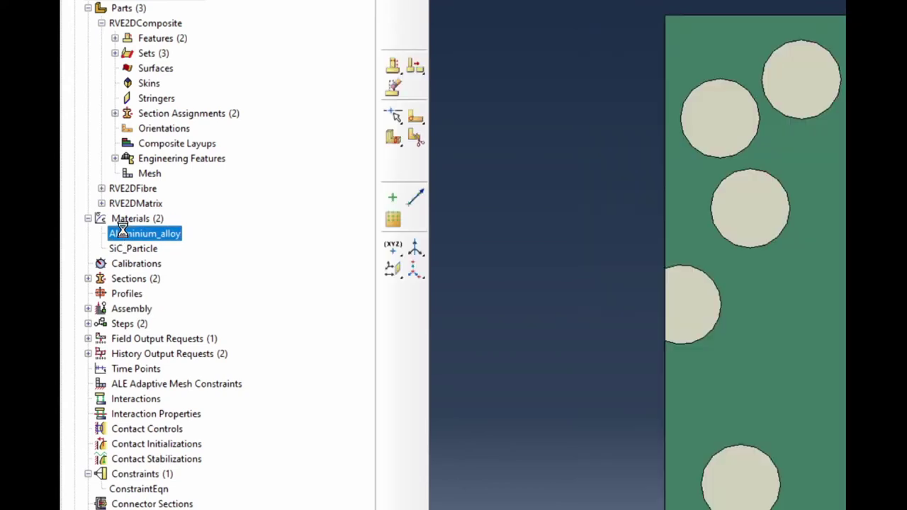
double_click(122, 231)
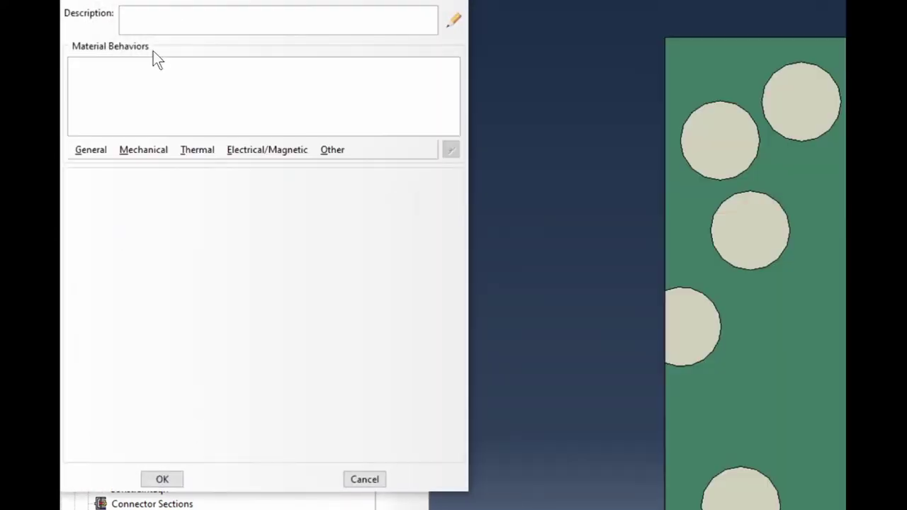
left_click(142, 151)
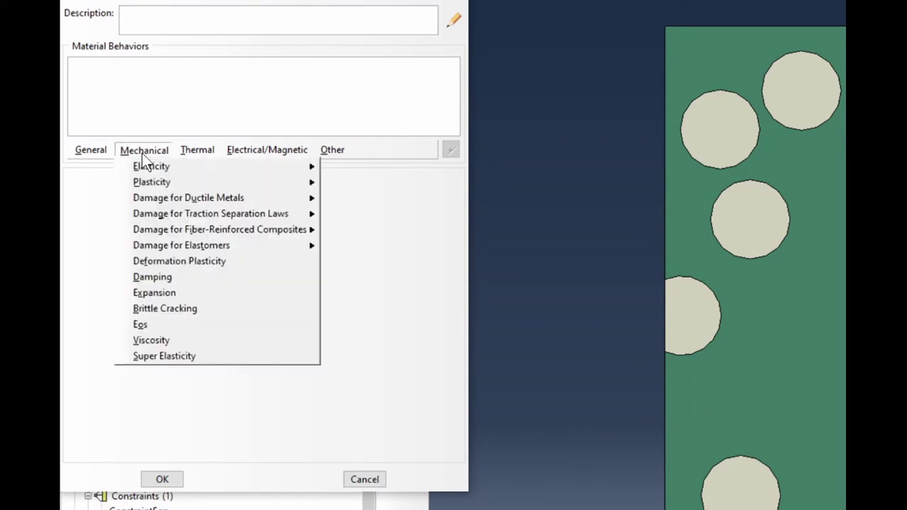
mouse_move(145, 161)
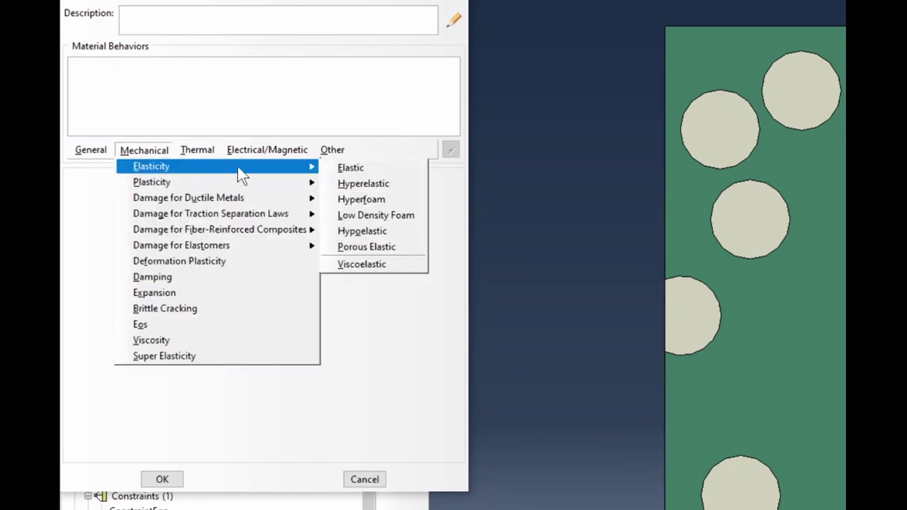
left_click(341, 166)
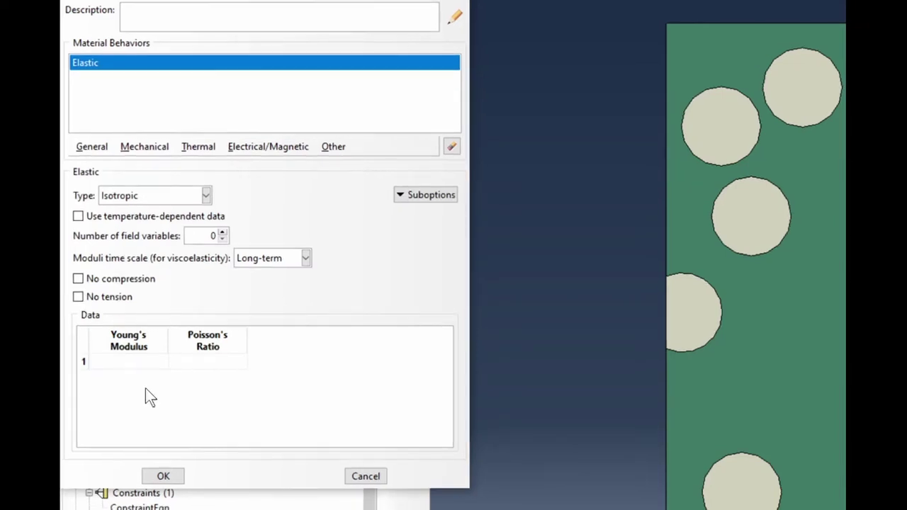
left_click(140, 366)
type("70e9")
key("Tab")
type("0.31")
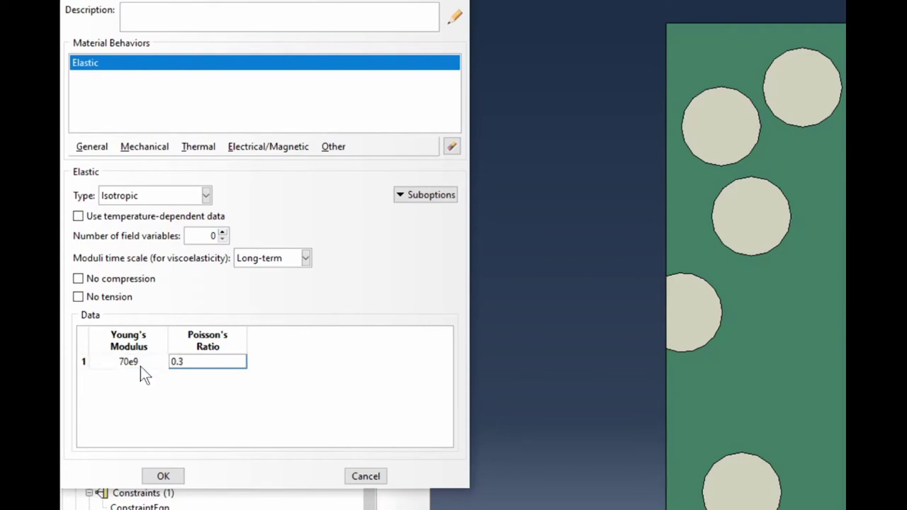
Add plastic behaviour with yield stress 400e6 at plastic strain 0 and save the material
left_click(137, 141)
mouse_move(241, 183)
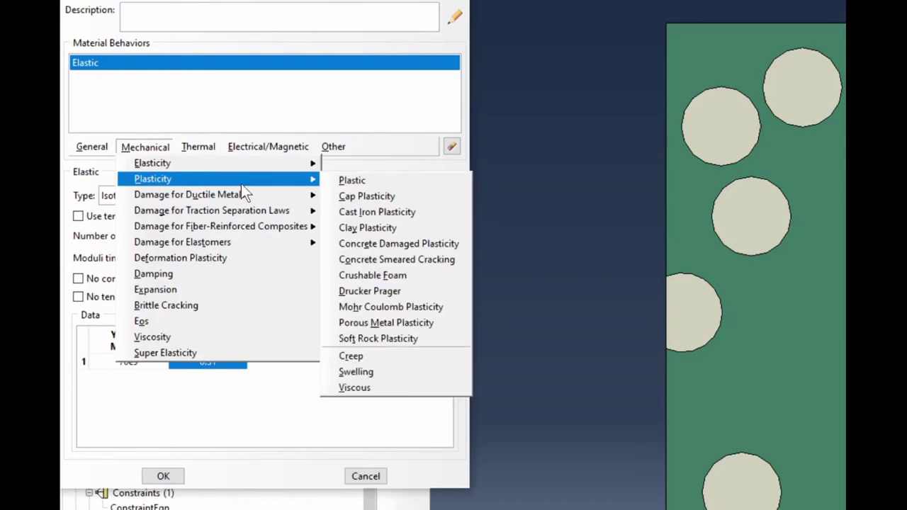
left_click(191, 349)
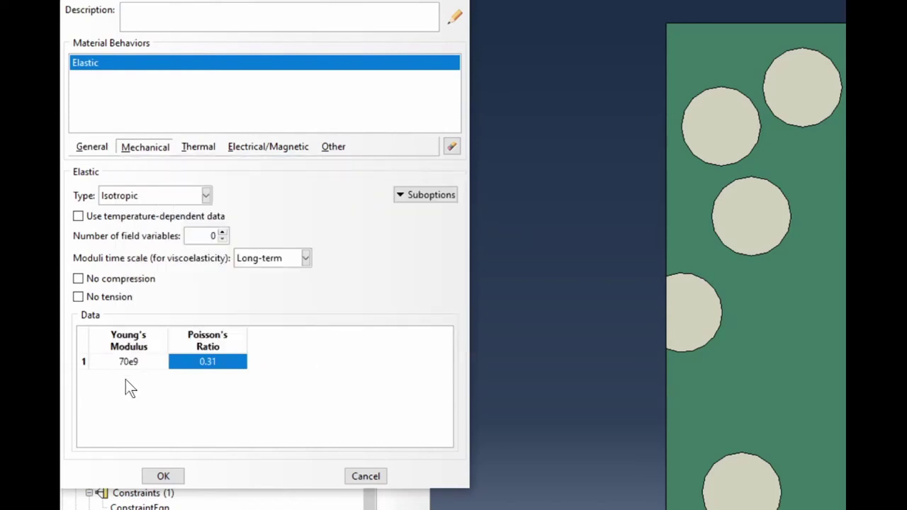
left_click(144, 340)
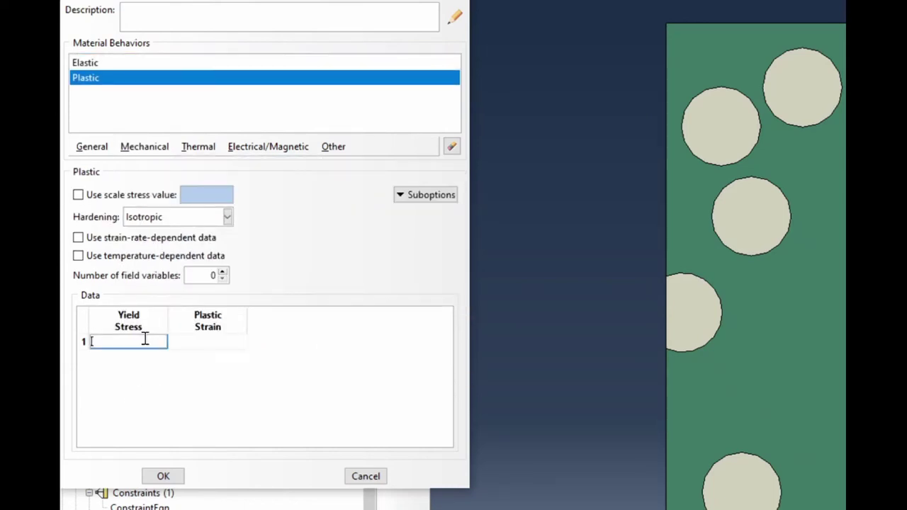
type("400e6")
key("Tab")
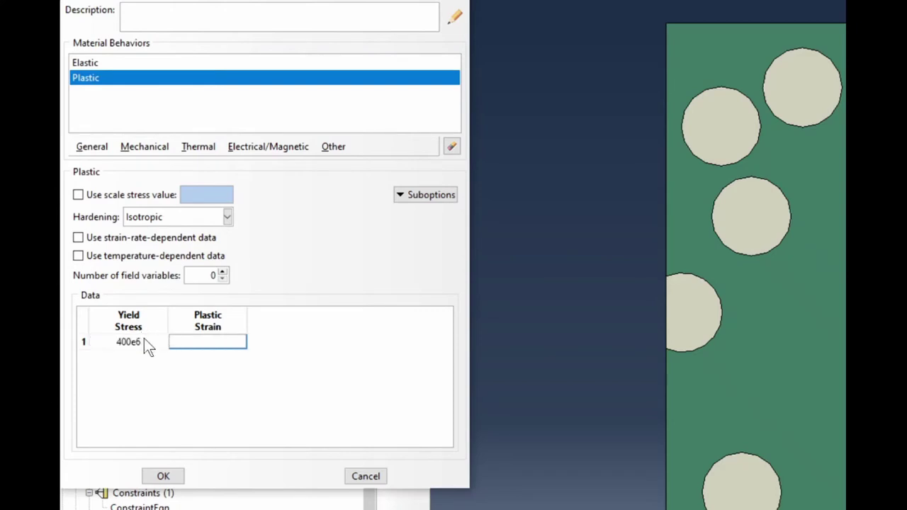
type("0")
left_click(163, 477)
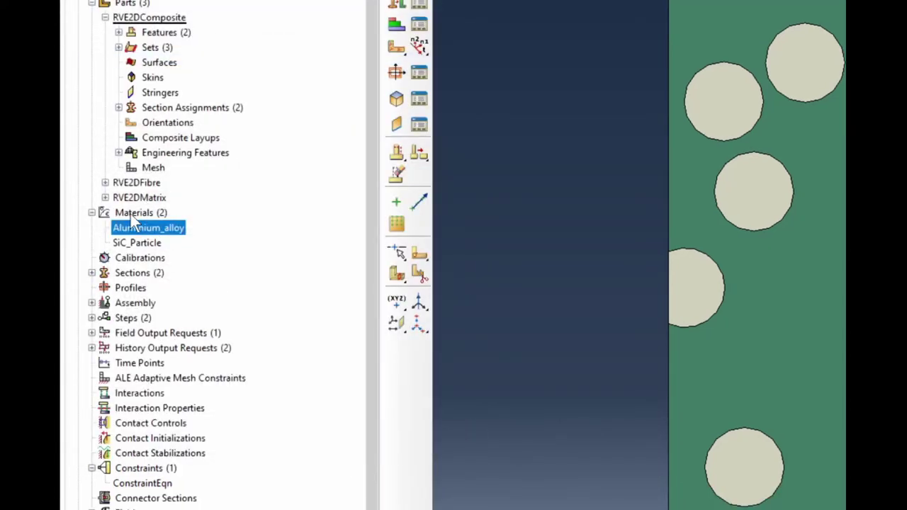
Give SiC_Particle elastic behaviour with Young's modulus 140e9 and Poisson's ratio 0.3
left_click(126, 241)
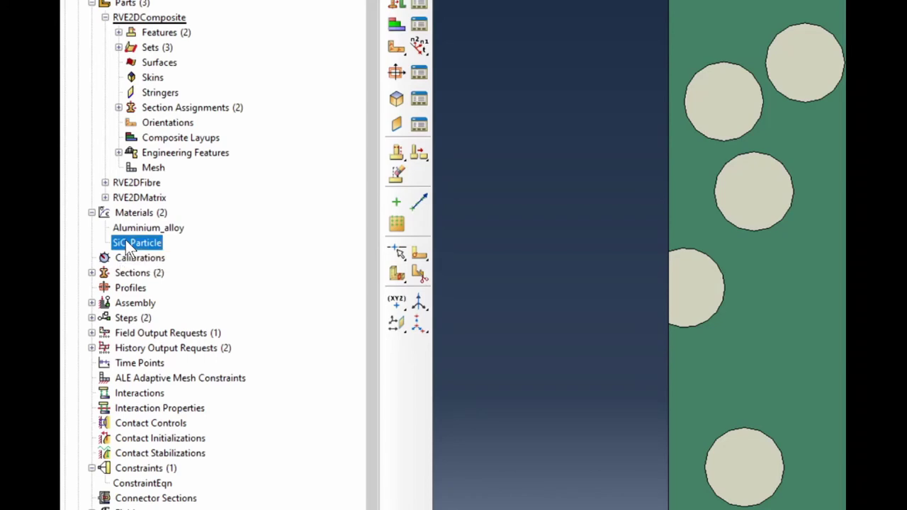
double_click(126, 241)
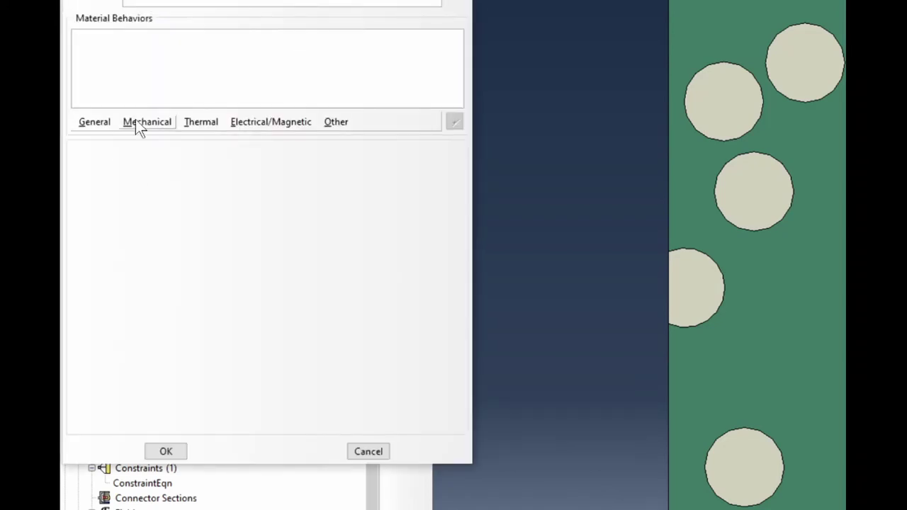
left_click(138, 122)
mouse_move(148, 139)
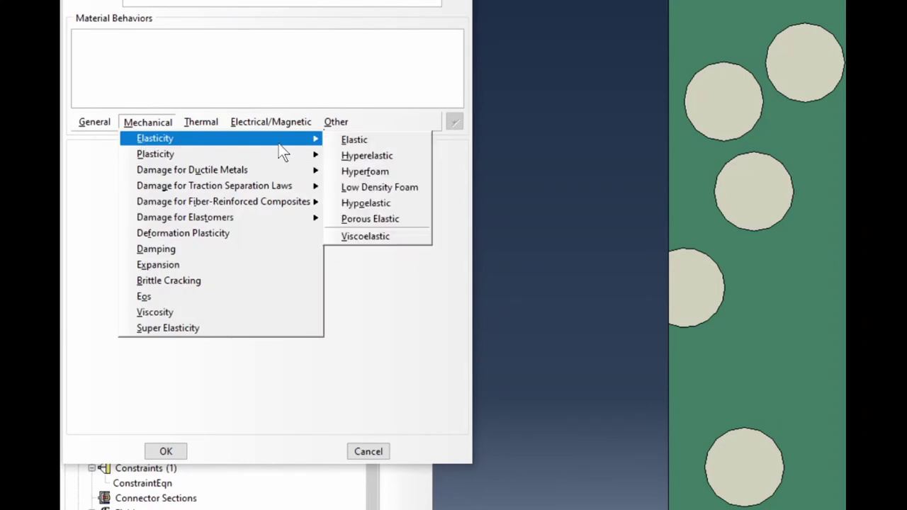
left_click(346, 142)
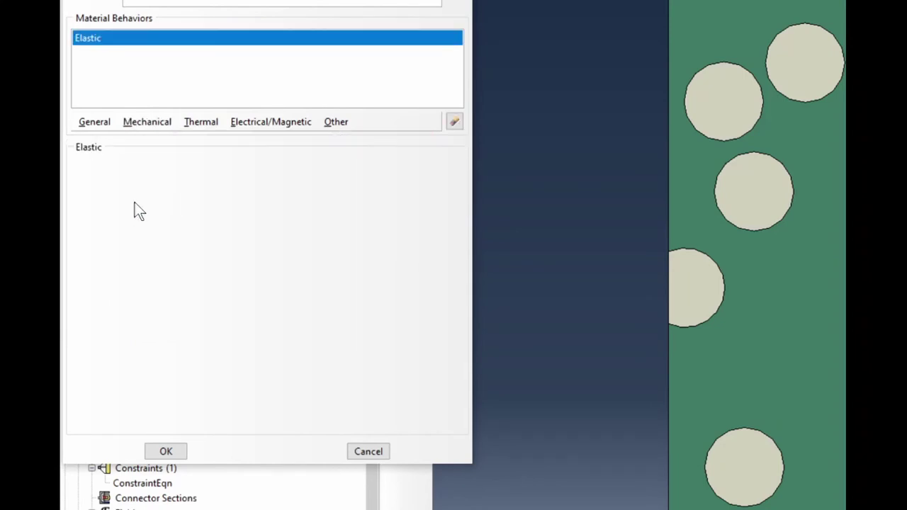
left_click(131, 336)
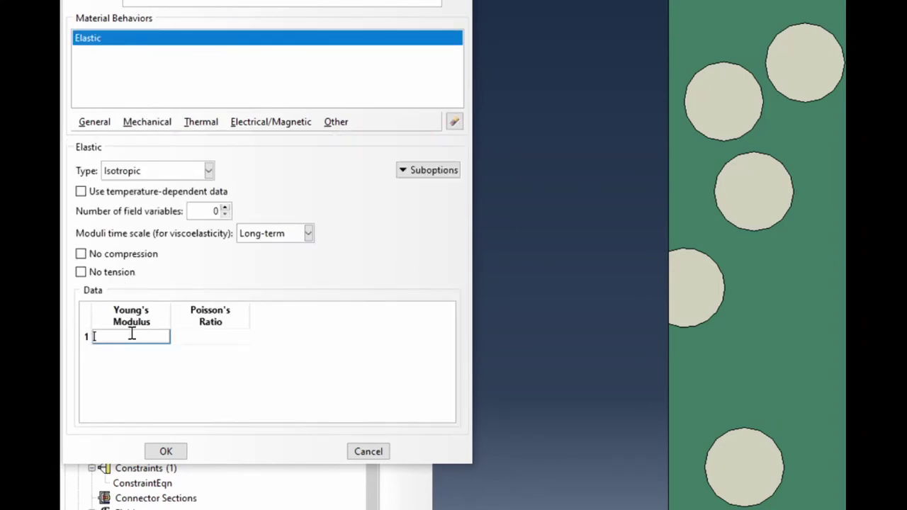
type("140e9")
key("Tab")
type("0")
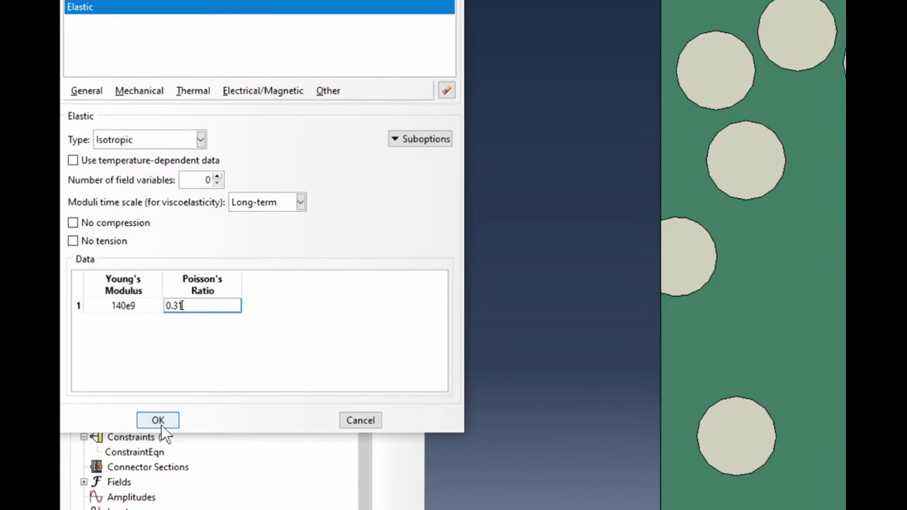
left_click(158, 421)
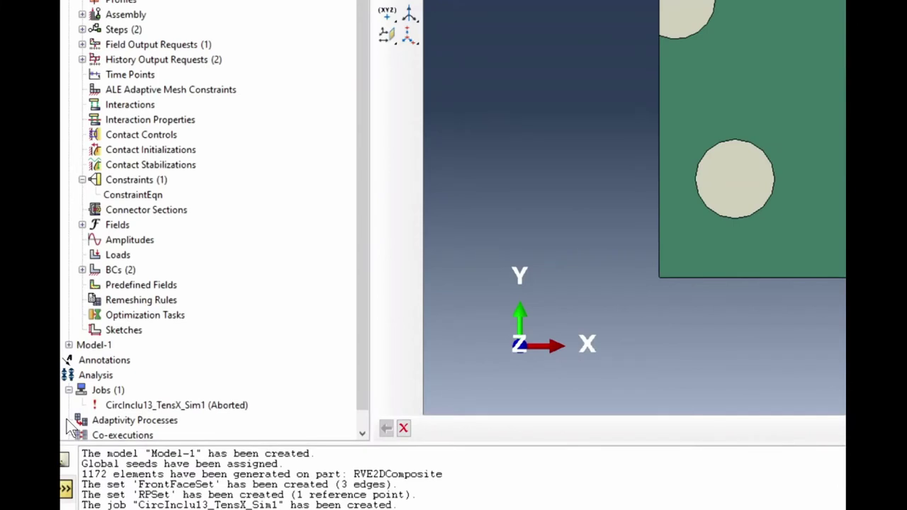
Submit CircInclu13_TensX_Sim1 again, suppressing the warning and overwriting the old job files
right_click(134, 407)
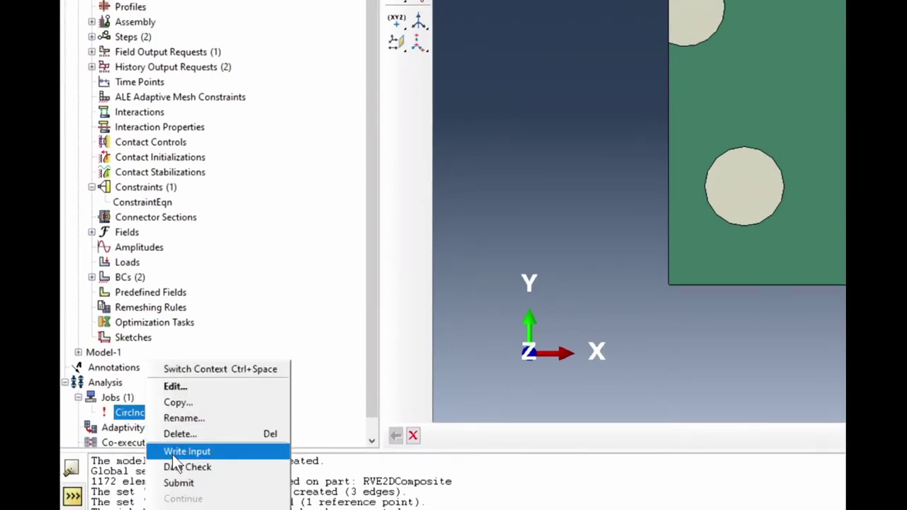
left_click(178, 483)
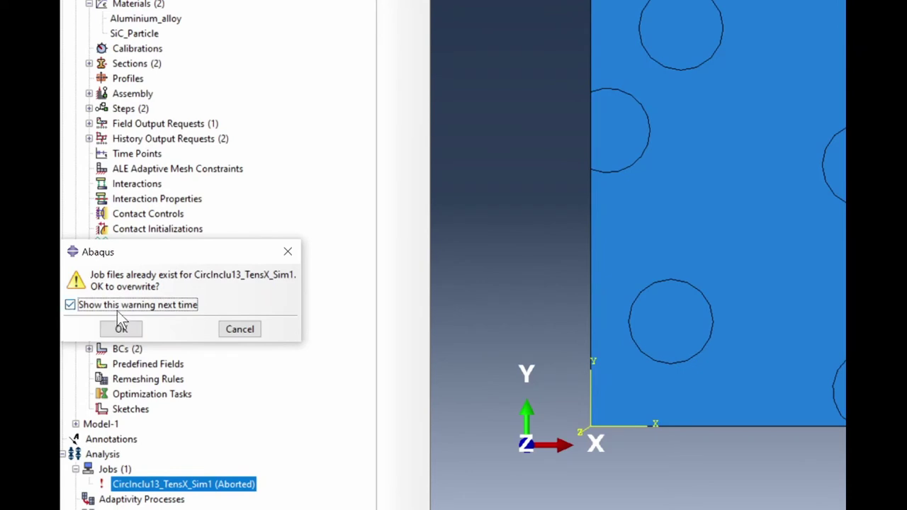
key("space")
left_click(120, 330)
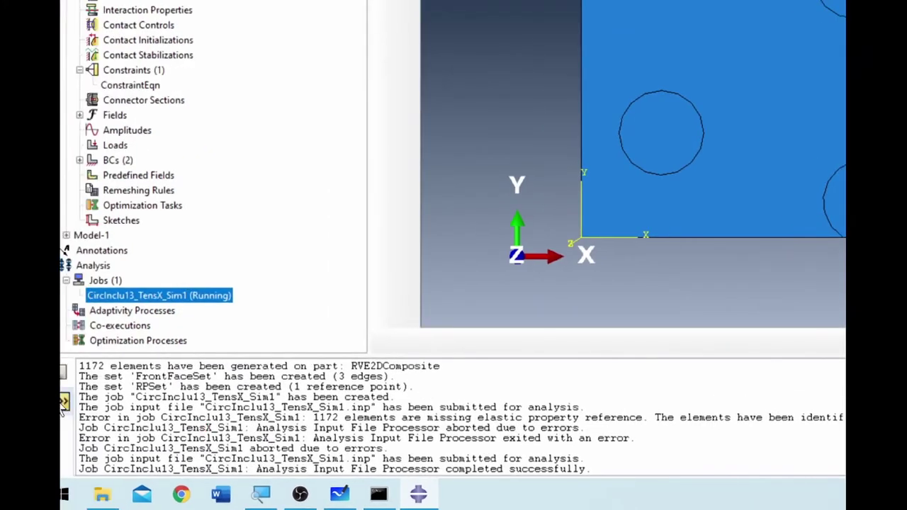
Monitor the job until it completes after 16 increments, then dismiss the monitor
right_click(189, 303)
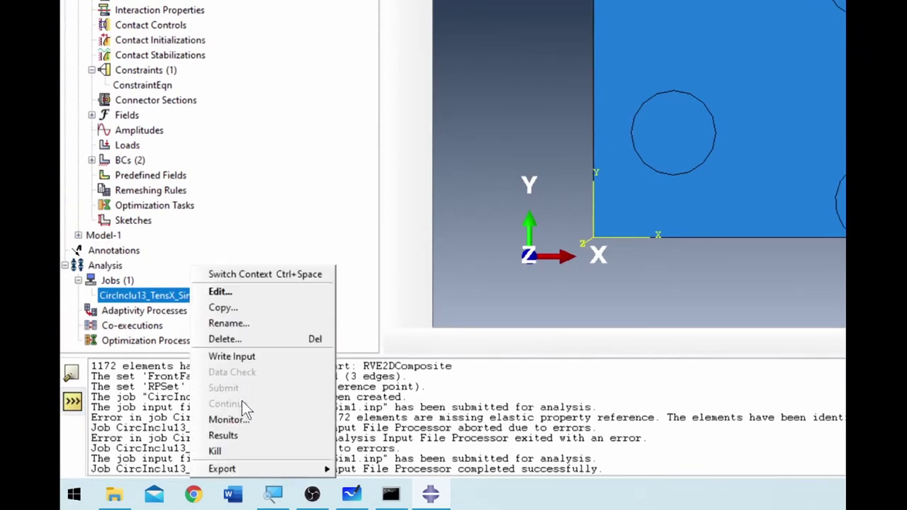
left_click(238, 421)
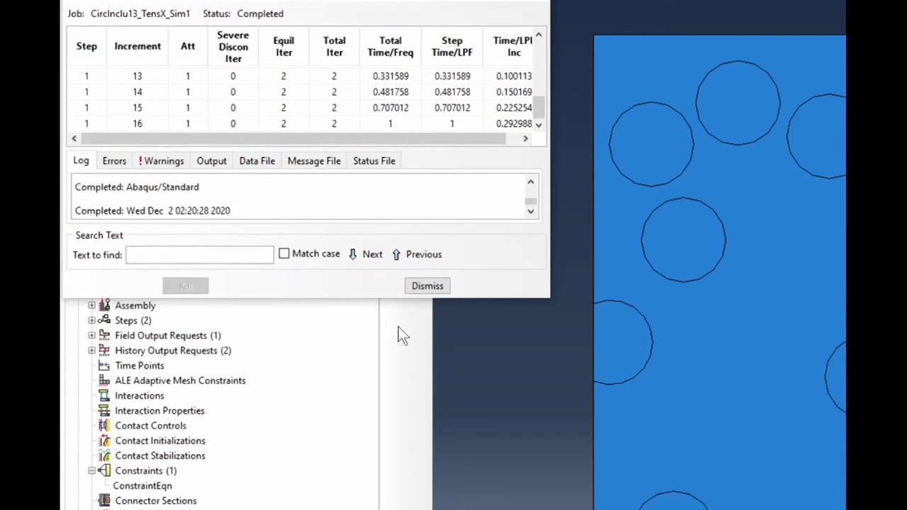
left_click(427, 290)
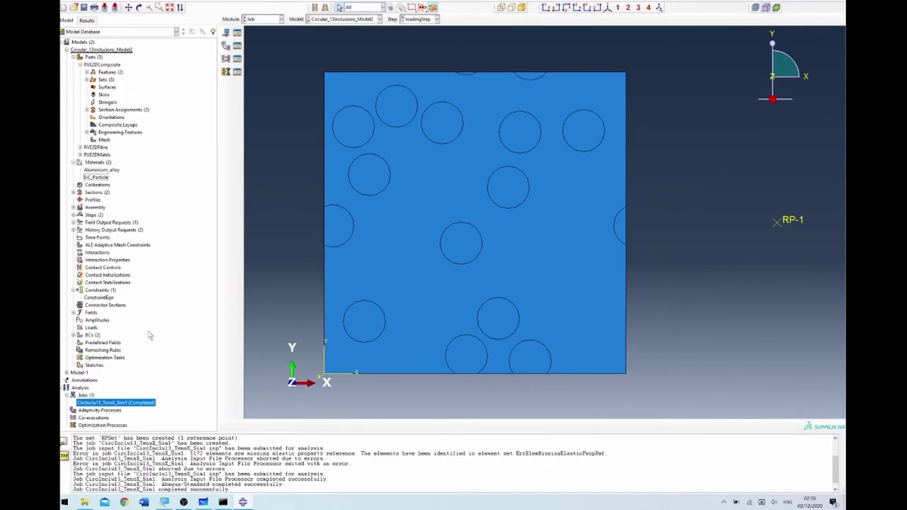
Open CircInclu13_TensX_Sim1.odb, animate deformed-shape contours, and display PE Max. In-Plane Principal
right_click(140, 405)
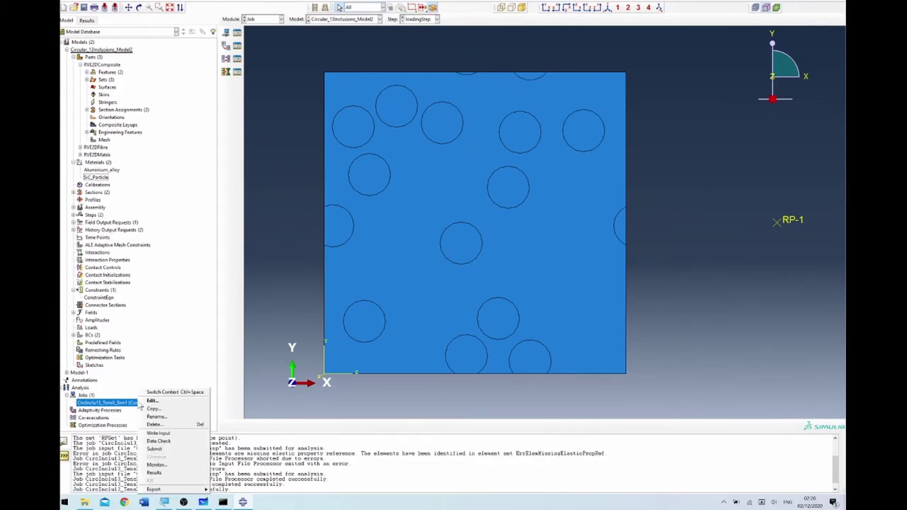
left_click(156, 474)
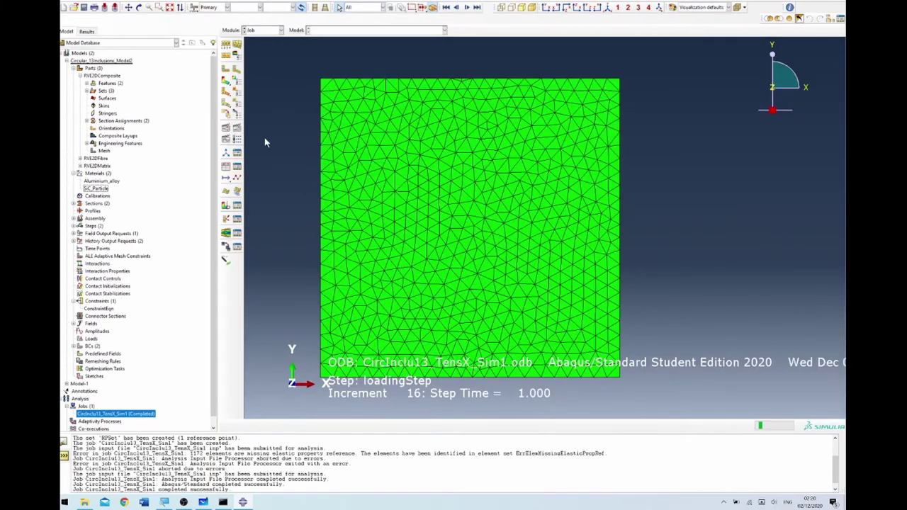
left_click(226, 82)
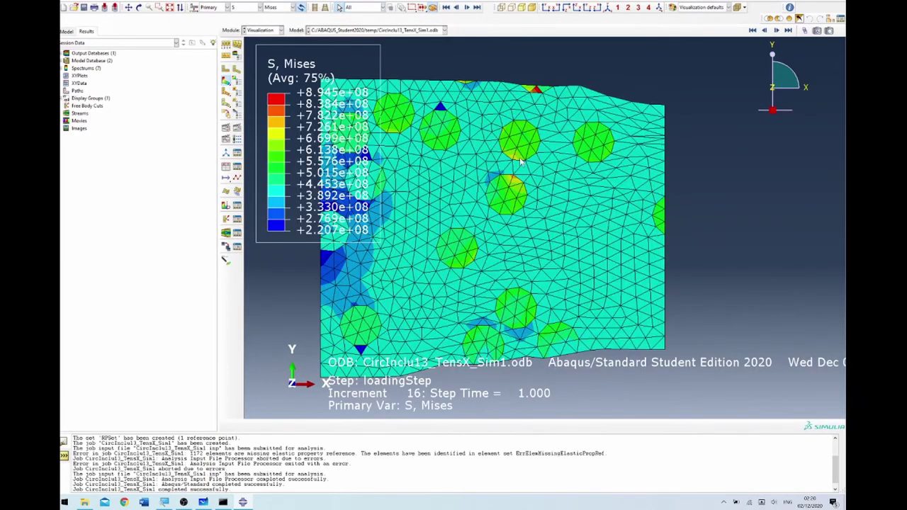
left_click(237, 129)
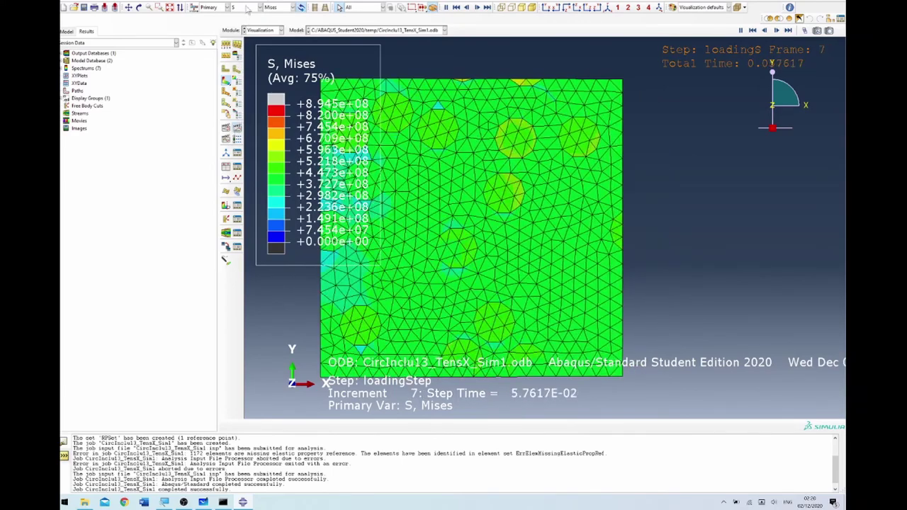
left_click(247, 7)
left_click(241, 25)
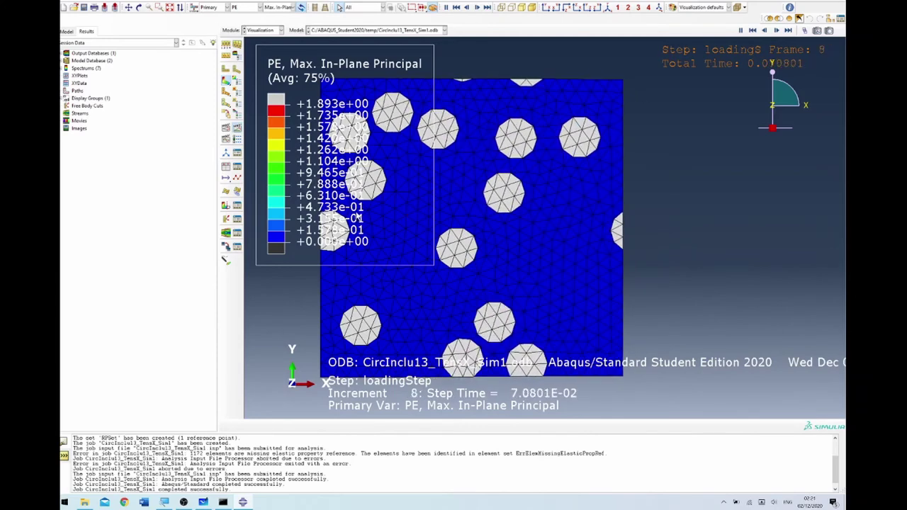
Pan the animated PE contour plot rightward in the viewport
left_click(131, 7)
left_click_drag(465, 182, 567, 192)
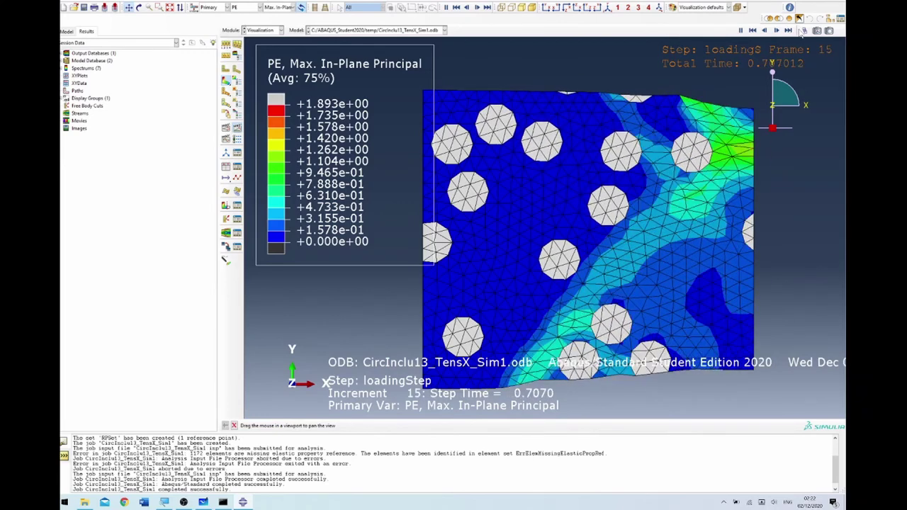
Stop the animation on final increment 16 at step time 1.000
left_click(787, 31)
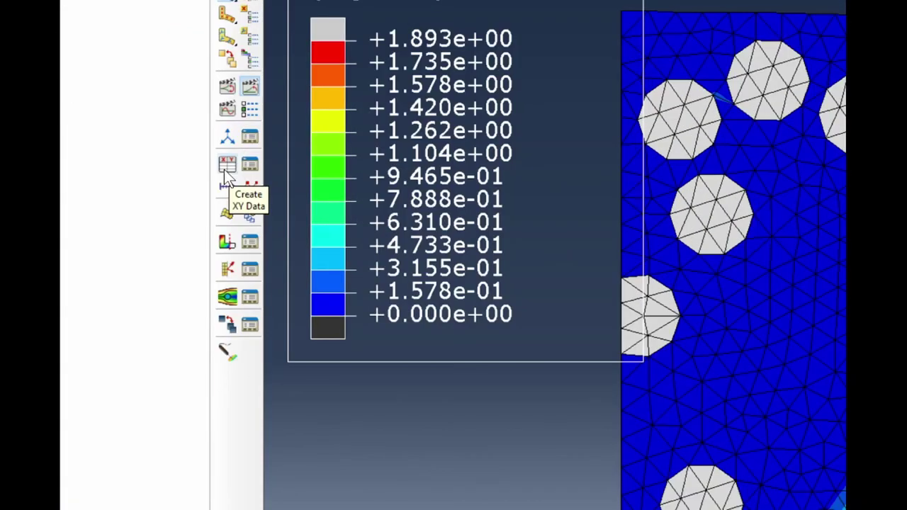
Create XY data from ODB history output and plot the reference point's RF1 and U1 against time
left_click(224, 170)
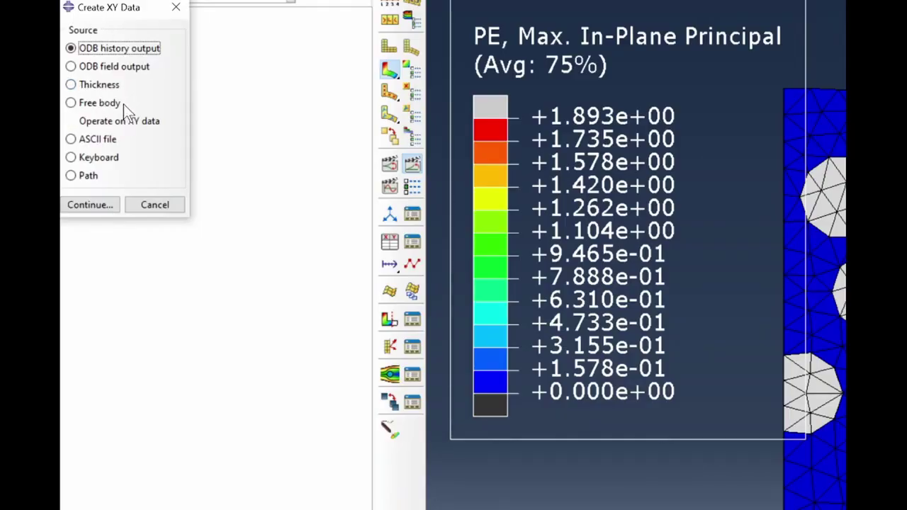
left_click(108, 204)
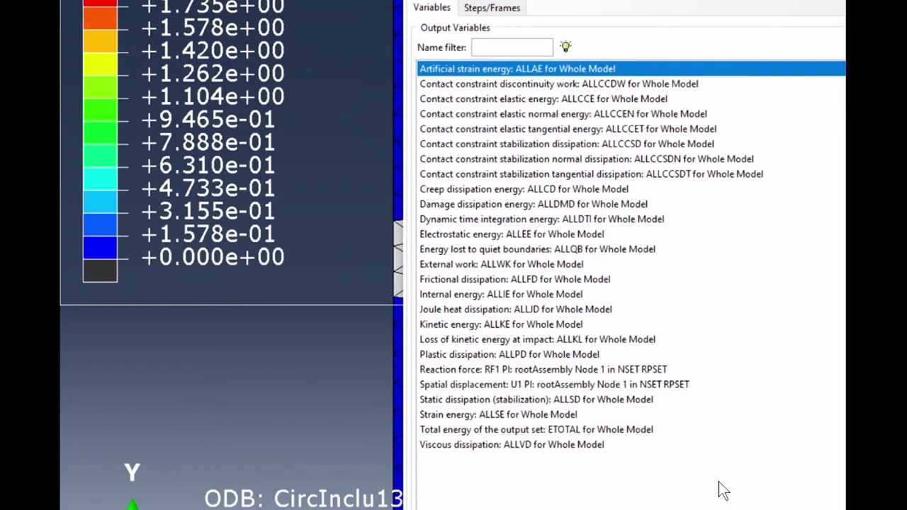
left_click(521, 369)
left_click(510, 385)
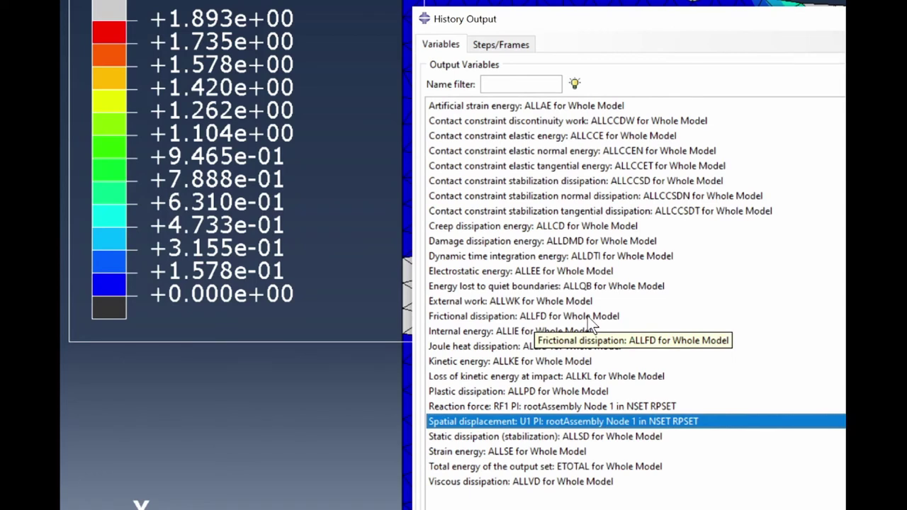
left_click(556, 408)
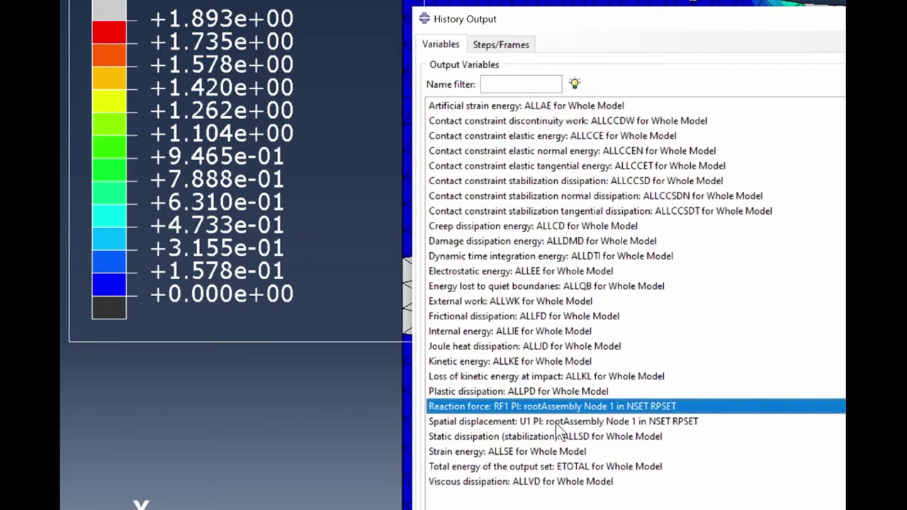
left_click(555, 423, "ctrl")
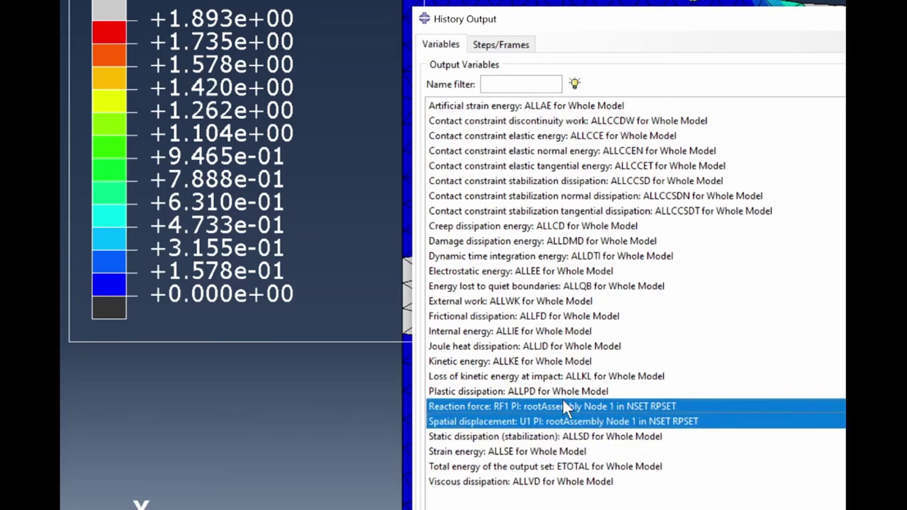
left_click(562, 407)
left_click(563, 421, "ctrl")
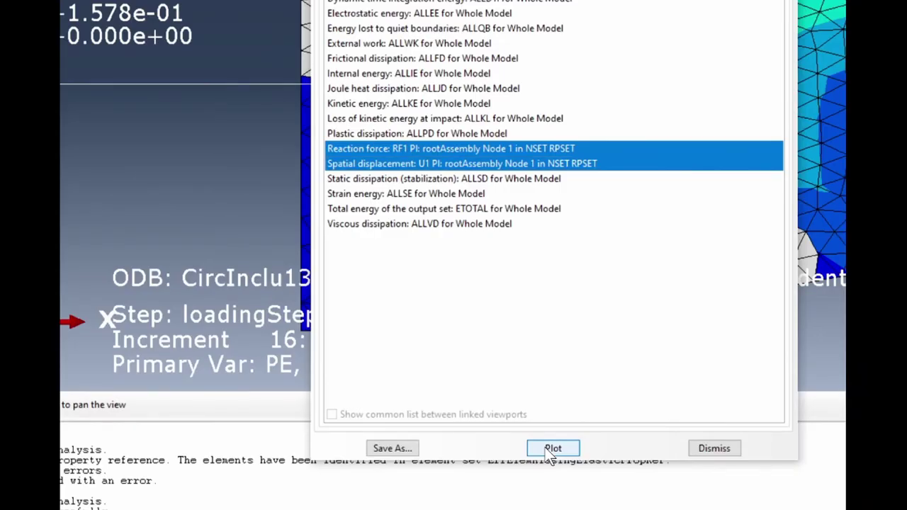
left_click(548, 448)
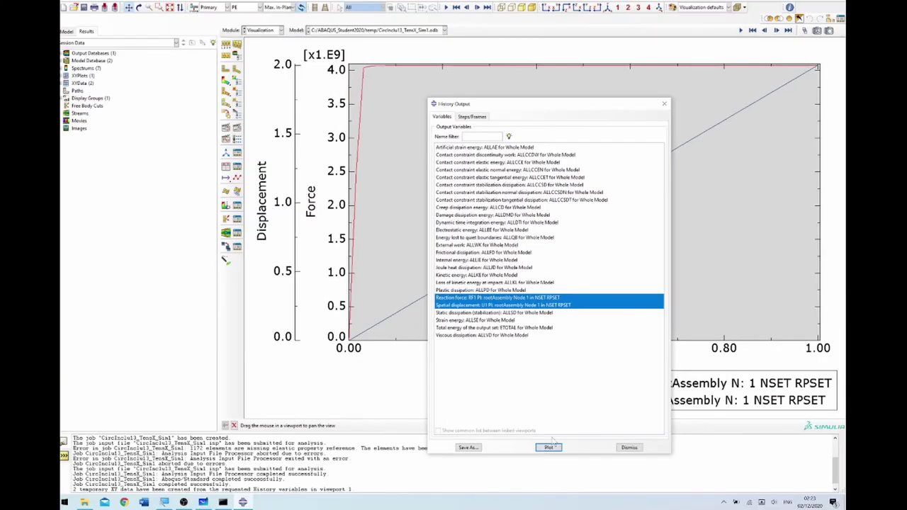
Dismiss the History Output list to reveal the RF1 and U1 plot and legend
left_click(618, 449)
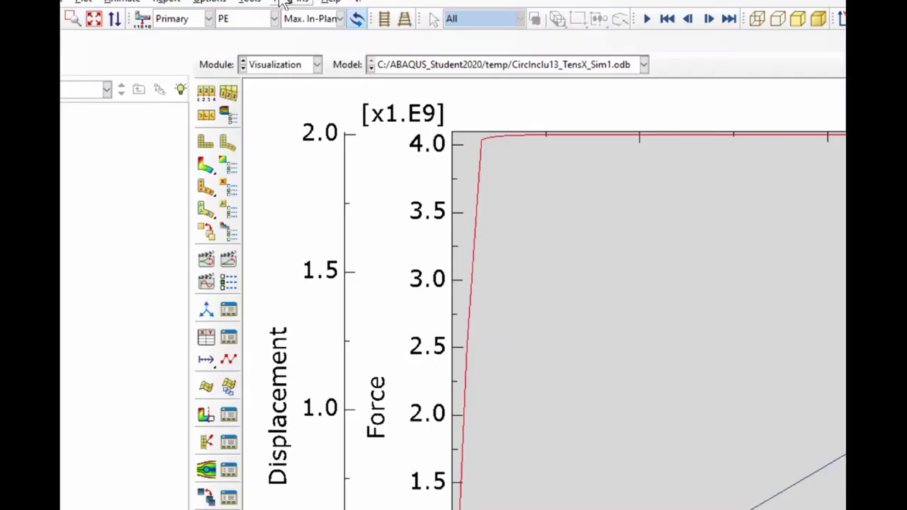
Use the Excel Utilities plug-in to send XY data from the current XY plot to Excel
left_click(268, 1)
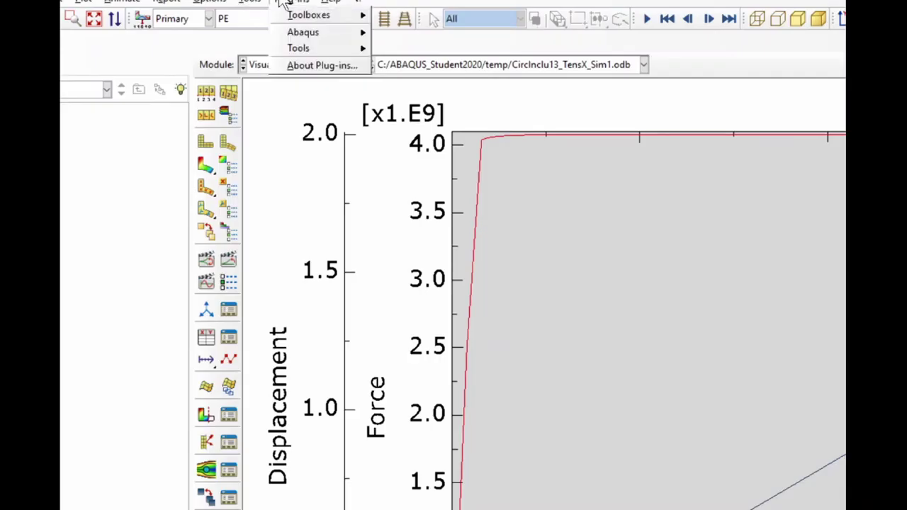
mouse_move(326, 44)
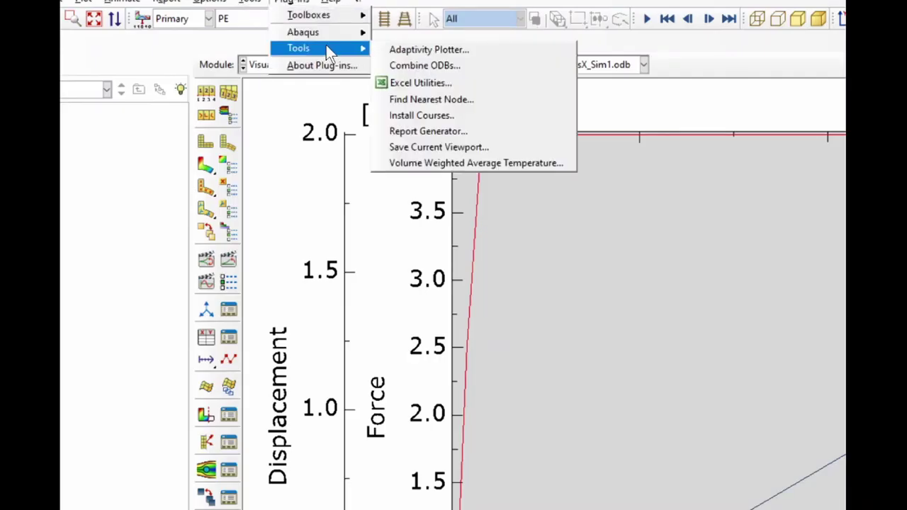
left_click(399, 84)
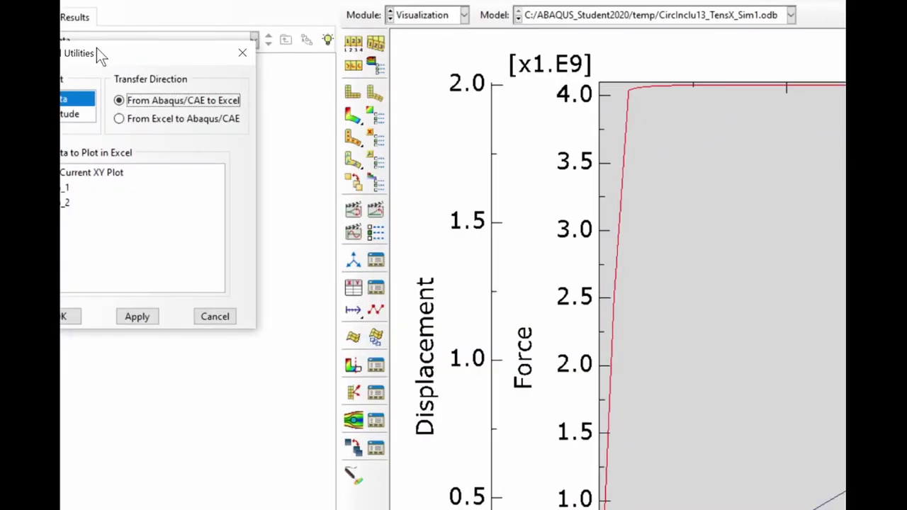
left_click_drag(97, 50, 181, 54)
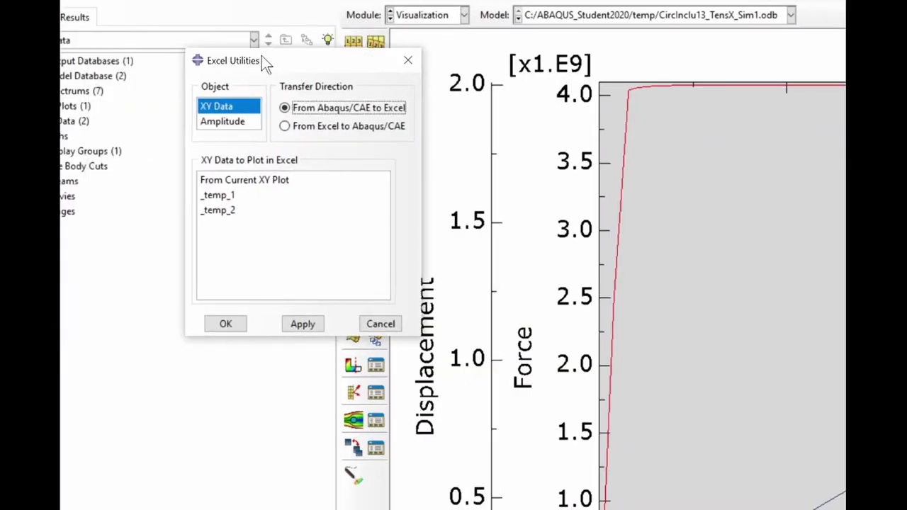
left_click(235, 107)
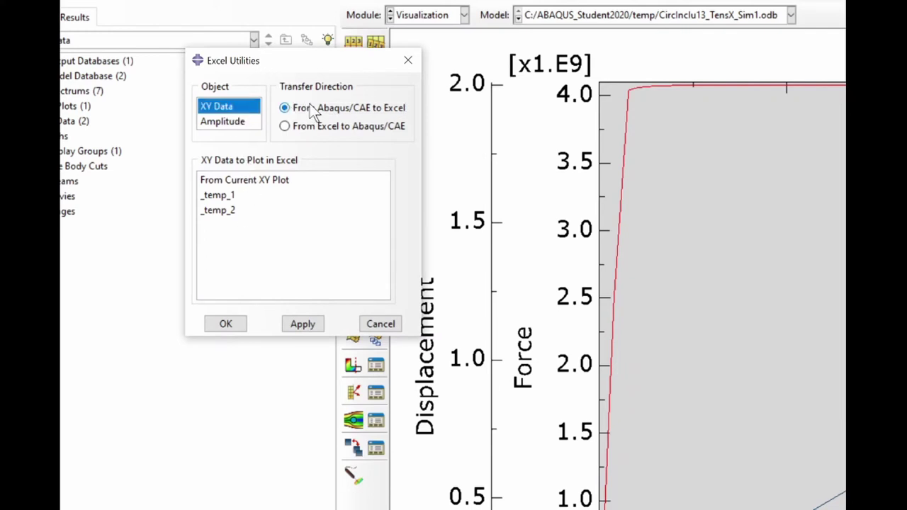
left_click(242, 182)
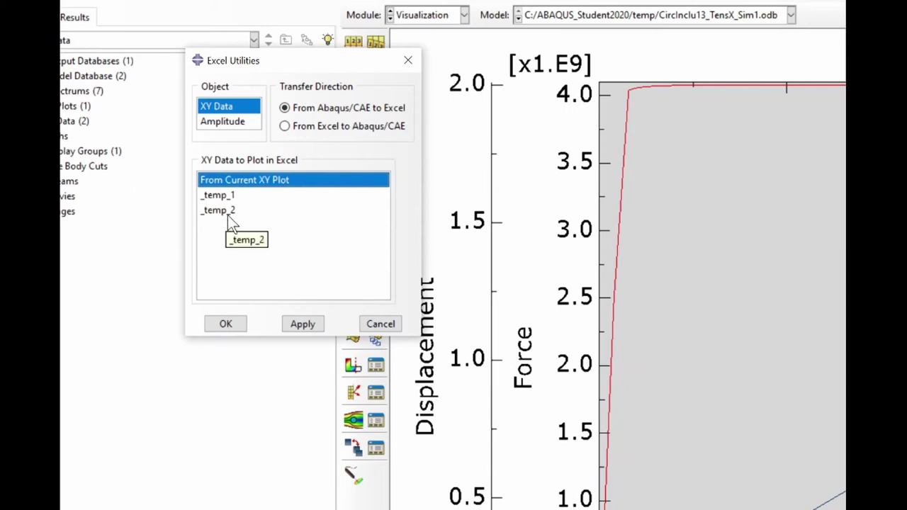
left_click(258, 183)
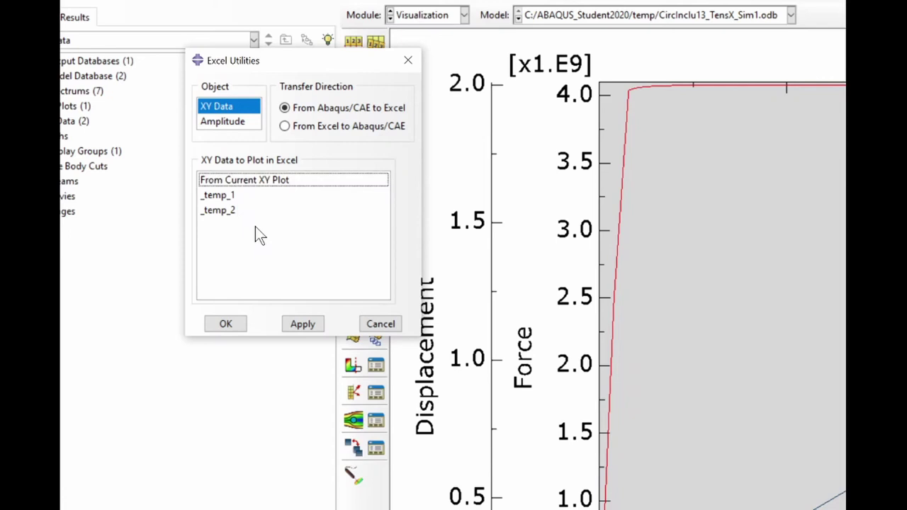
left_click(230, 327)
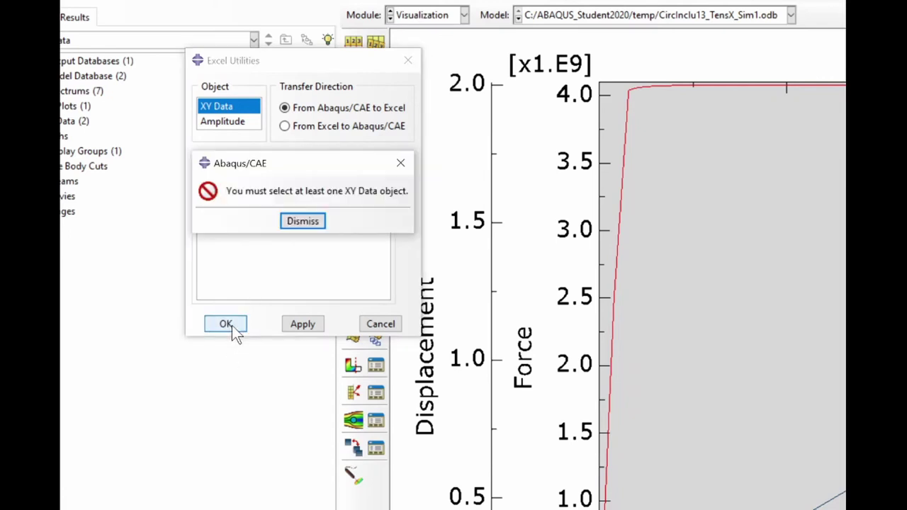
left_click(304, 220)
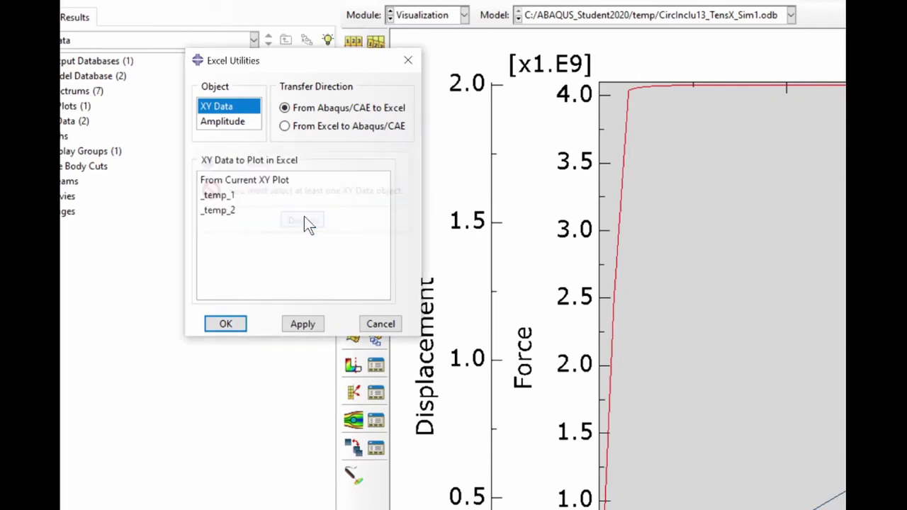
left_click(217, 182)
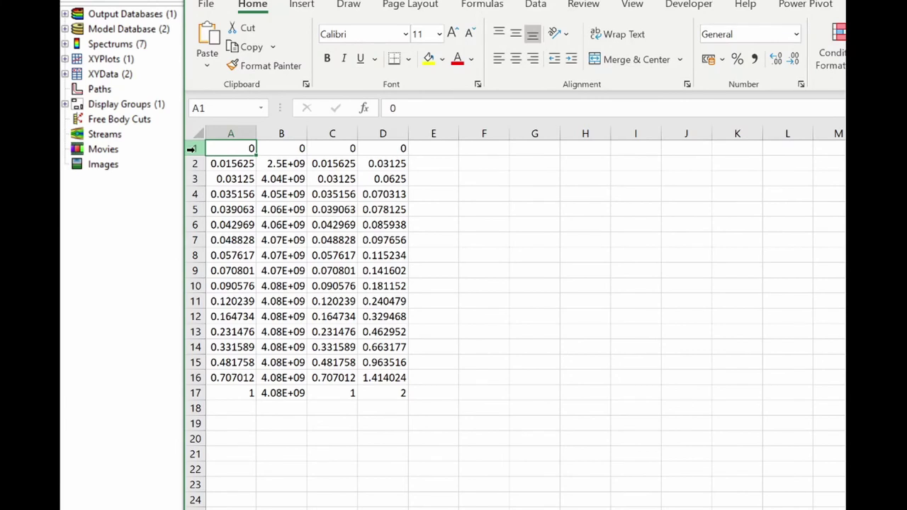
Insert a heading row with 'Time' in A1 and 'Force, F1 (N)' in B1
right_click(191, 149)
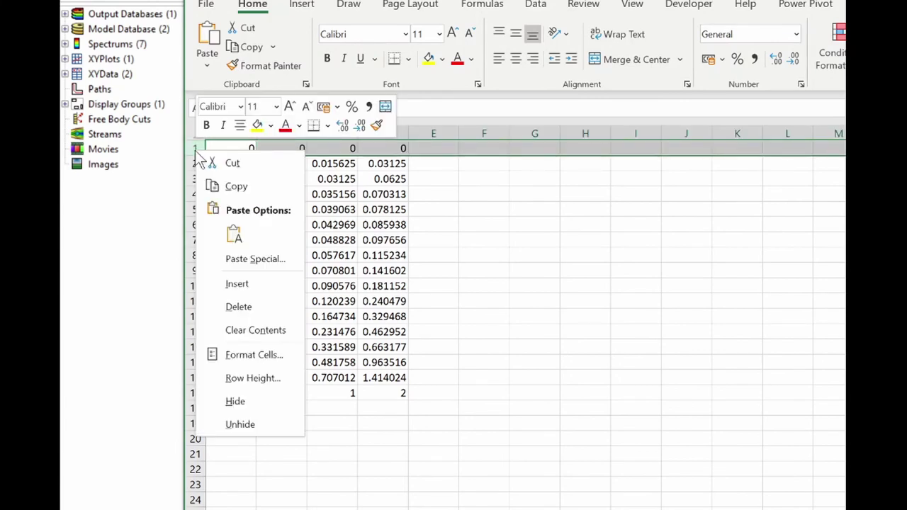
key("Escape")
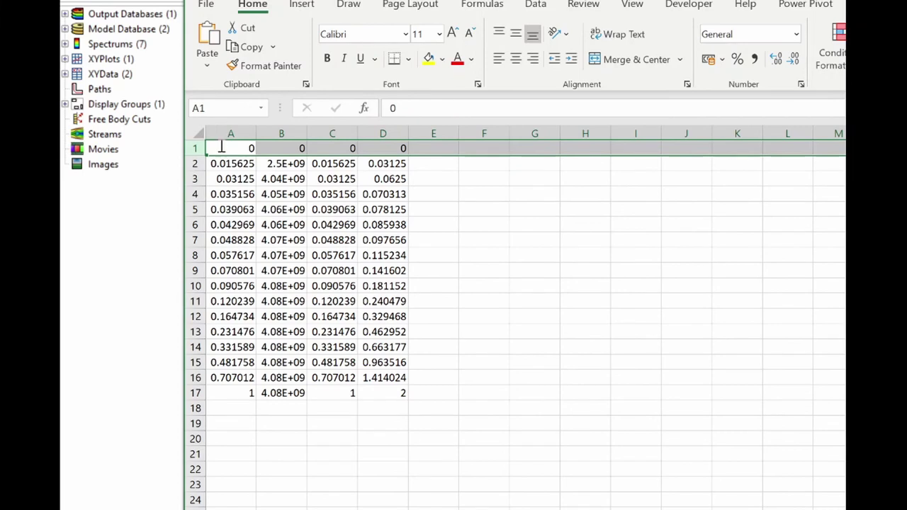
key("ctrl+shift+equal")
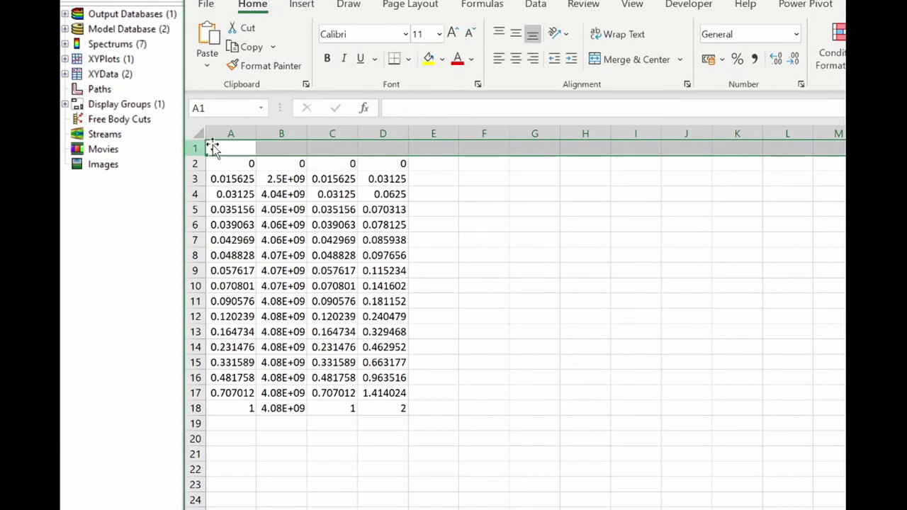
left_click(220, 145)
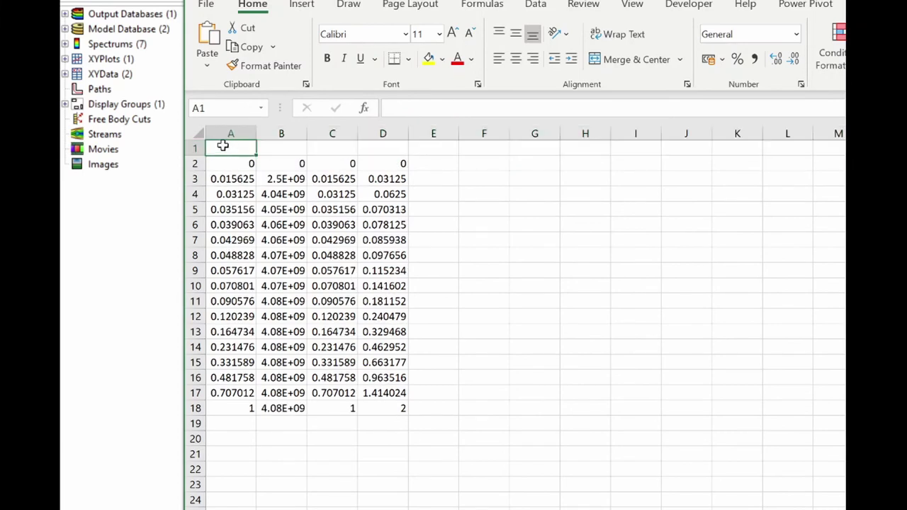
type("Time")
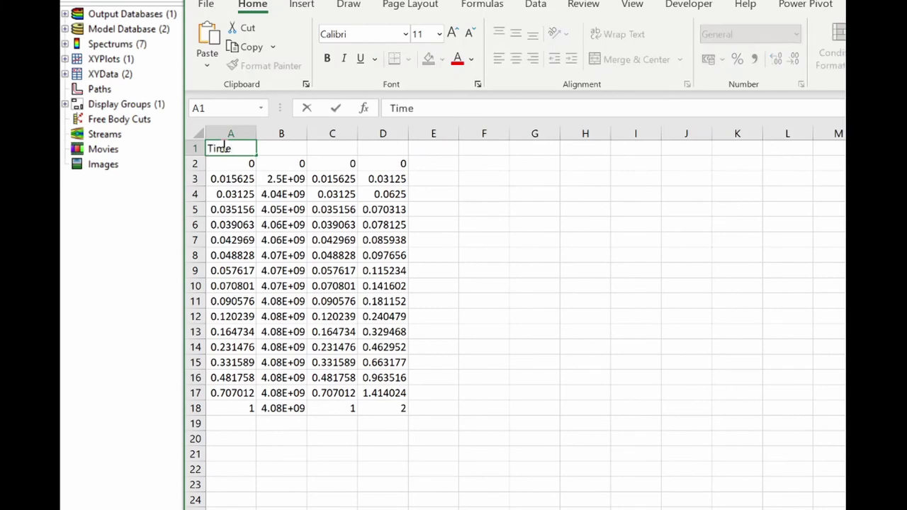
key("Tab")
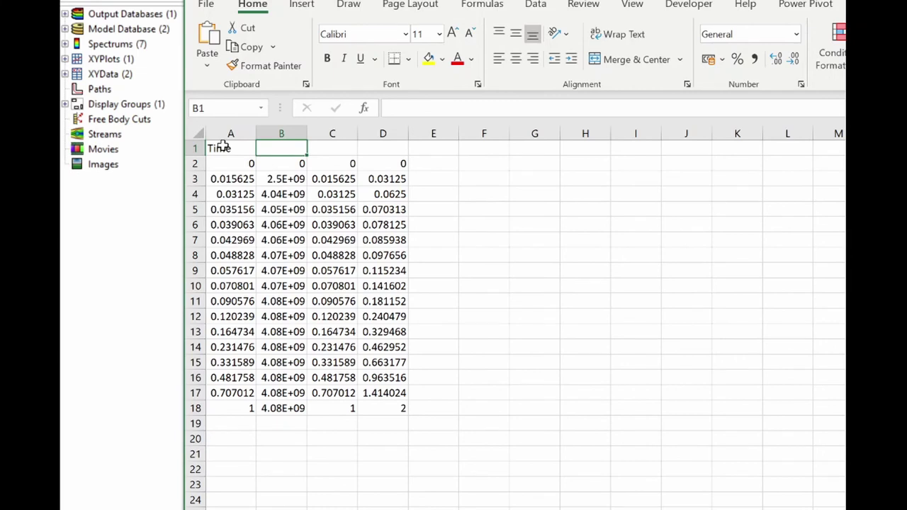
type("F")
key("BackSpace")
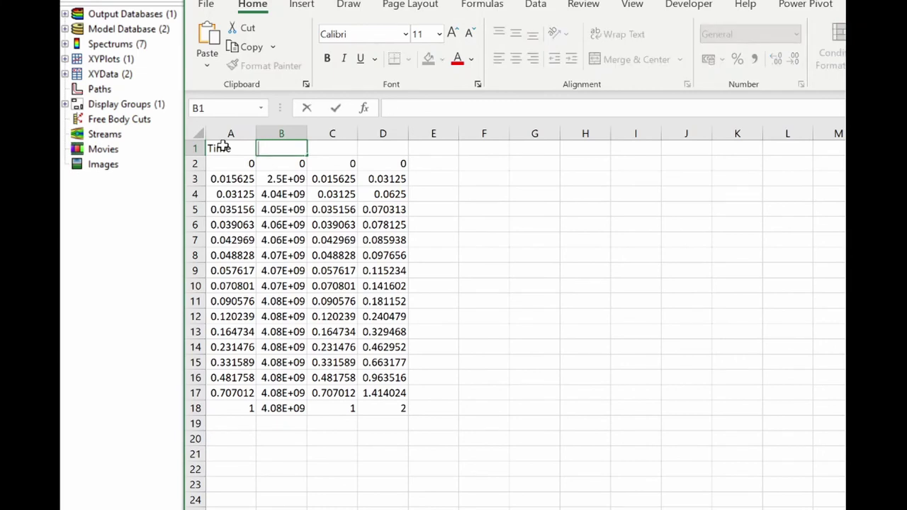
type("Force, F1 (N)")
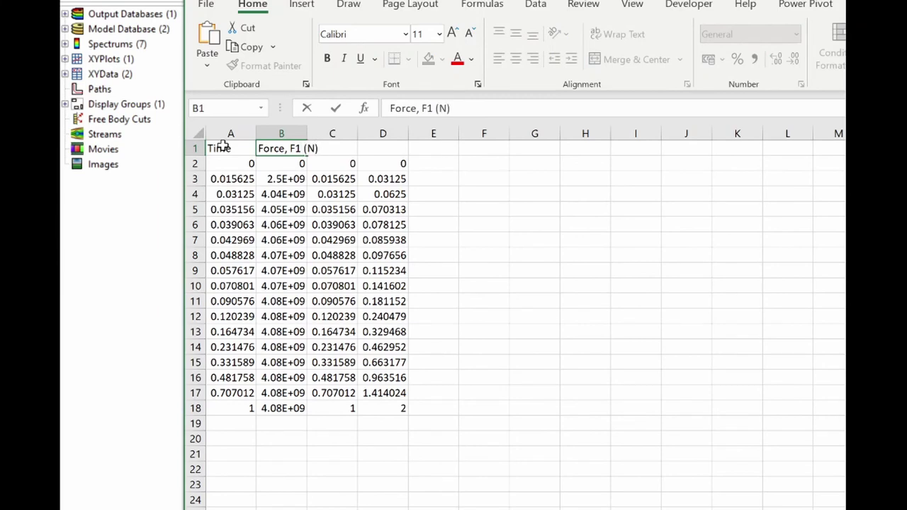
key("Tab")
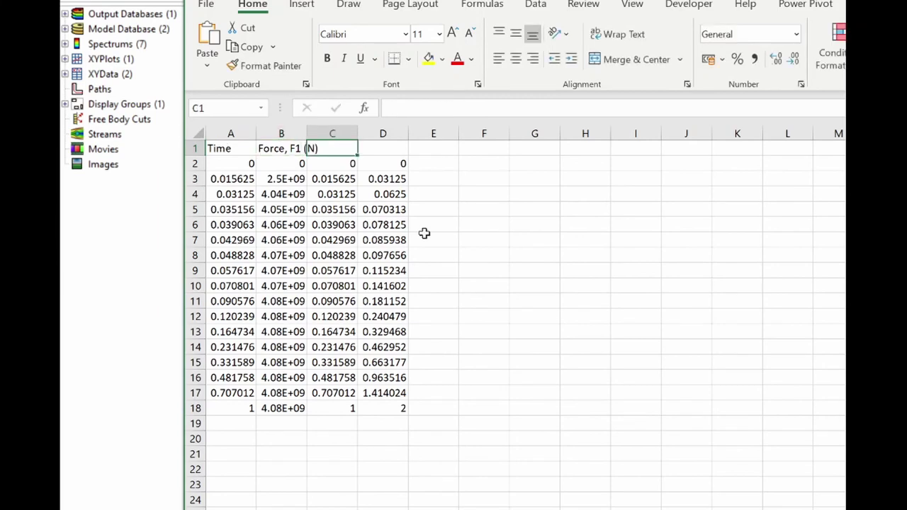
Delete the duplicate time column C and head the displacement column 'Displacement, U1'
left_click(333, 133)
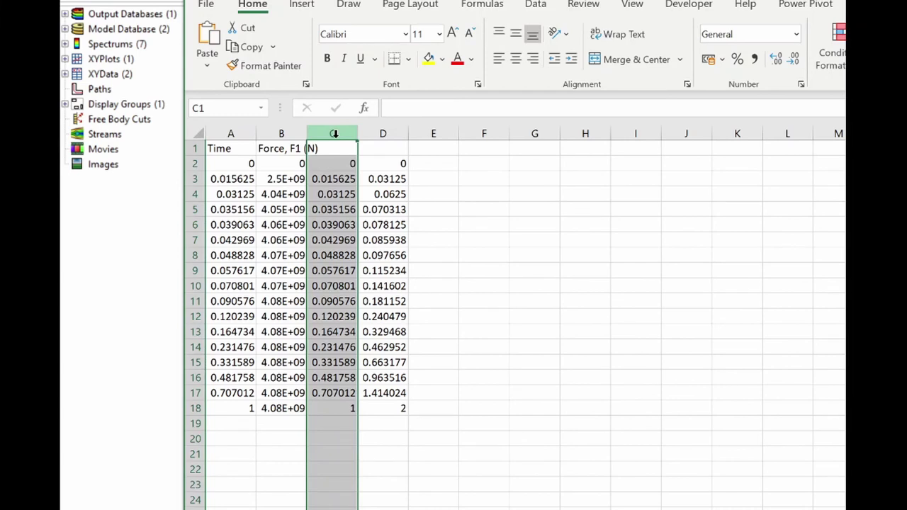
right_click(334, 133)
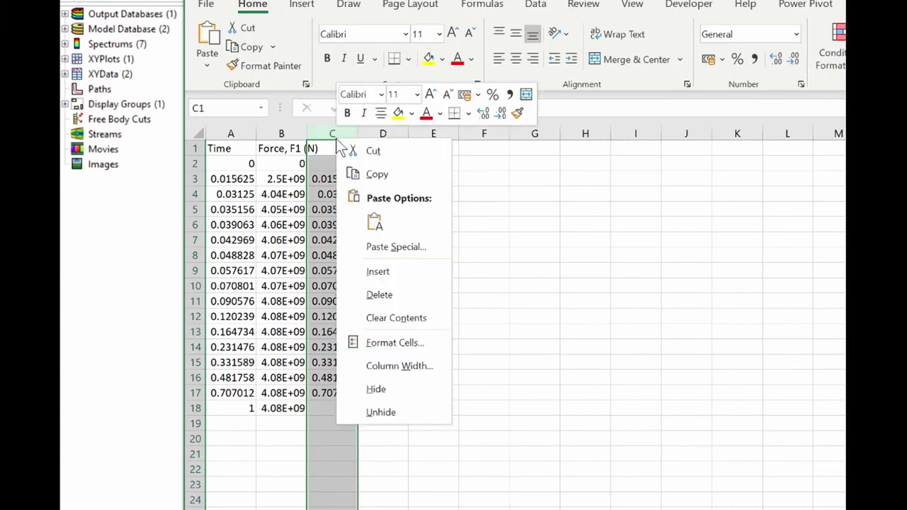
left_click(386, 255)
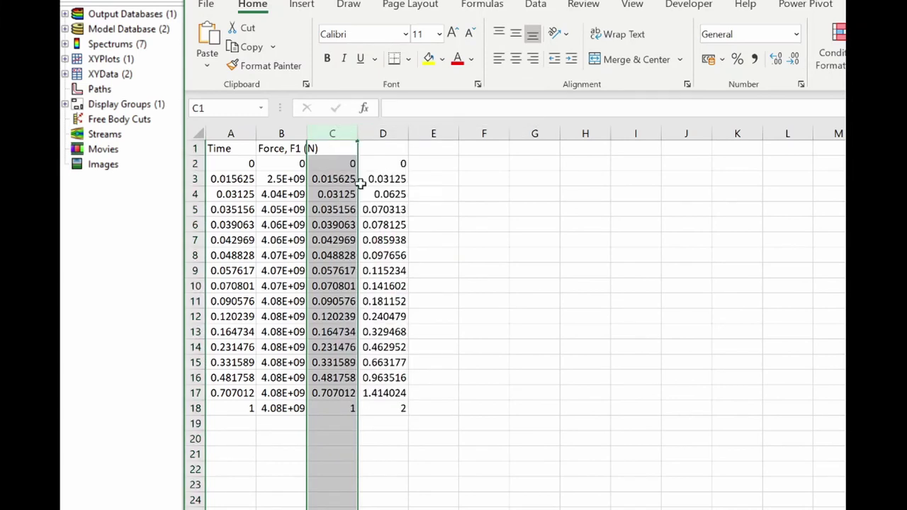
key("ctrl+minus")
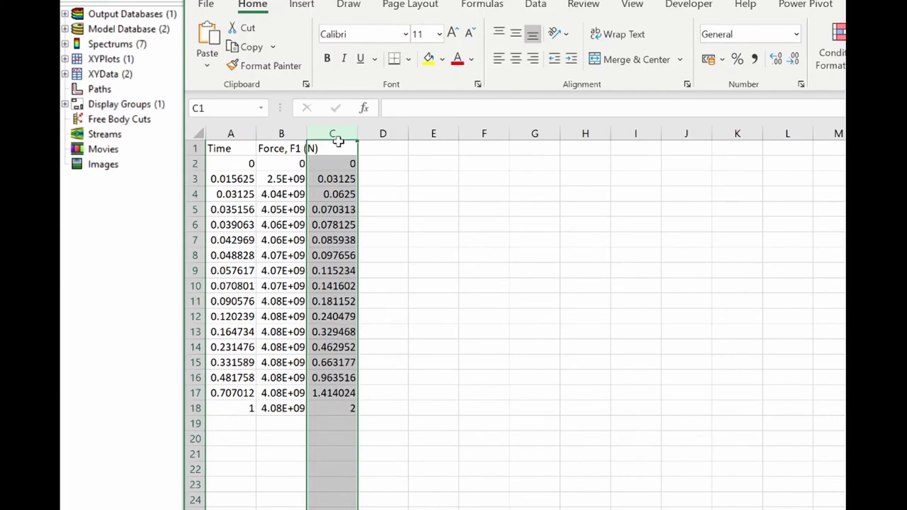
left_click(334, 150)
type("Displ")
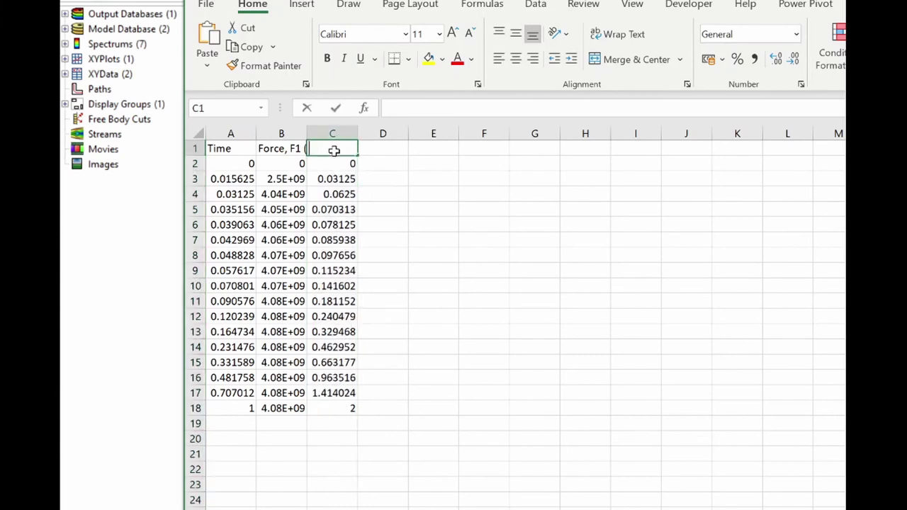
type("acement ")
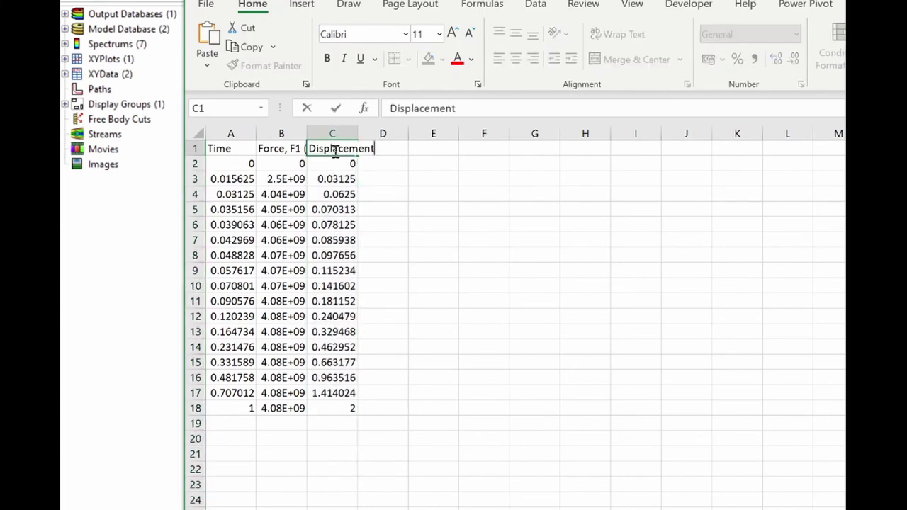
type(", U1")
left_click(434, 225)
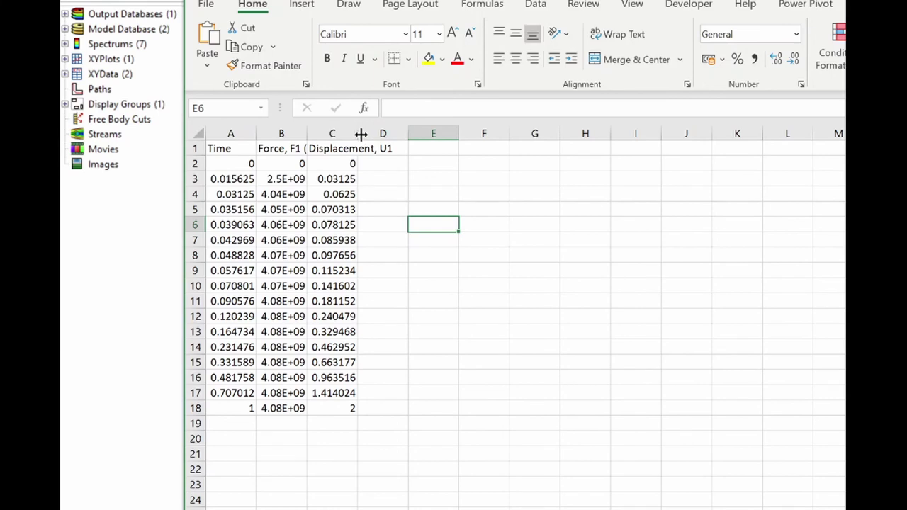
Autofit columns B and C, and add headings 'Strain, E1' in D1 and 'Stress, S1 (MPa)' in E1
double_click(302, 132)
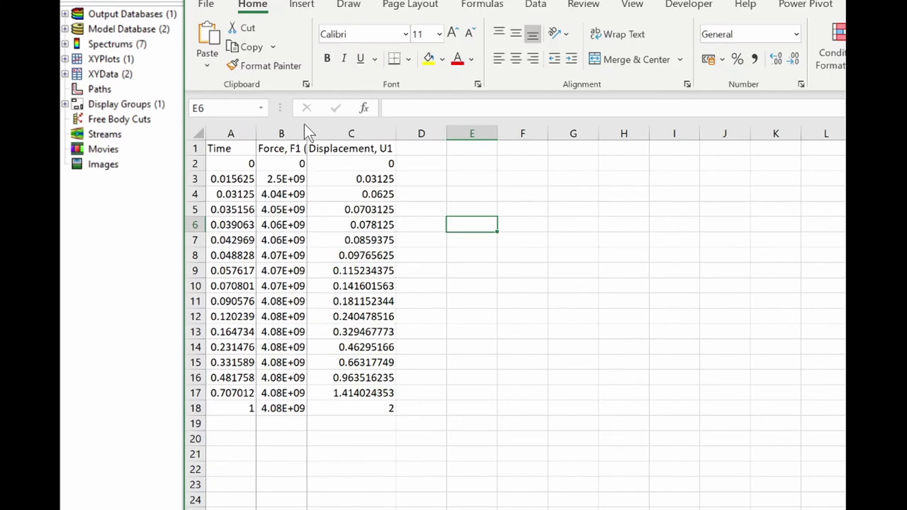
double_click(306, 133)
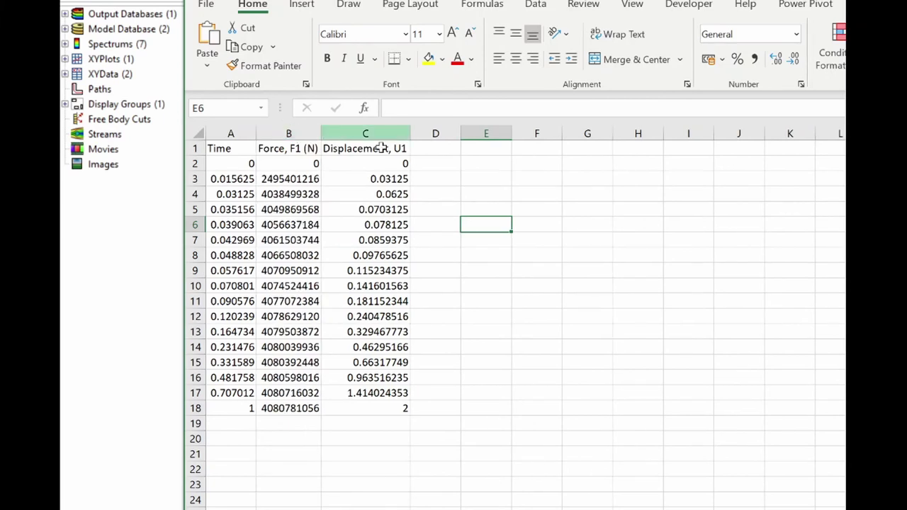
left_click(449, 152)
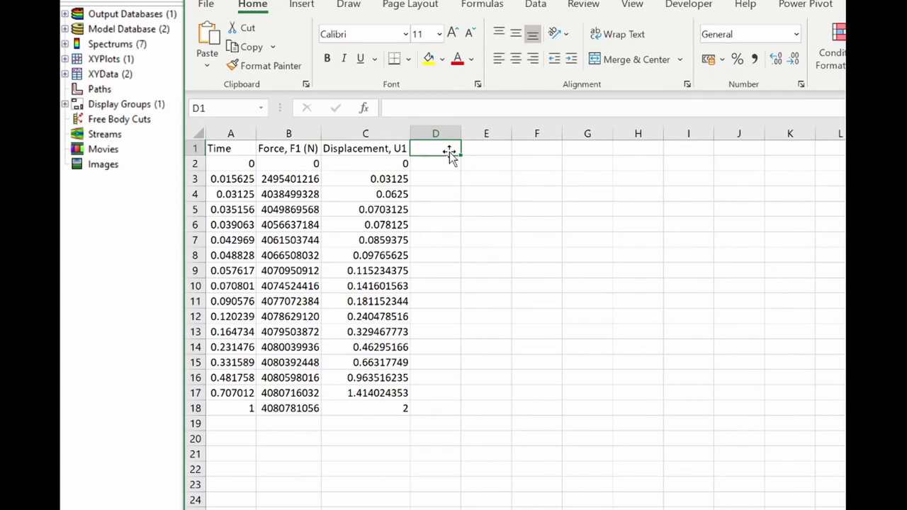
type("Strain")
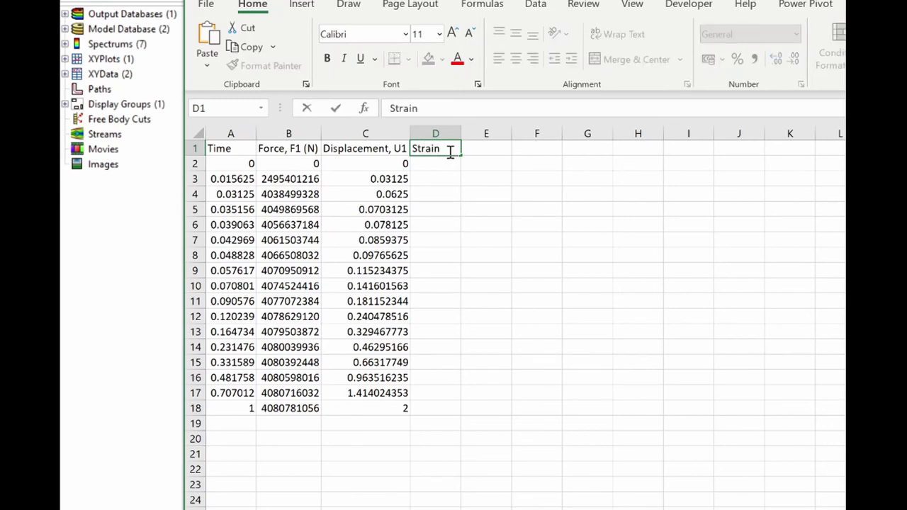
type(", E1")
key("Tab")
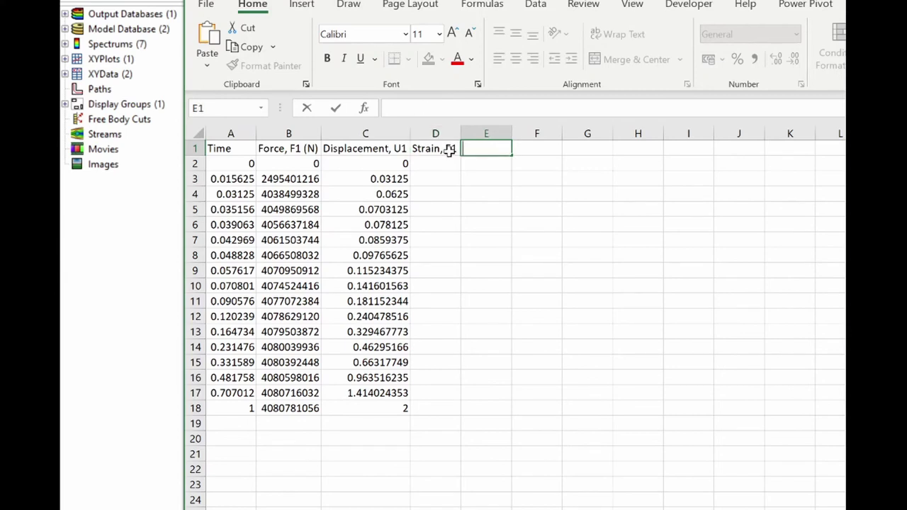
type("Stress, S1")
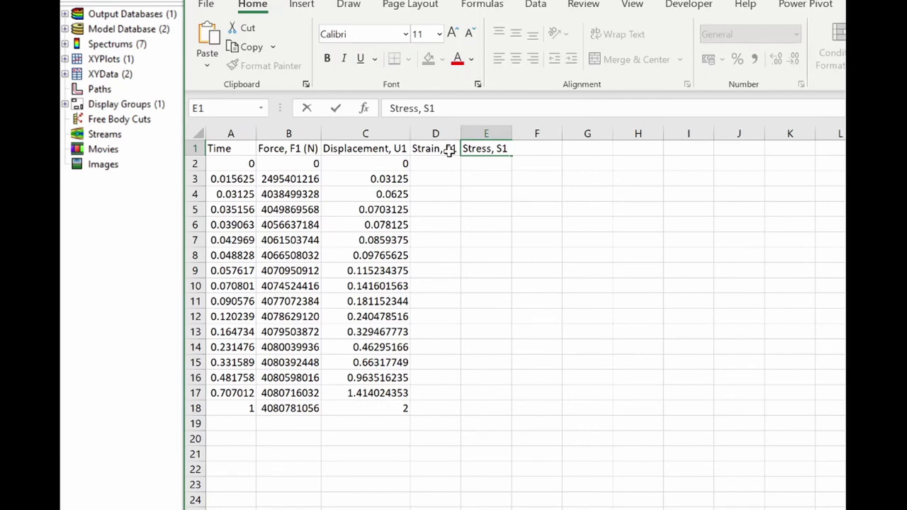
type(" (MPa)")
key("ctrl+Return")
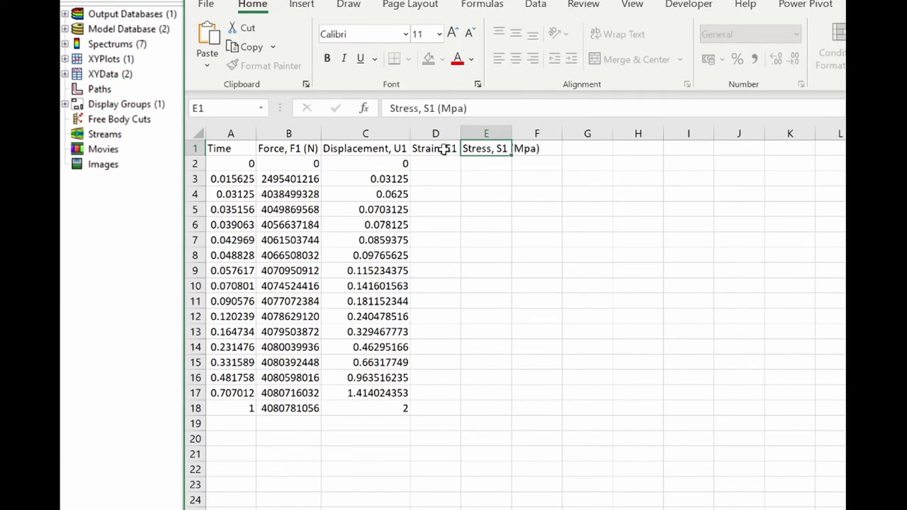
left_click(443, 163)
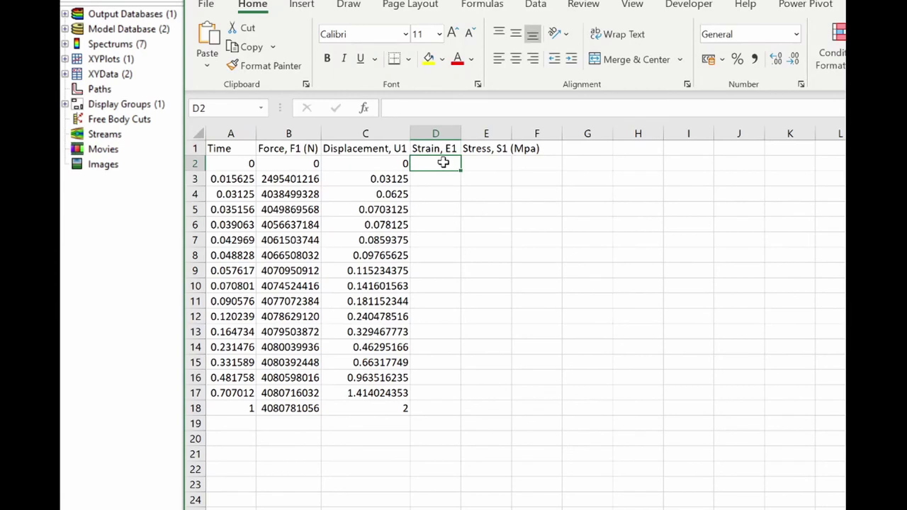
Enter the strain formula =C2/10 in D2
type("=")
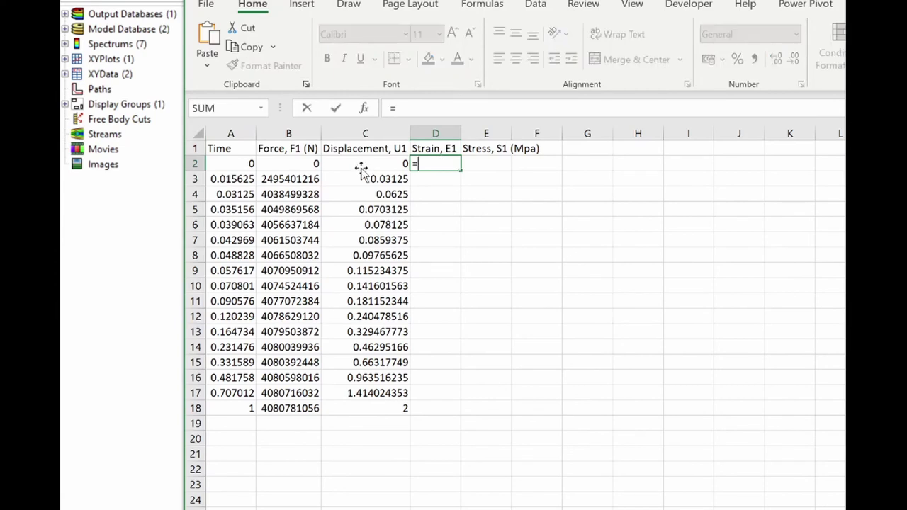
left_click(362, 167)
type("/")
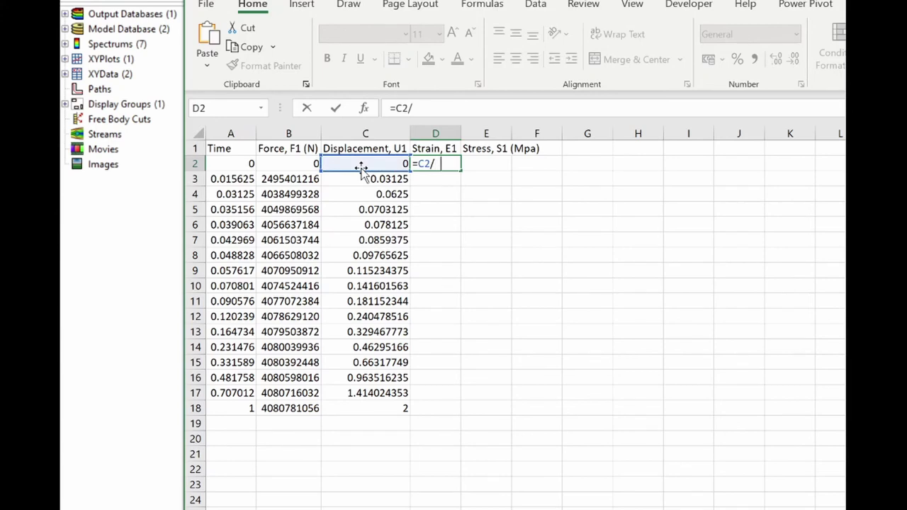
type(" 10")
key("Return")
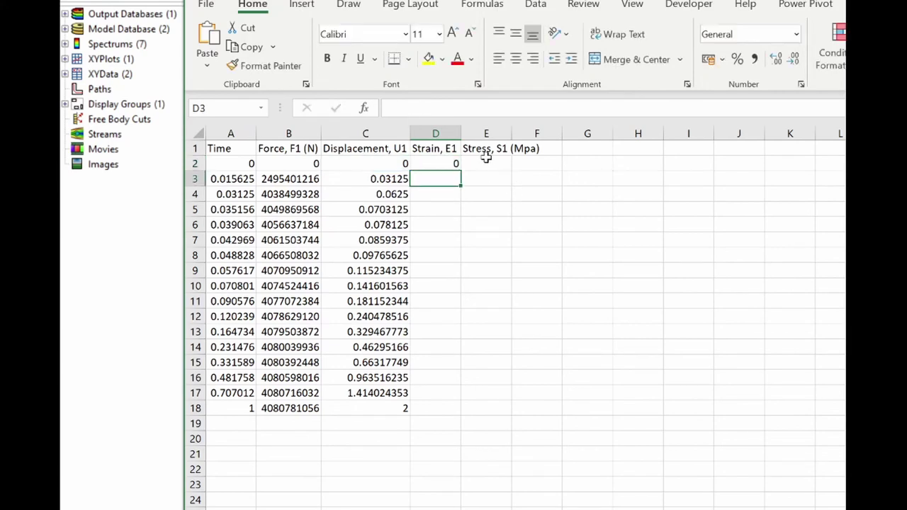
Enter the stress formula =(B2/(10*1))/1000000 in E2
left_click(483, 163)
type("=")
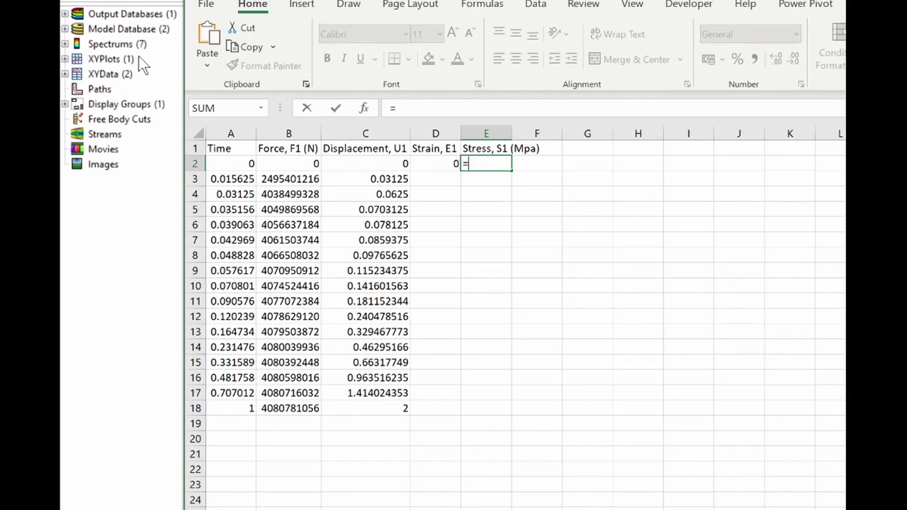
left_click(291, 162)
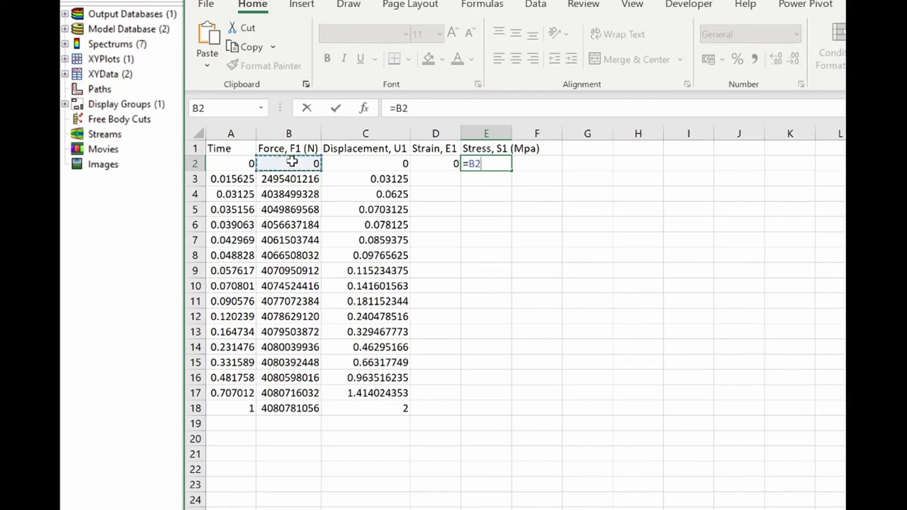
type("/(")
type("10*")
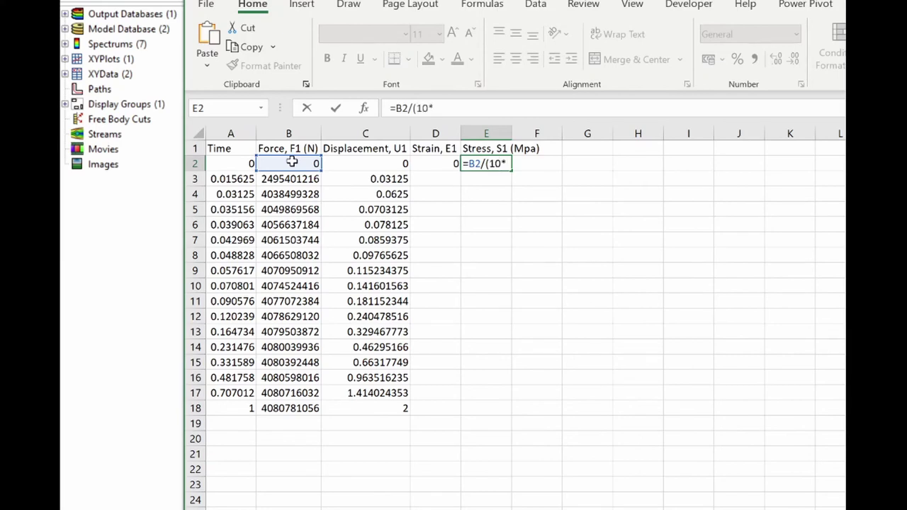
key("Home")
key("Right")
type("*1)")
type("(")
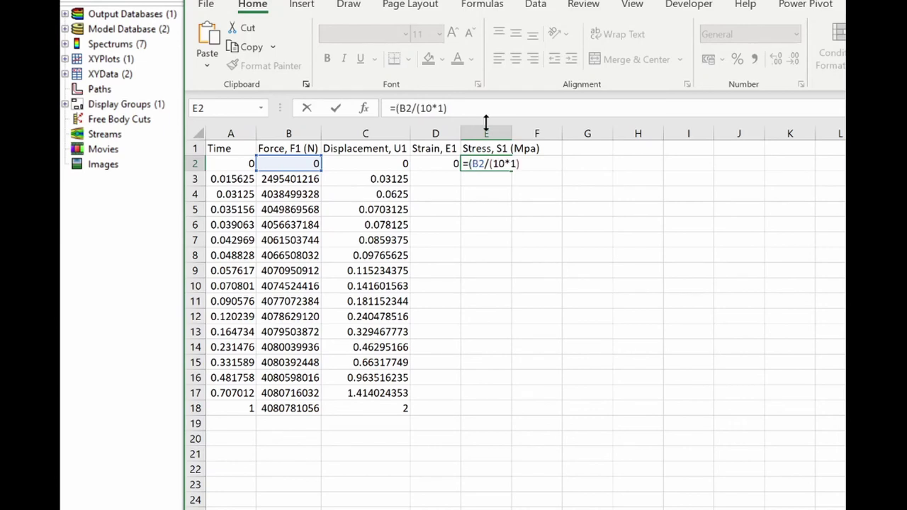
left_click(481, 105)
type(")/100")
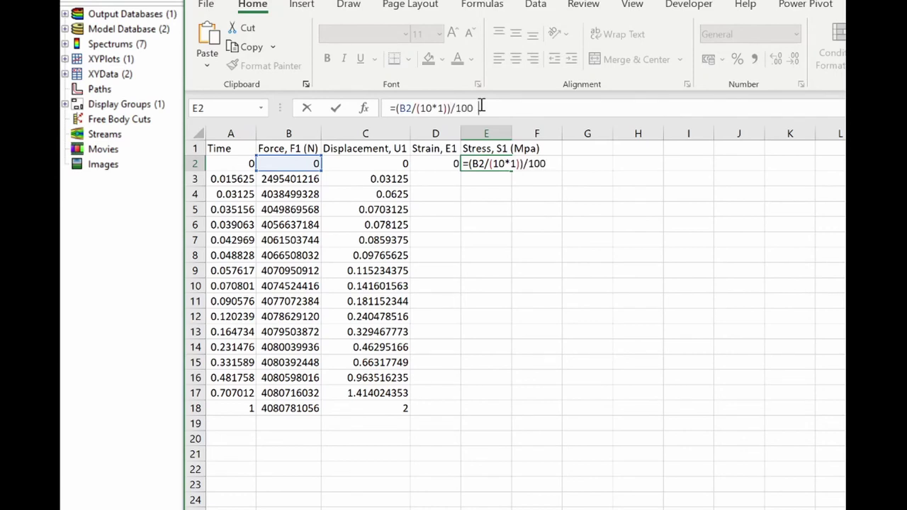
type("0000")
key("Return")
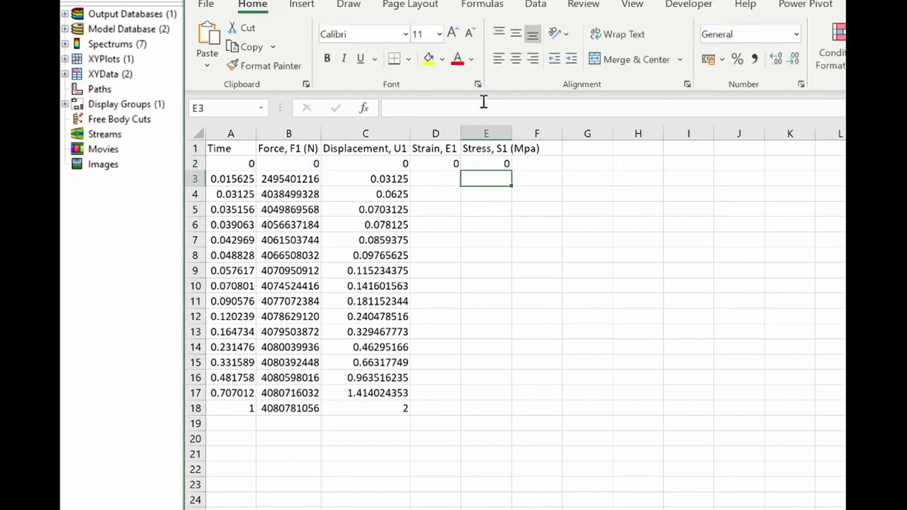
Fill both the strain and stress formulas down to row 18
left_click_drag(427, 164, 502, 164)
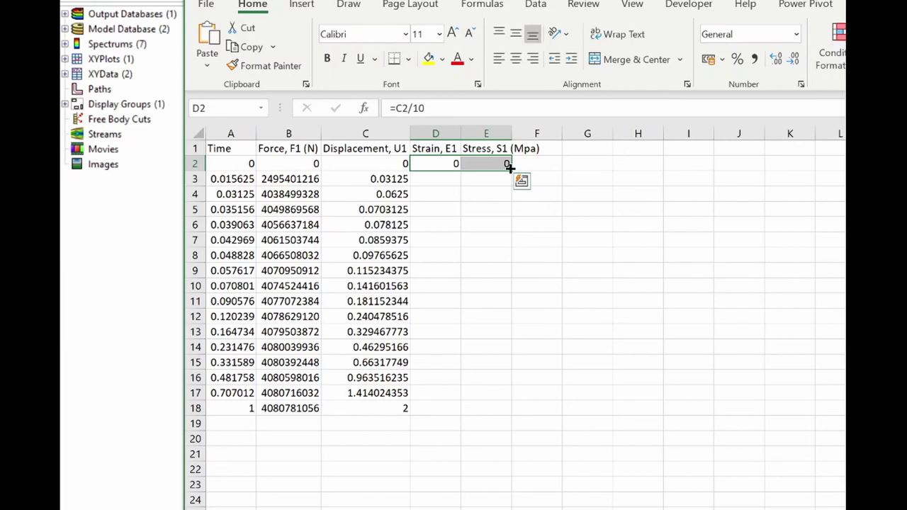
double_click(509, 166)
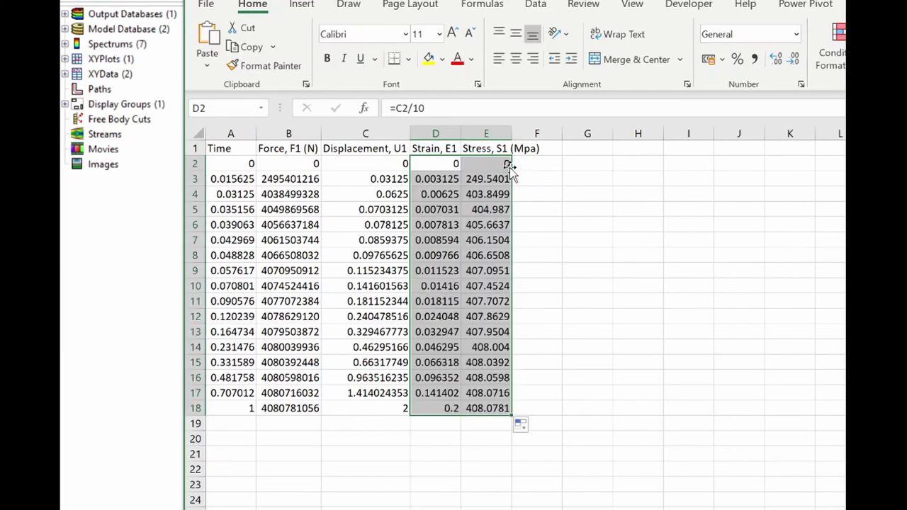
left_click(556, 236)
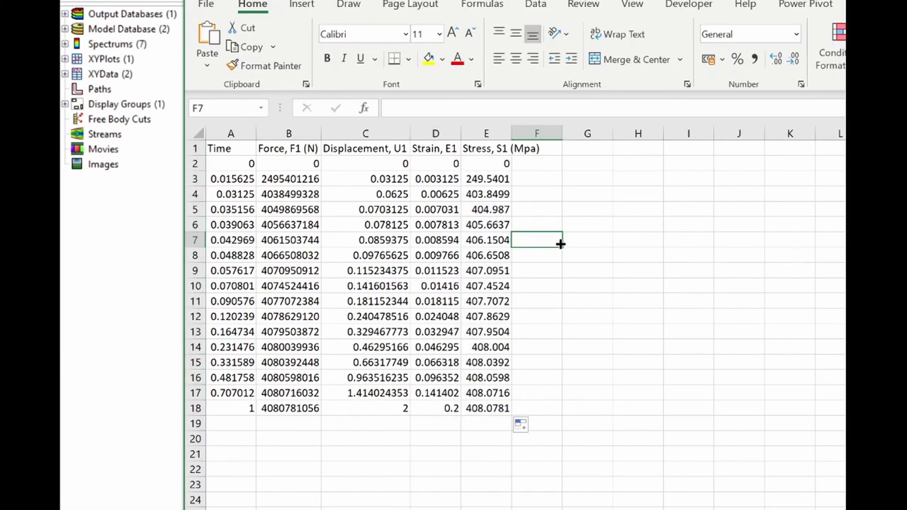
Autofit column E to show the full-precision stress values
left_click(516, 137)
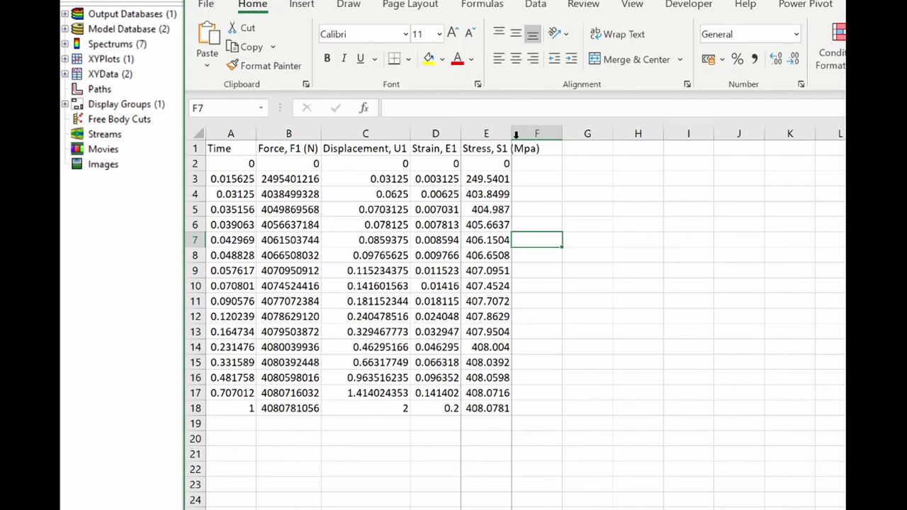
double_click(514, 134)
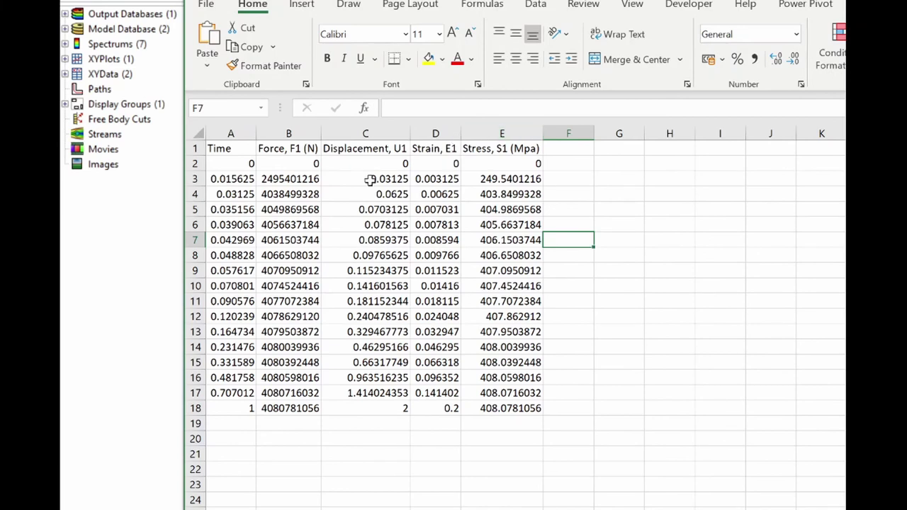
left_click(233, 148)
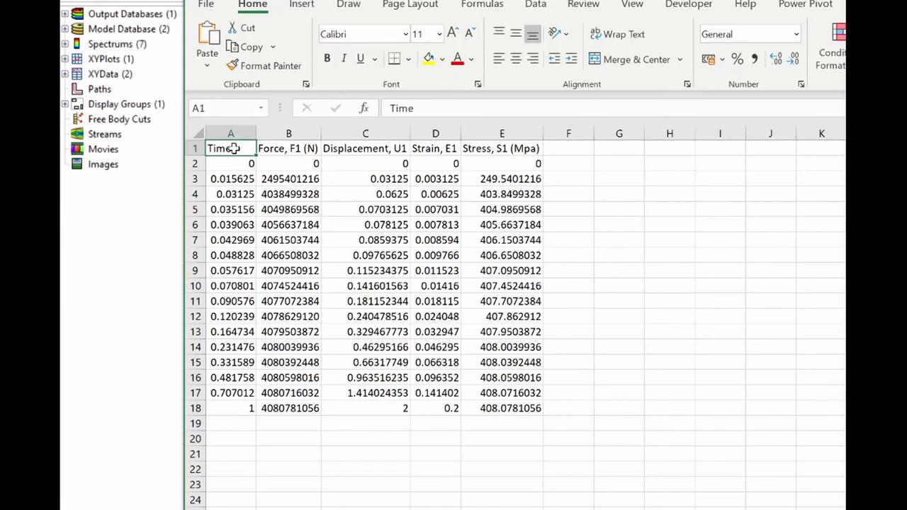
key("ctrl+c")
key("Escape")
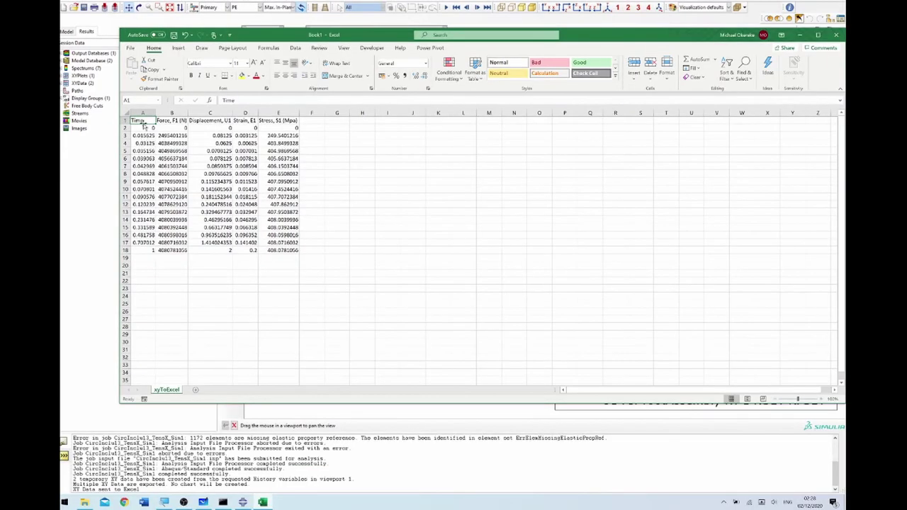
Convert A1:E18 into a table with headers, then select the Strain and Stress columns
left_click(172, 136)
key("ctrl+t")
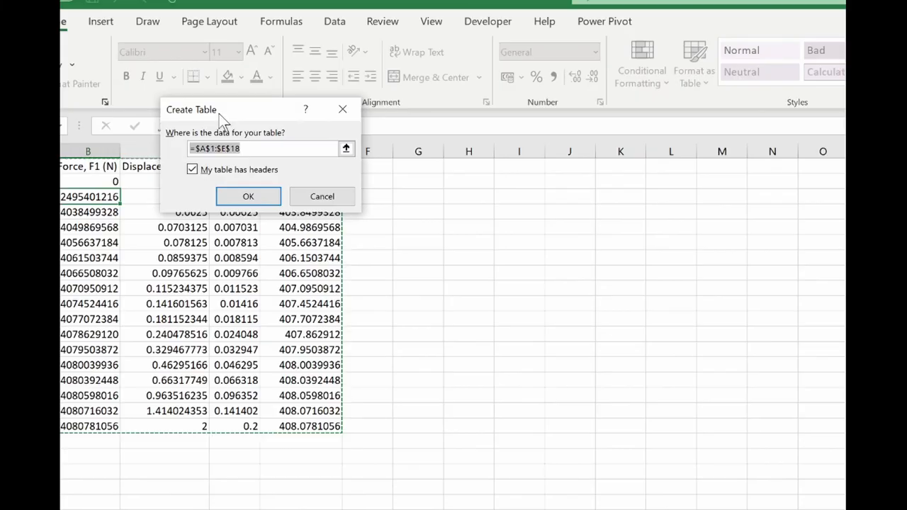
left_click(236, 197)
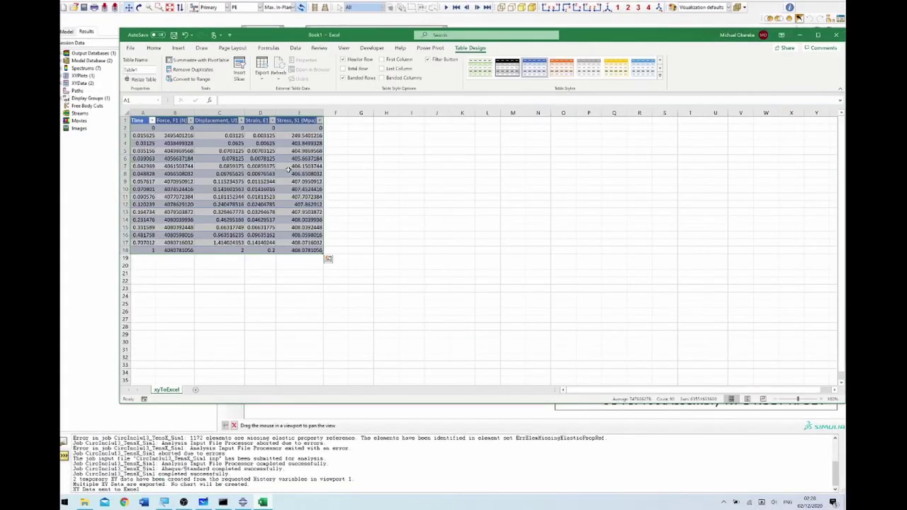
left_click(336, 195)
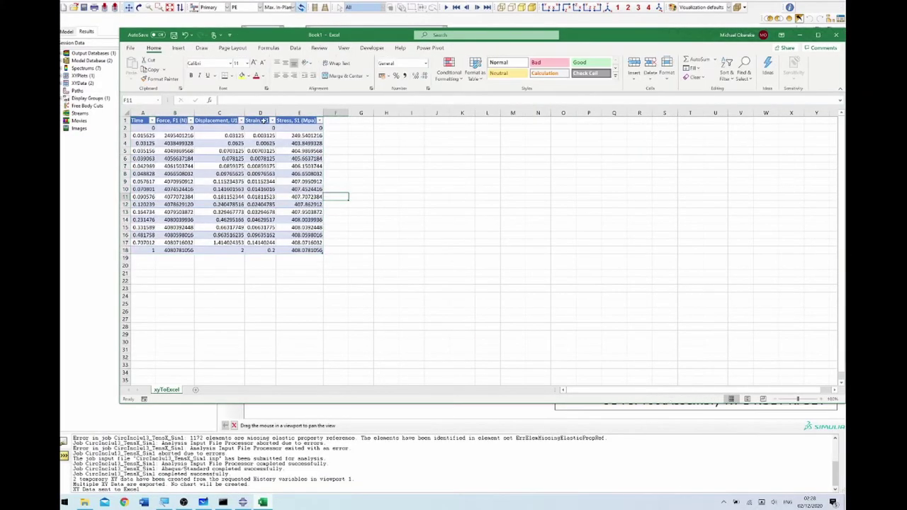
left_click(263, 121)
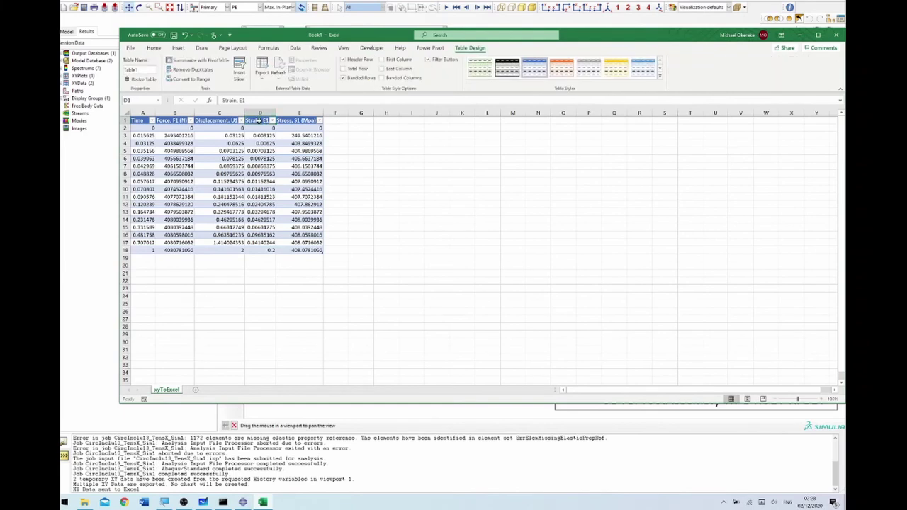
left_click_drag(260, 121, 297, 255)
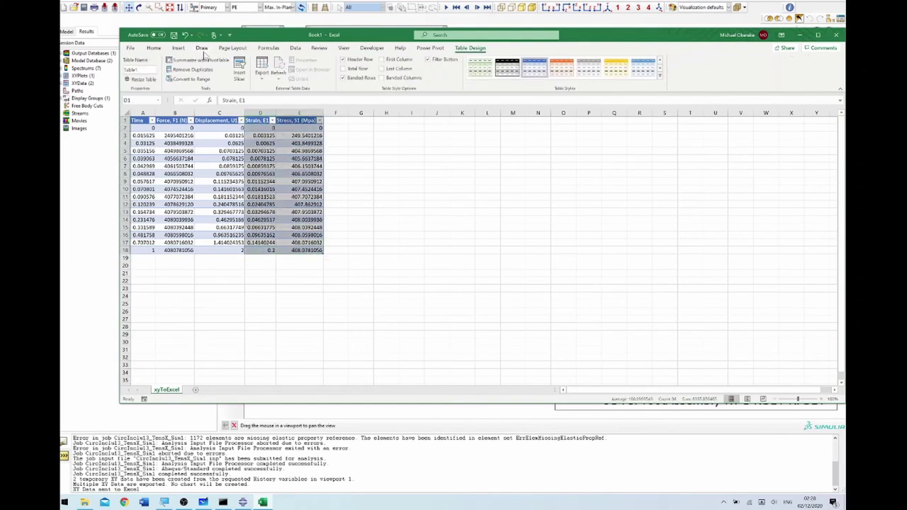
Insert a scatter chart with smooth lines and markers of stress versus strain, moved beside the table
left_click(180, 49)
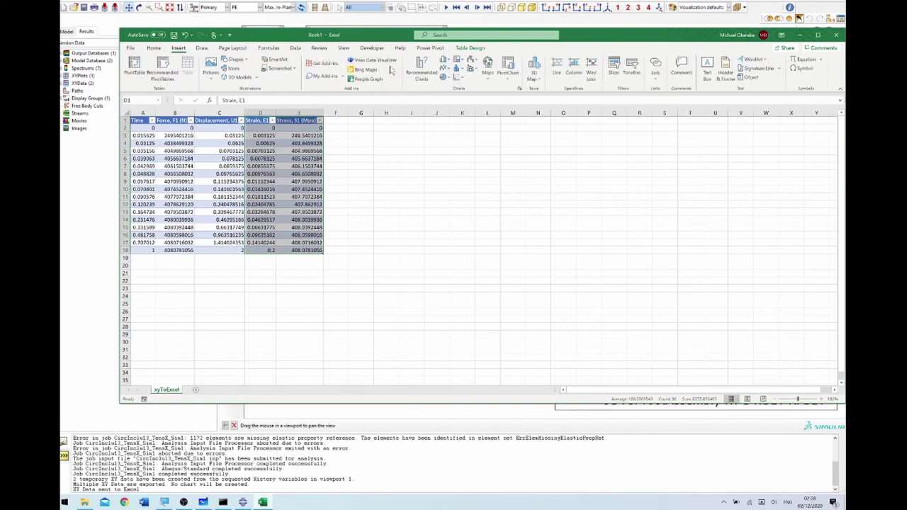
left_click(457, 78)
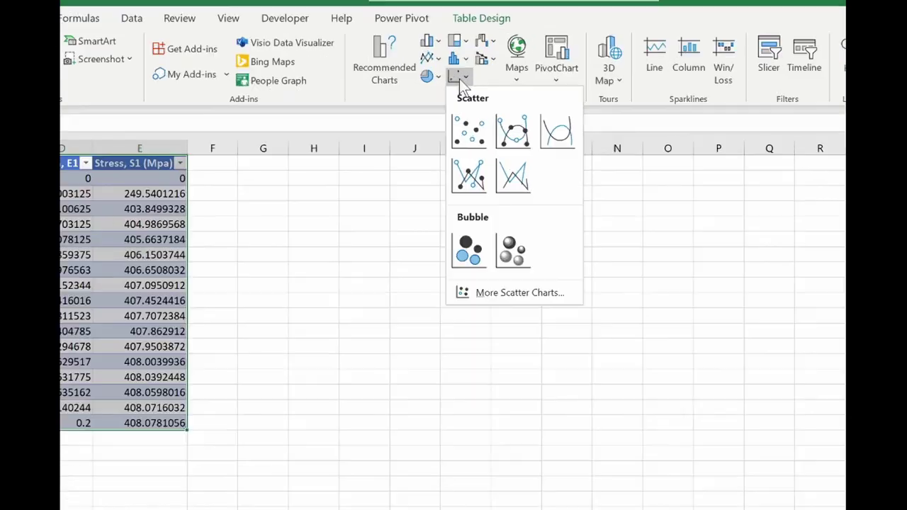
left_click(517, 135)
left_click(379, 323)
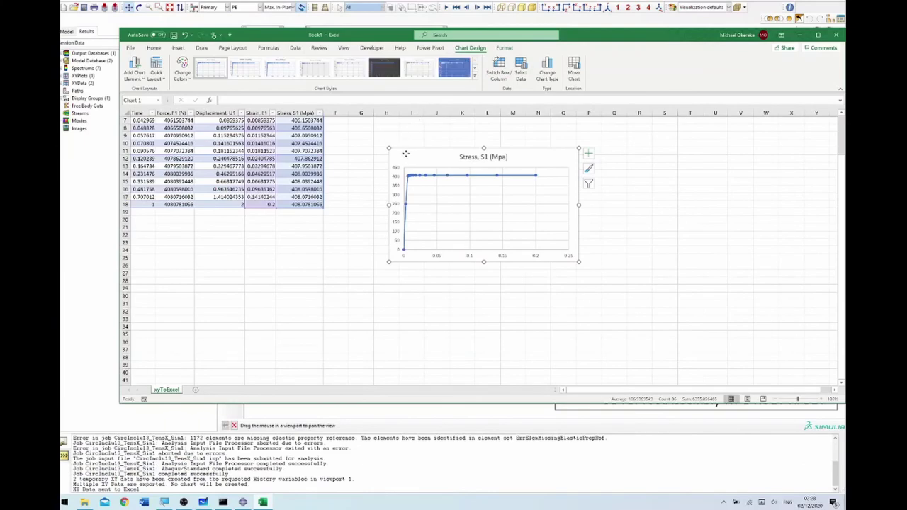
left_click_drag(366, 336, 312, 306)
left_click_drag(378, 139, 371, 135)
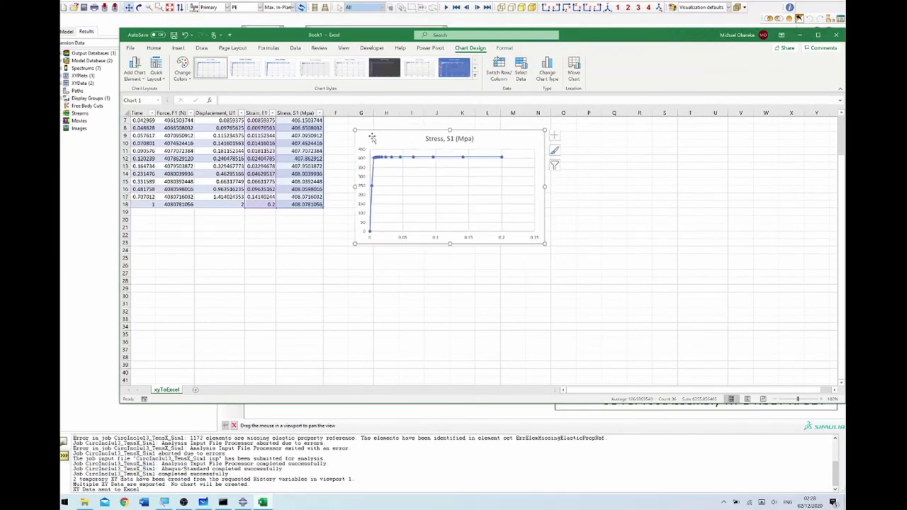
scroll(373, 147, "up", 2)
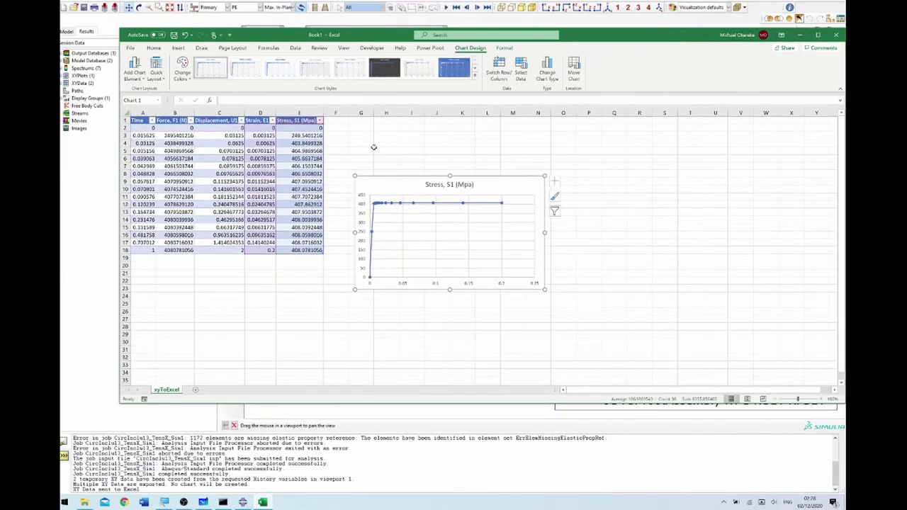
mouse_move(394, 208)
Add a 'Yield stress' row with =MAX of the stress column (408.0781) and unit Mpa
left_click(391, 138)
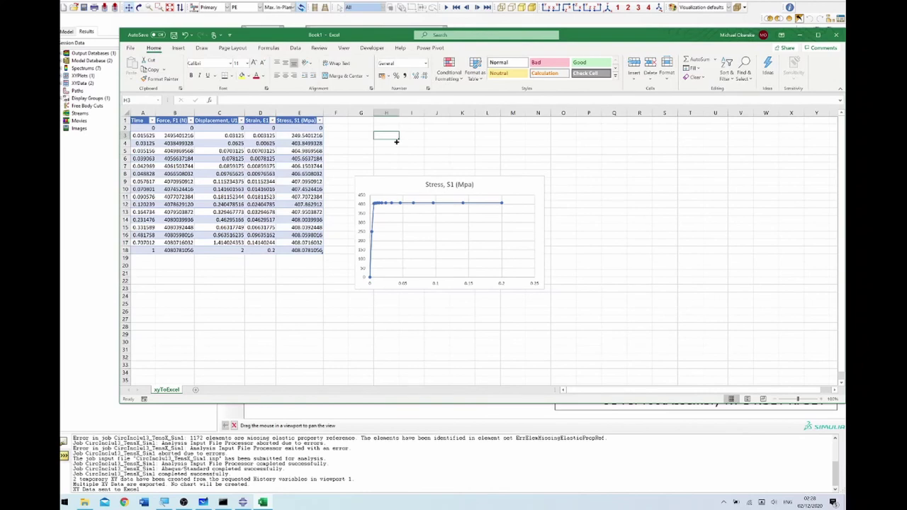
type("Maxim")
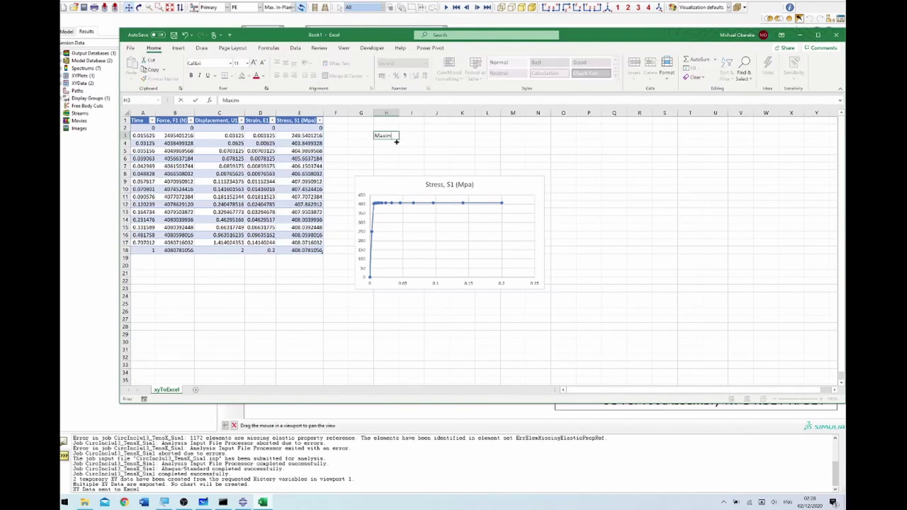
key("BackSpace")
key("BackSpace")
key("BackSpace")
type("Yield stress")
key("Tab")
key("Tab")
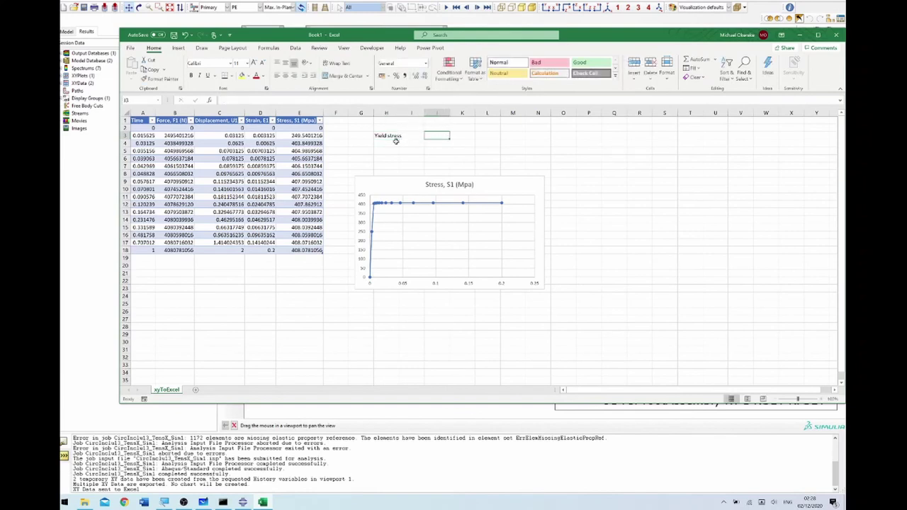
type("=max(")
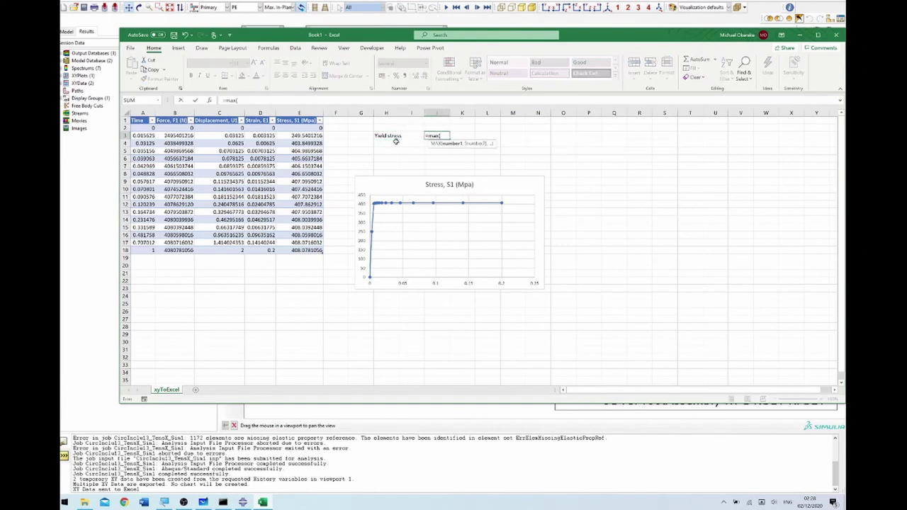
left_click_drag(313, 128, 309, 251)
type(")")
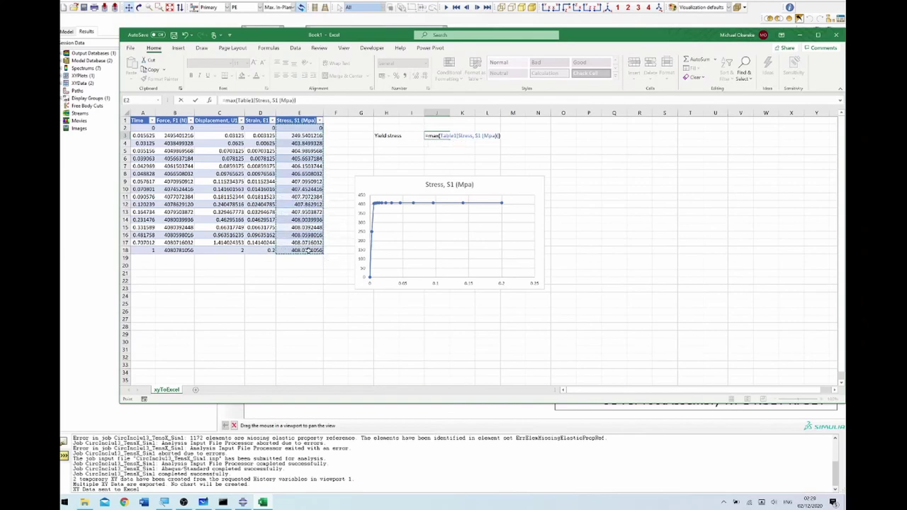
key("Return")
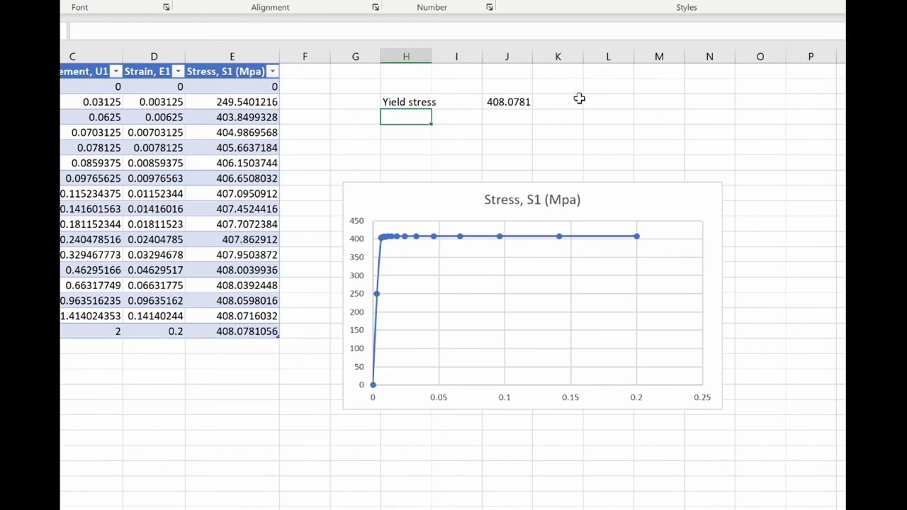
left_click(575, 103)
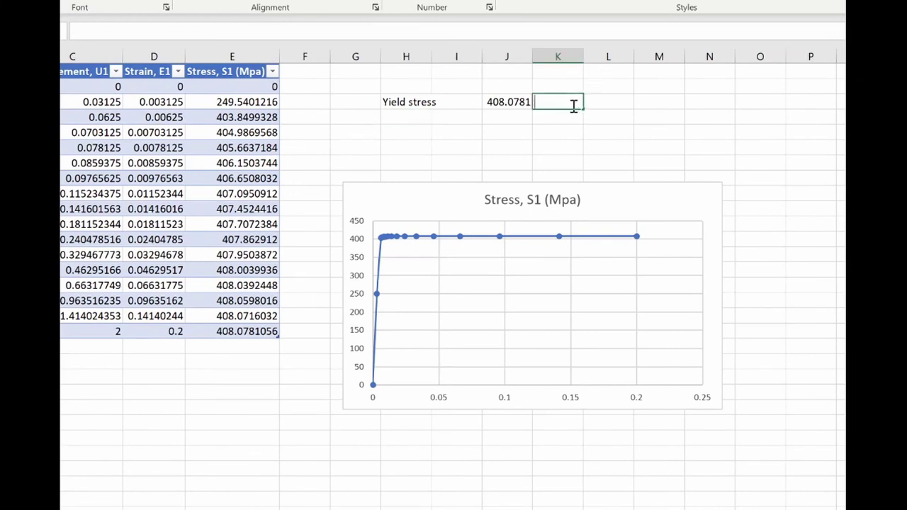
type("Mpa")
key("Return")
Add a 'Yield Strain' row giving =MAX of the Strain, E1 column (0.2)
key("Left")
key("Left")
key("Left")
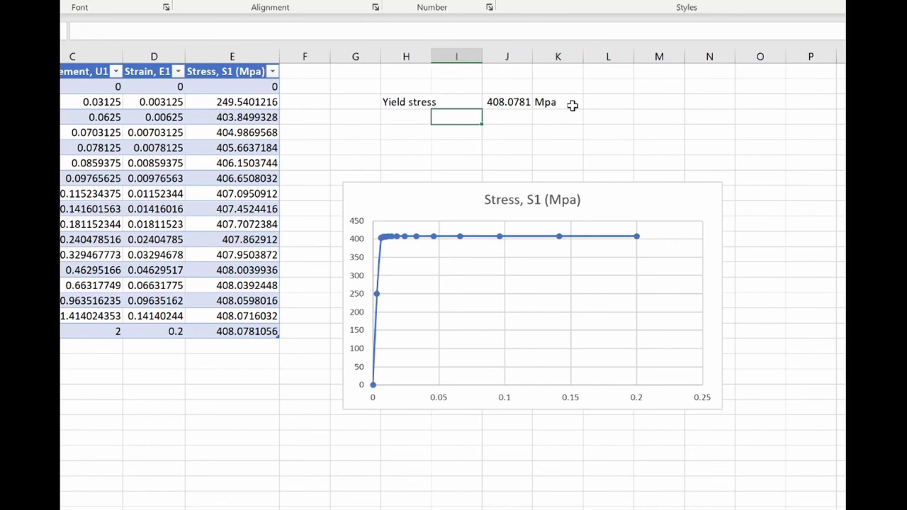
type("Yield Strai")
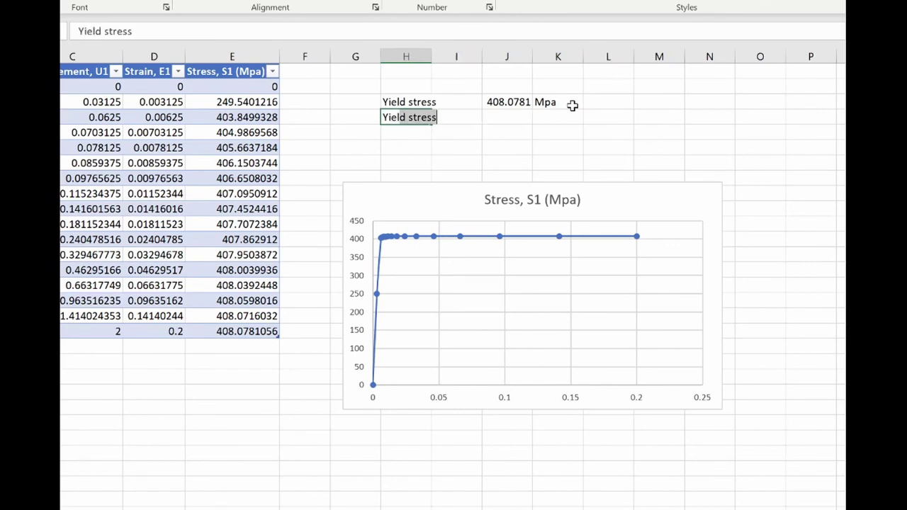
type("n")
key("Right")
key("Right")
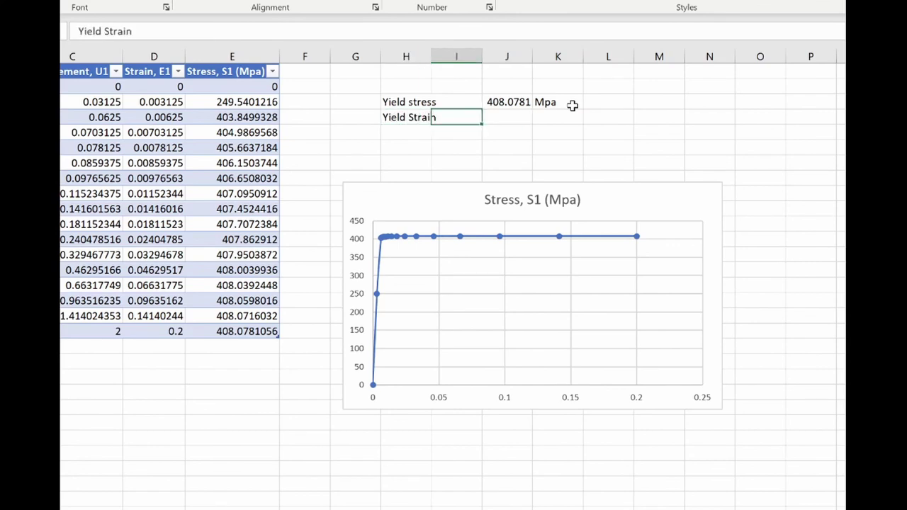
type("=max(")
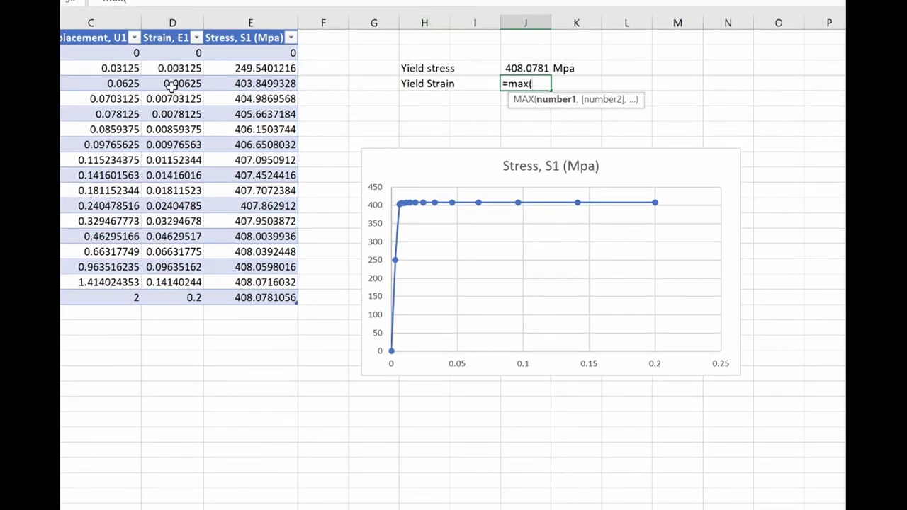
left_click_drag(172, 52, 183, 296)
key("Return")
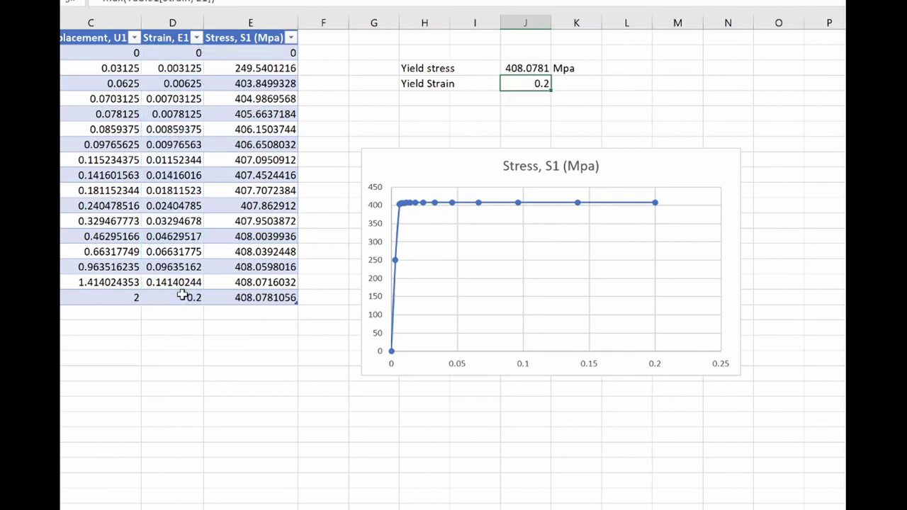
Add the label 'Young's modulus' on the next summary row
key("Left")
key("Left")
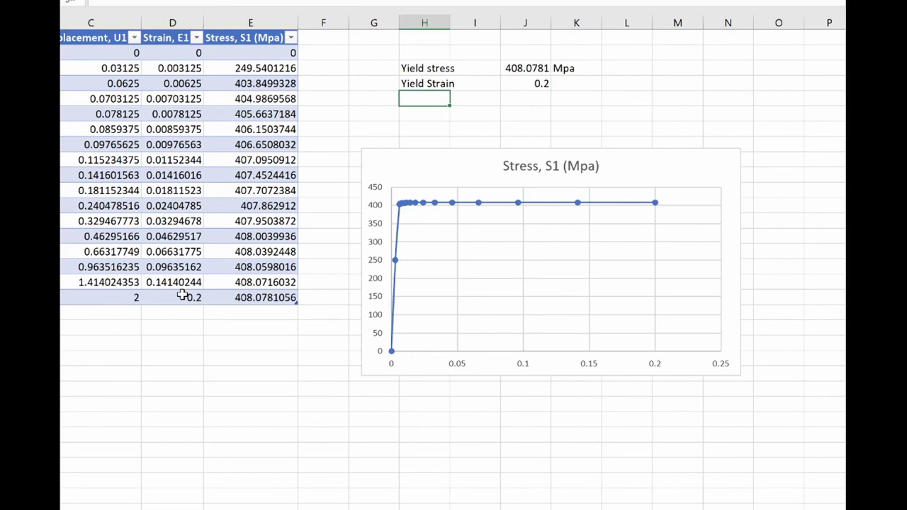
type("Youngs Mo")
key("BackSpace")
key("BackSpace")
key("BackSpace")
key("BackSpace")
type("'s modulu")
key("Tab")
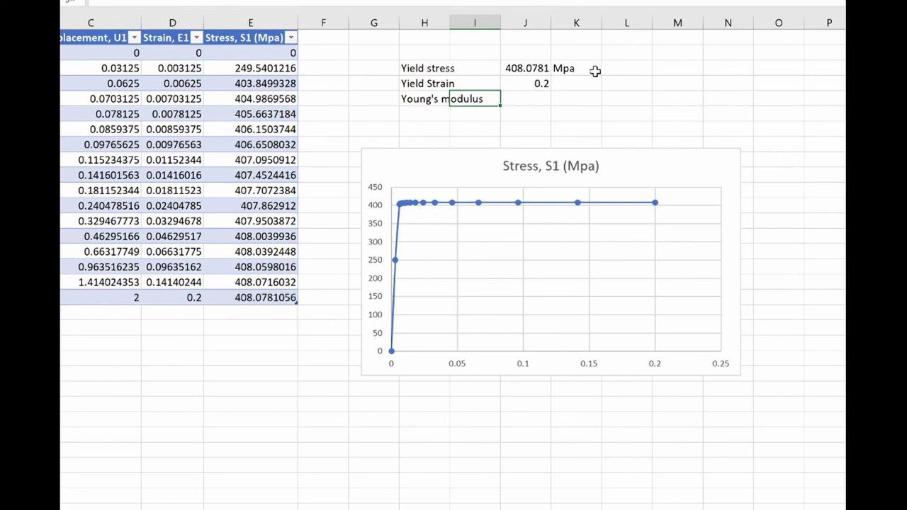
Compute Young's modulus as =SLOPE(E2:E4,D2:D4)/1000, giving 64.61599
left_click(545, 105)
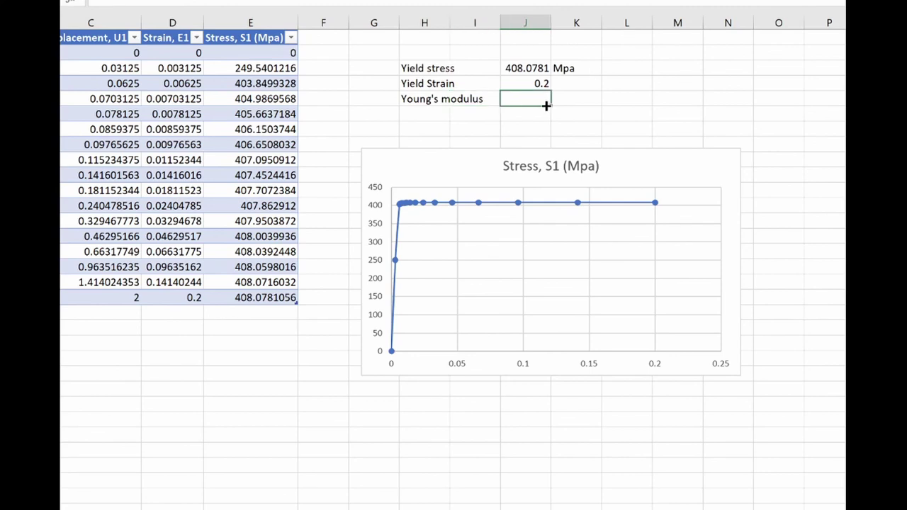
type("=slope")
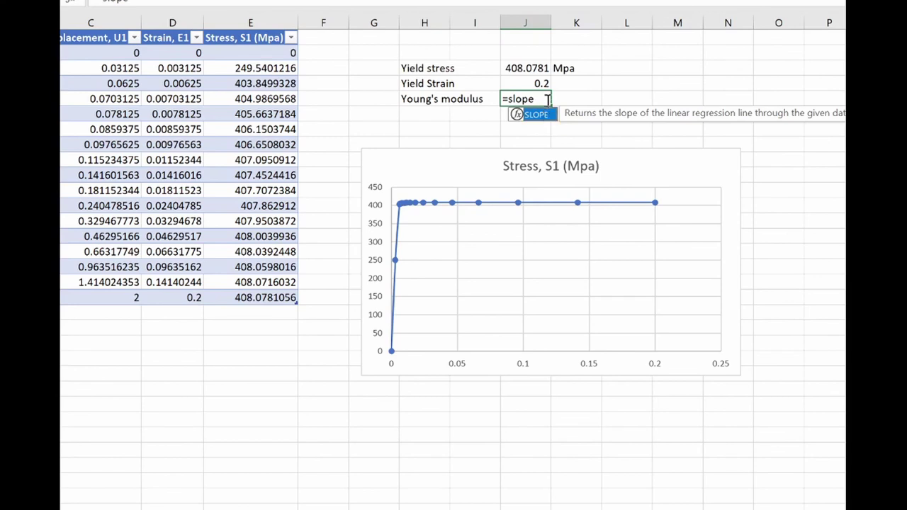
left_click(548, 99)
type("(")
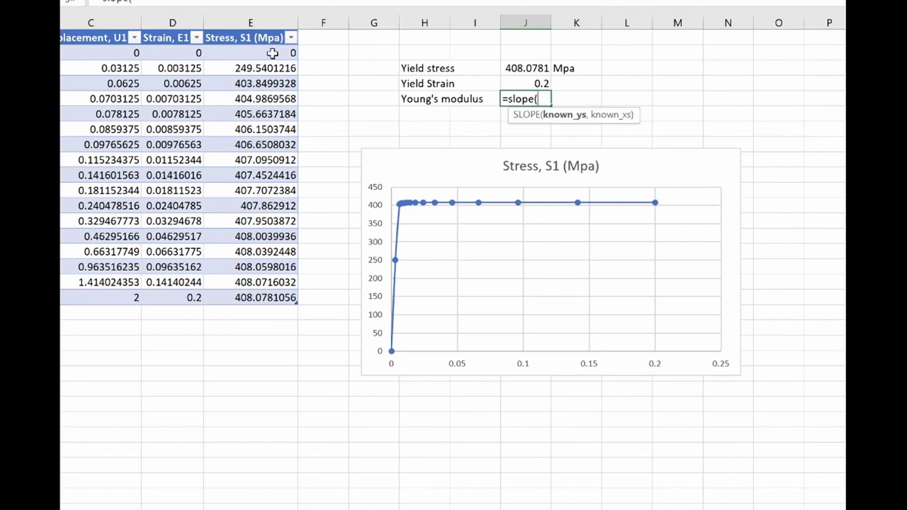
left_click_drag(273, 57, 277, 89)
type(",")
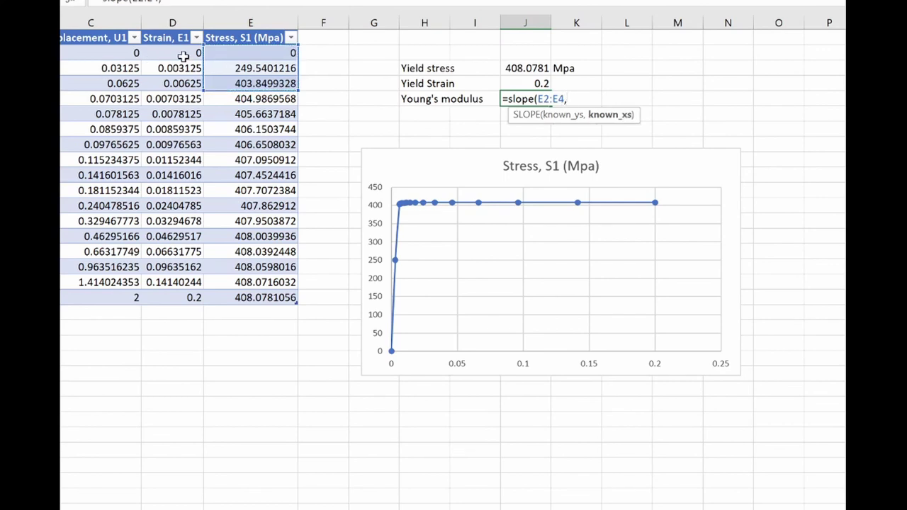
left_click_drag(183, 56, 186, 84)
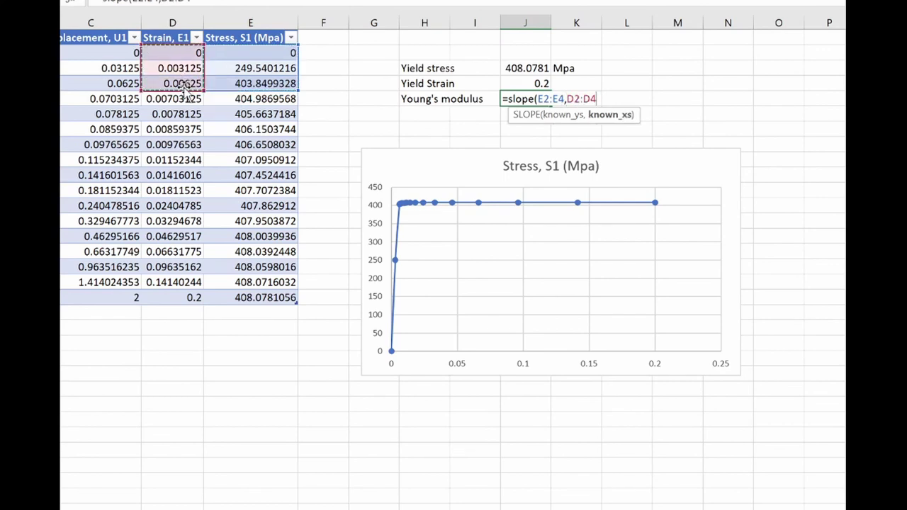
key("Return")
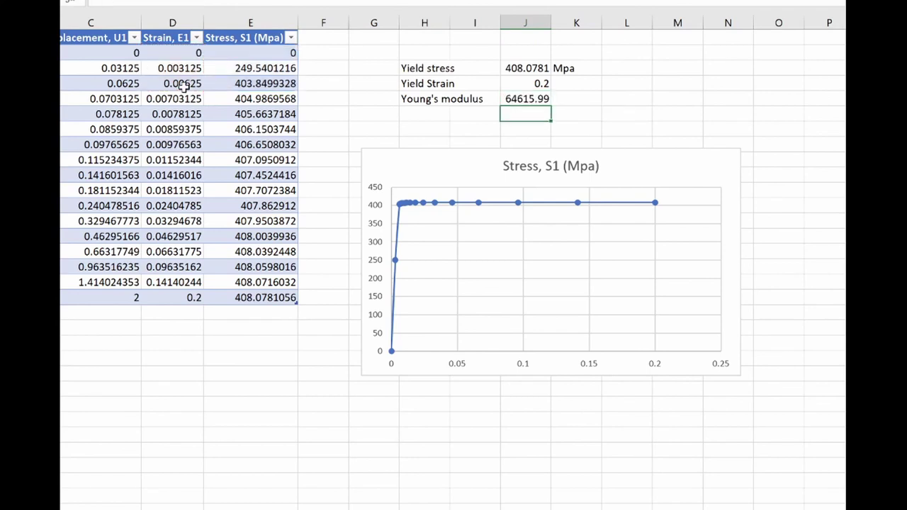
key("Up")
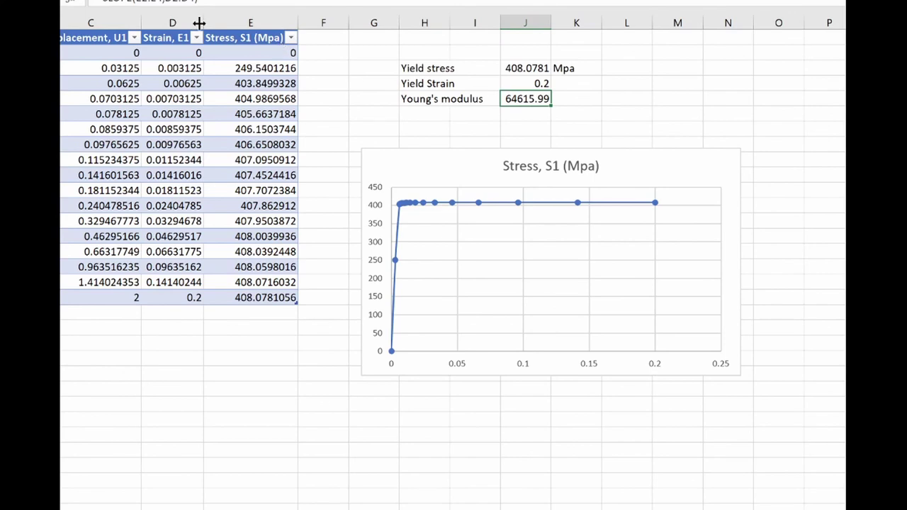
left_click(232, 10)
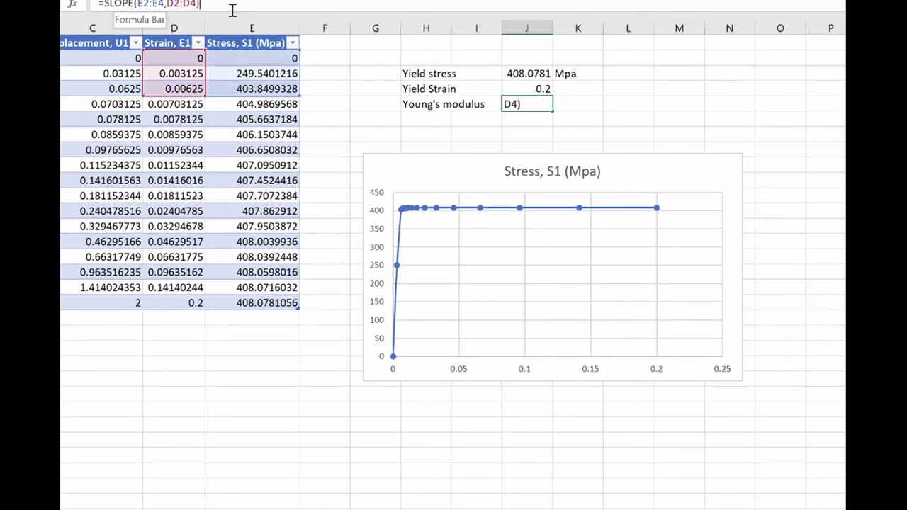
type("/10 ")
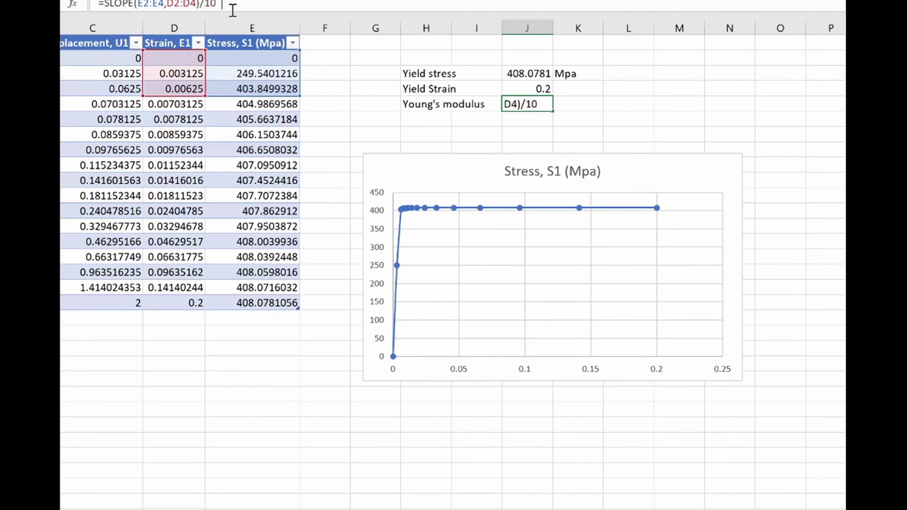
type("00")
key("Return")
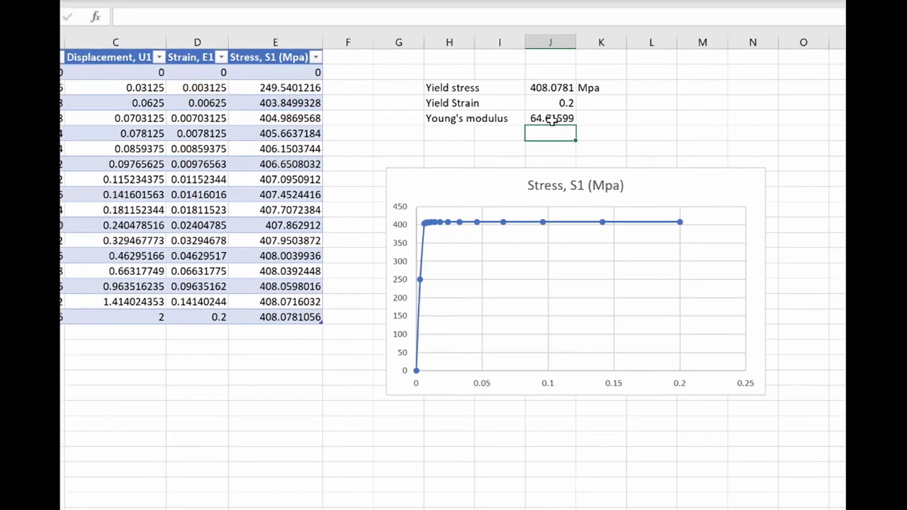
Label the modulus unit Gpa and select the three-row results summary
left_click(597, 118)
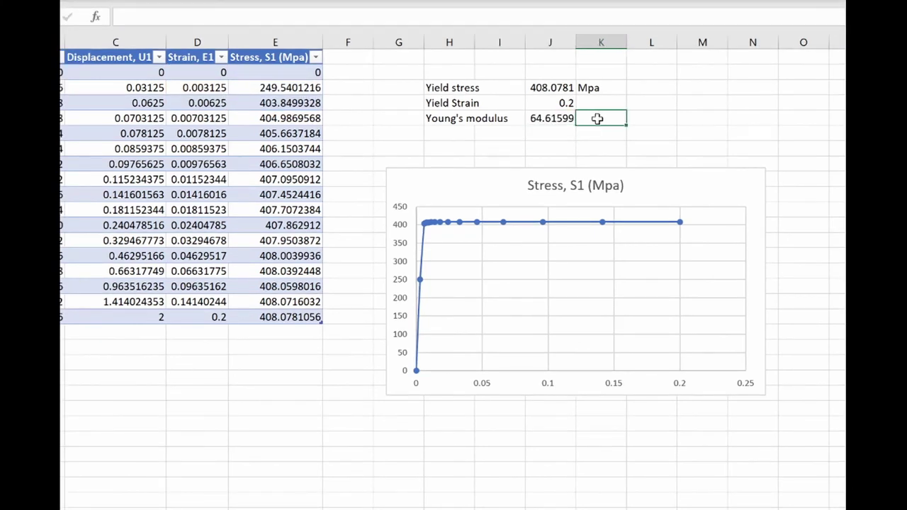
type("Gpa")
key("Return")
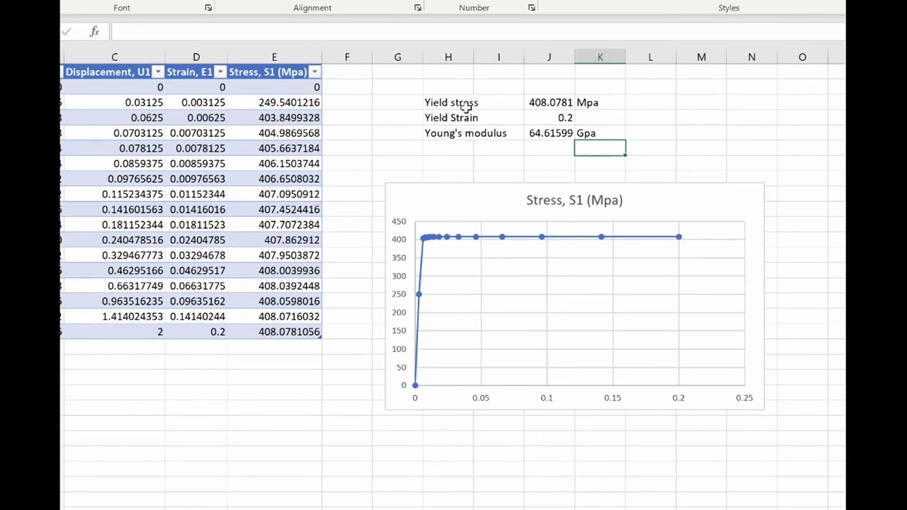
left_click_drag(469, 97, 599, 134)
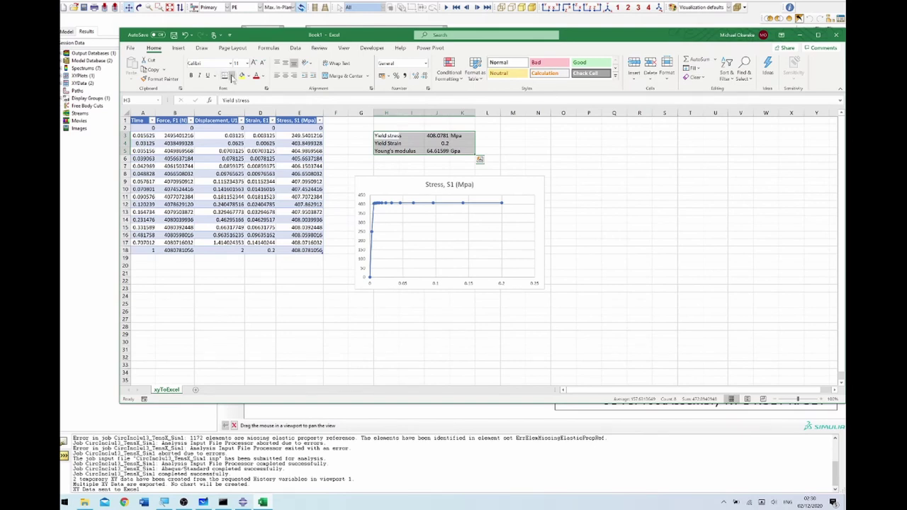
Apply All Borders to the yield stress, strain and modulus cells, nudge the chart up, return to Abaqus
left_click(230, 76)
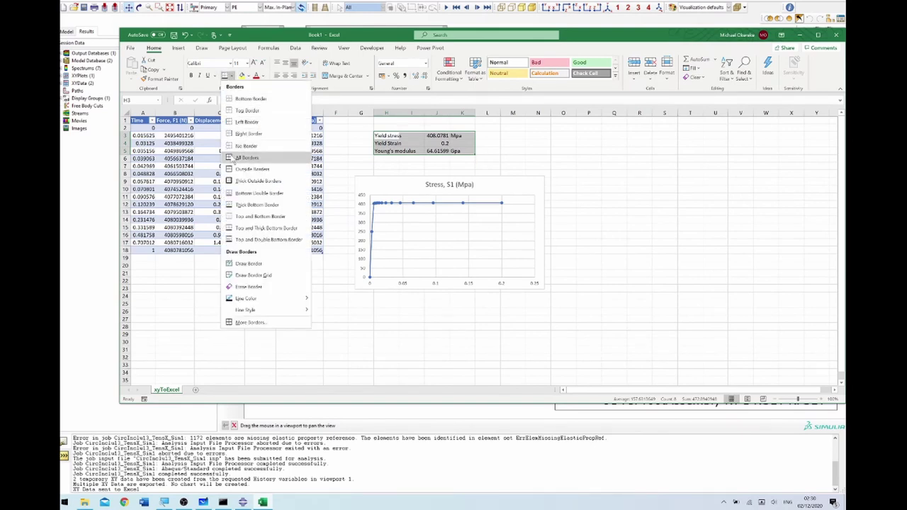
left_click(233, 158)
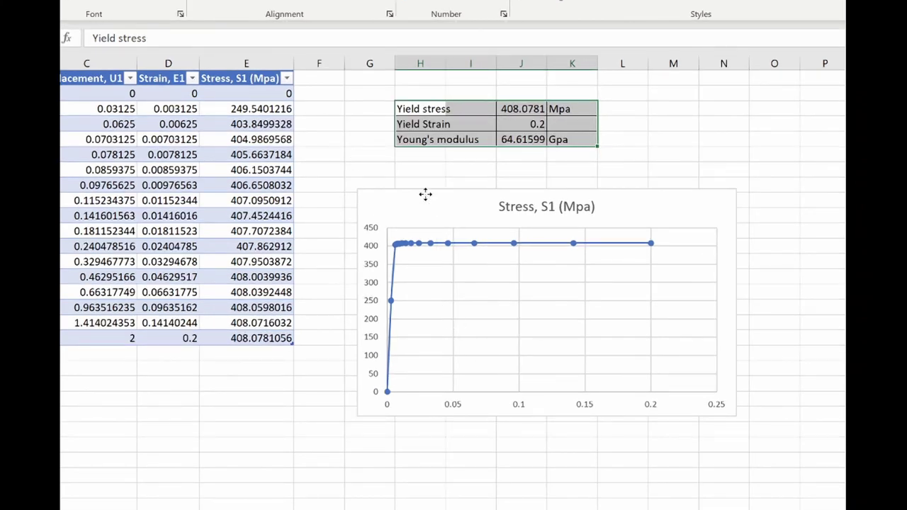
left_click_drag(423, 194, 414, 168)
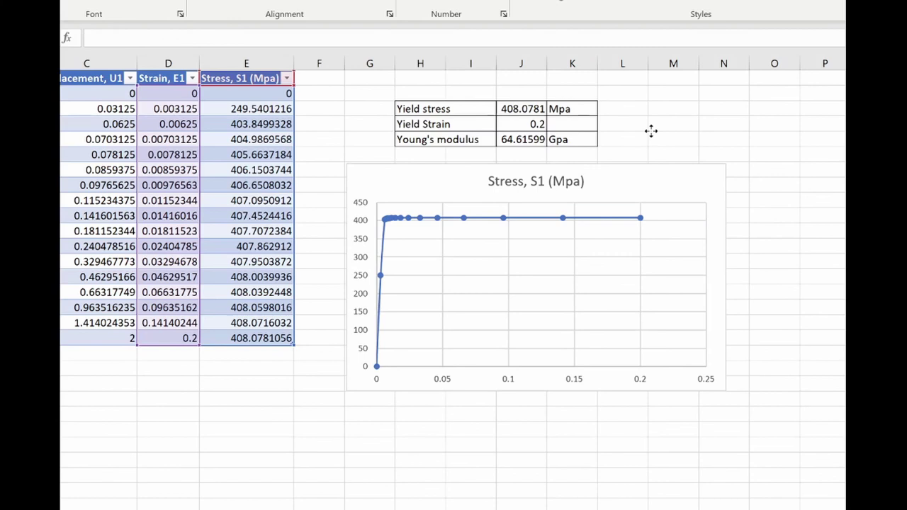
left_click(680, 106)
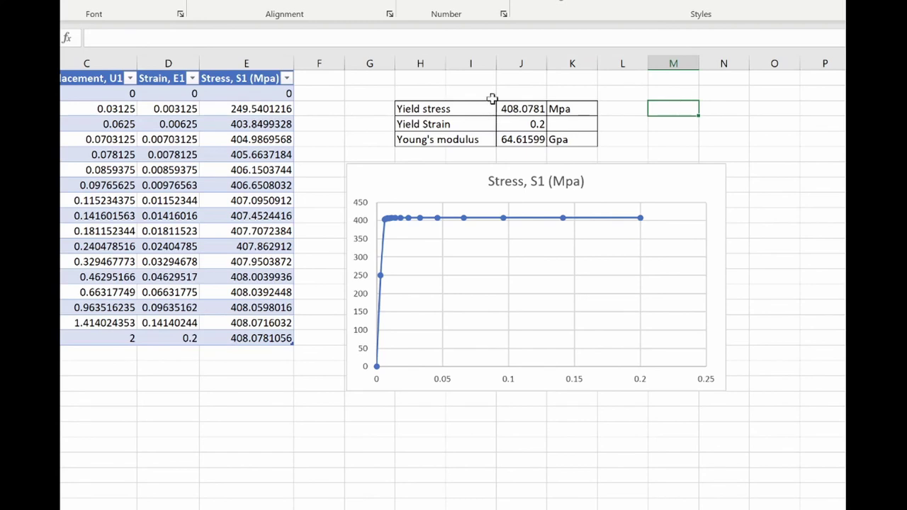
mouse_move(428, 228)
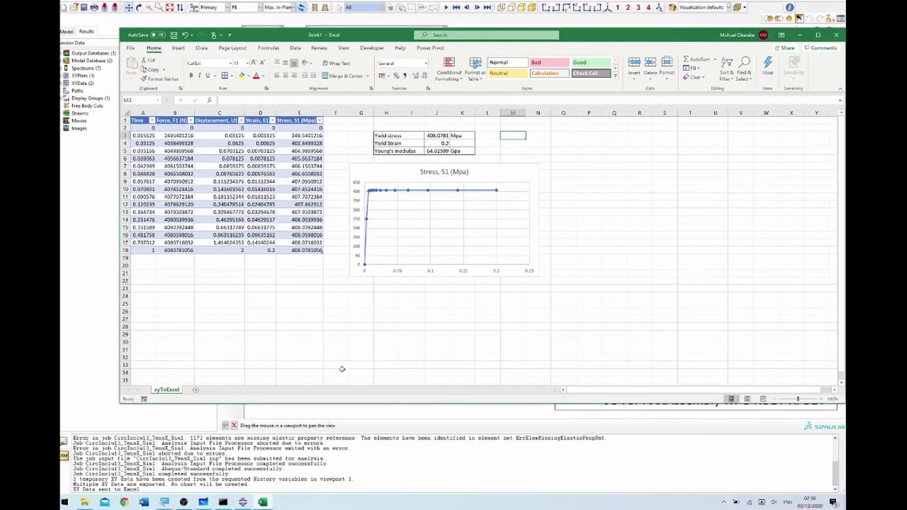
left_click(244, 501)
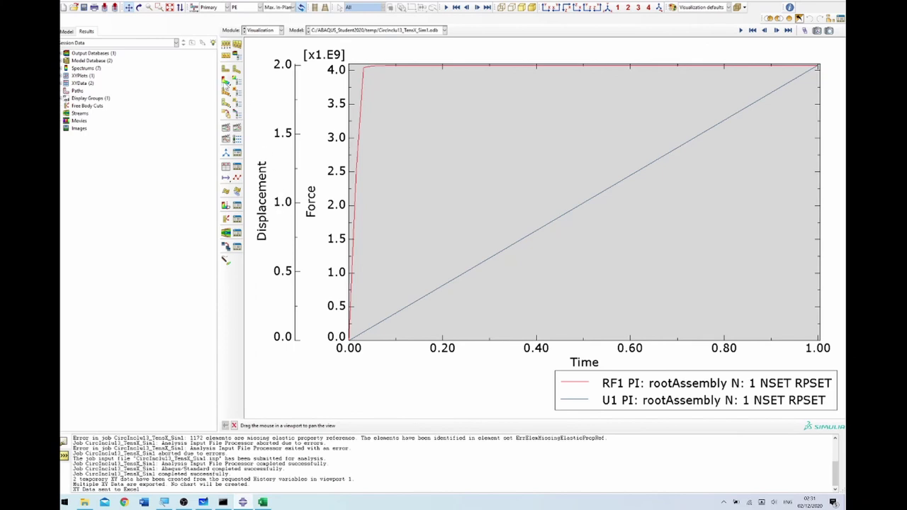
Replace the RF1/U1 history plot with a contour plot on the deformed RVE mesh
left_click(225, 82)
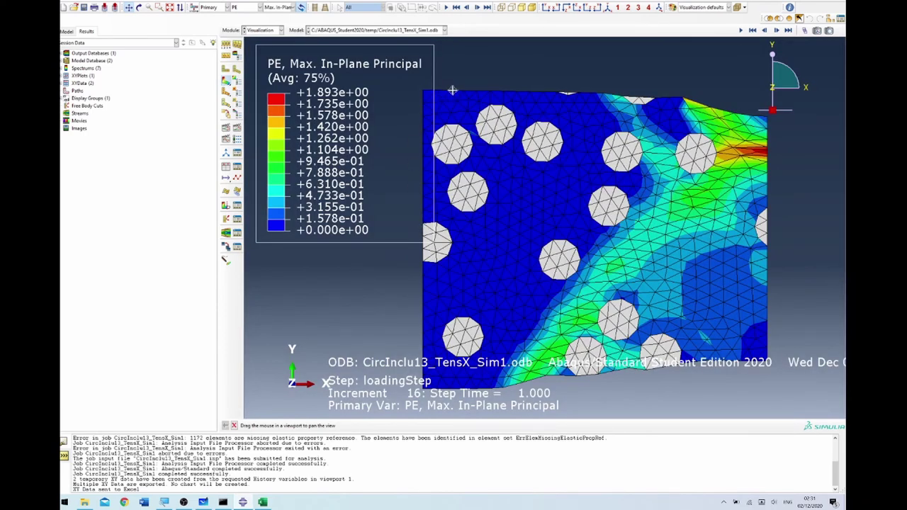